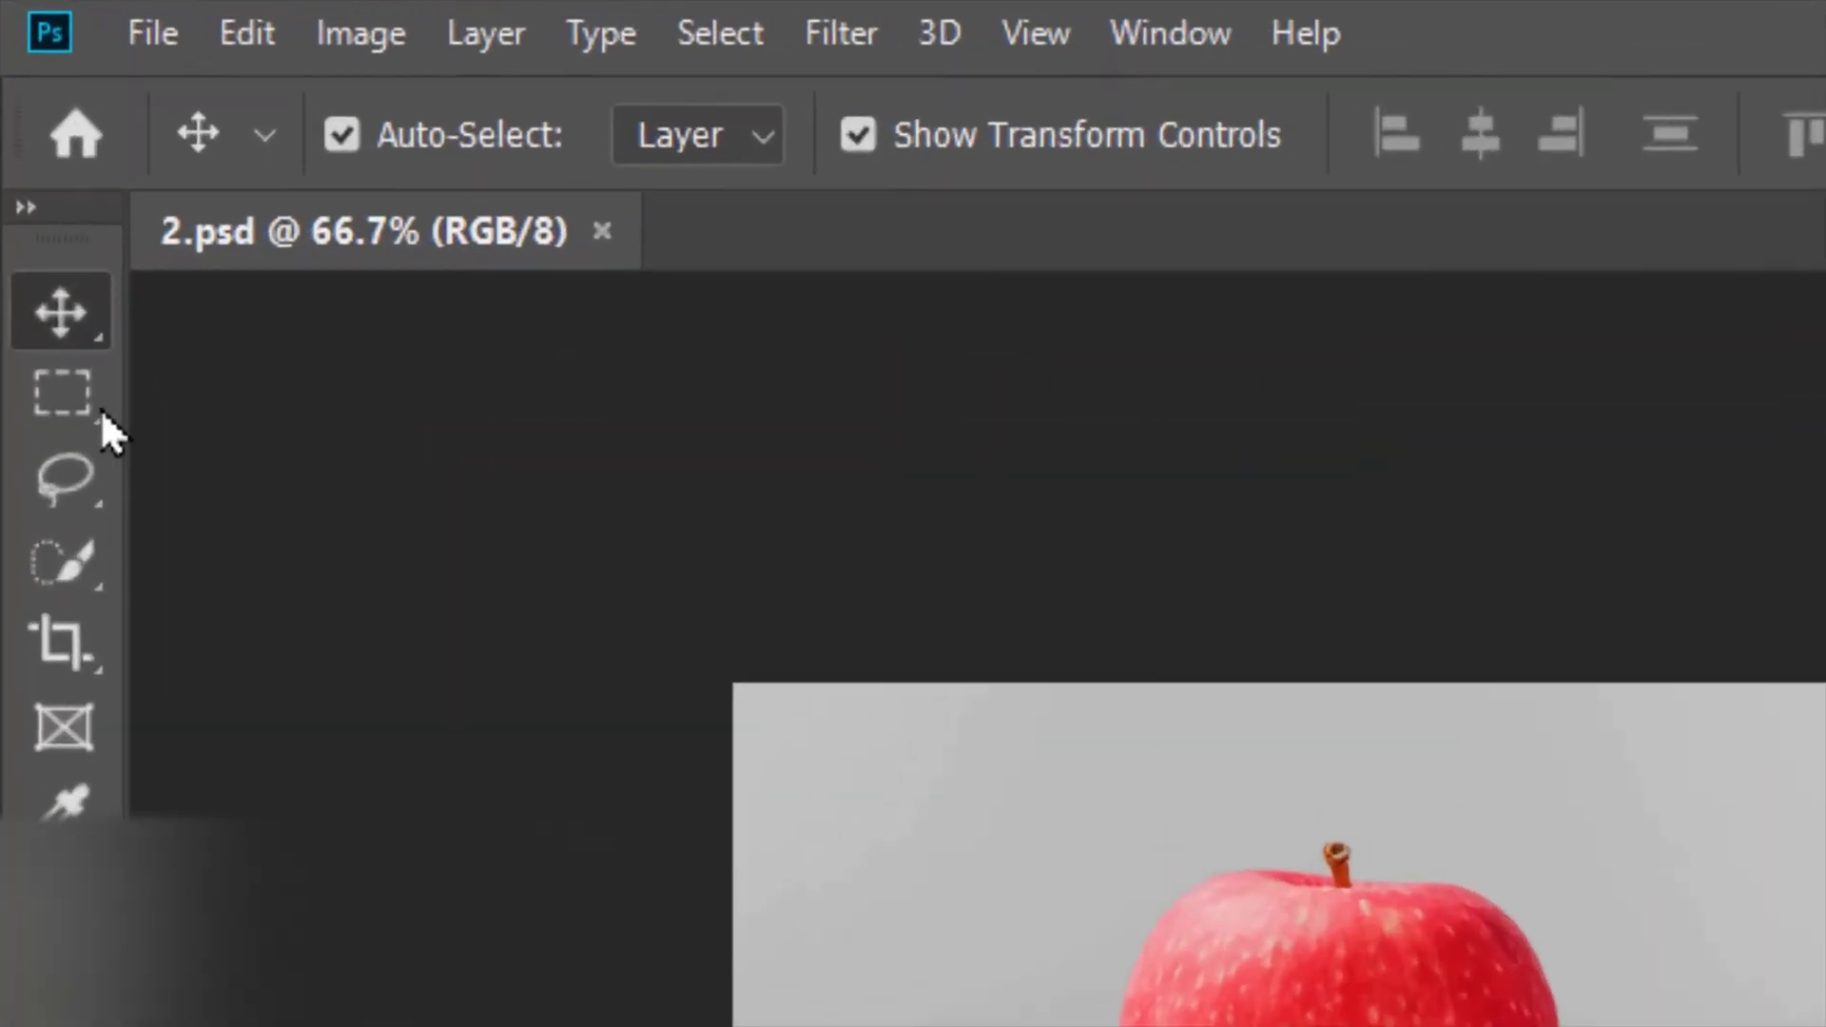
# Step: Pick the Rectangular Marquee, draw a test rectangle over the apple, then Select > Deselect
pyautogui.click(24, 139)
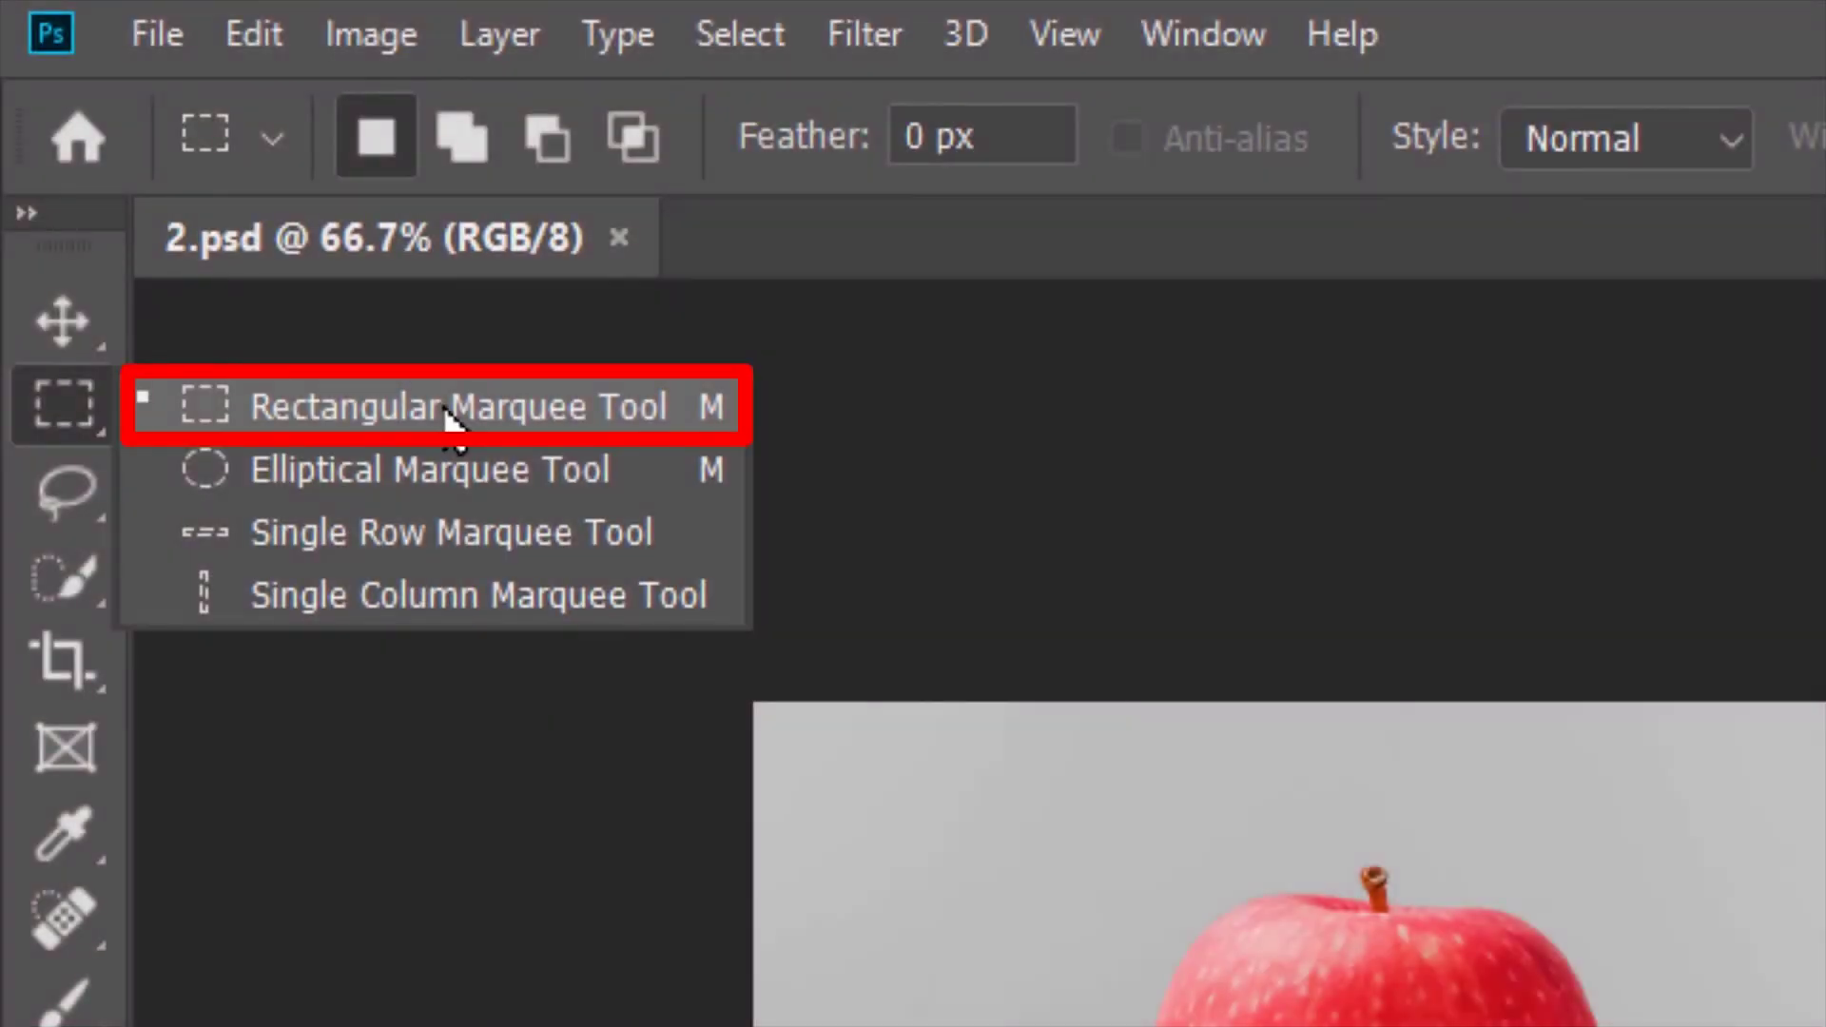
pyautogui.moveTo(339, 225); pyautogui.dragTo(731, 421)
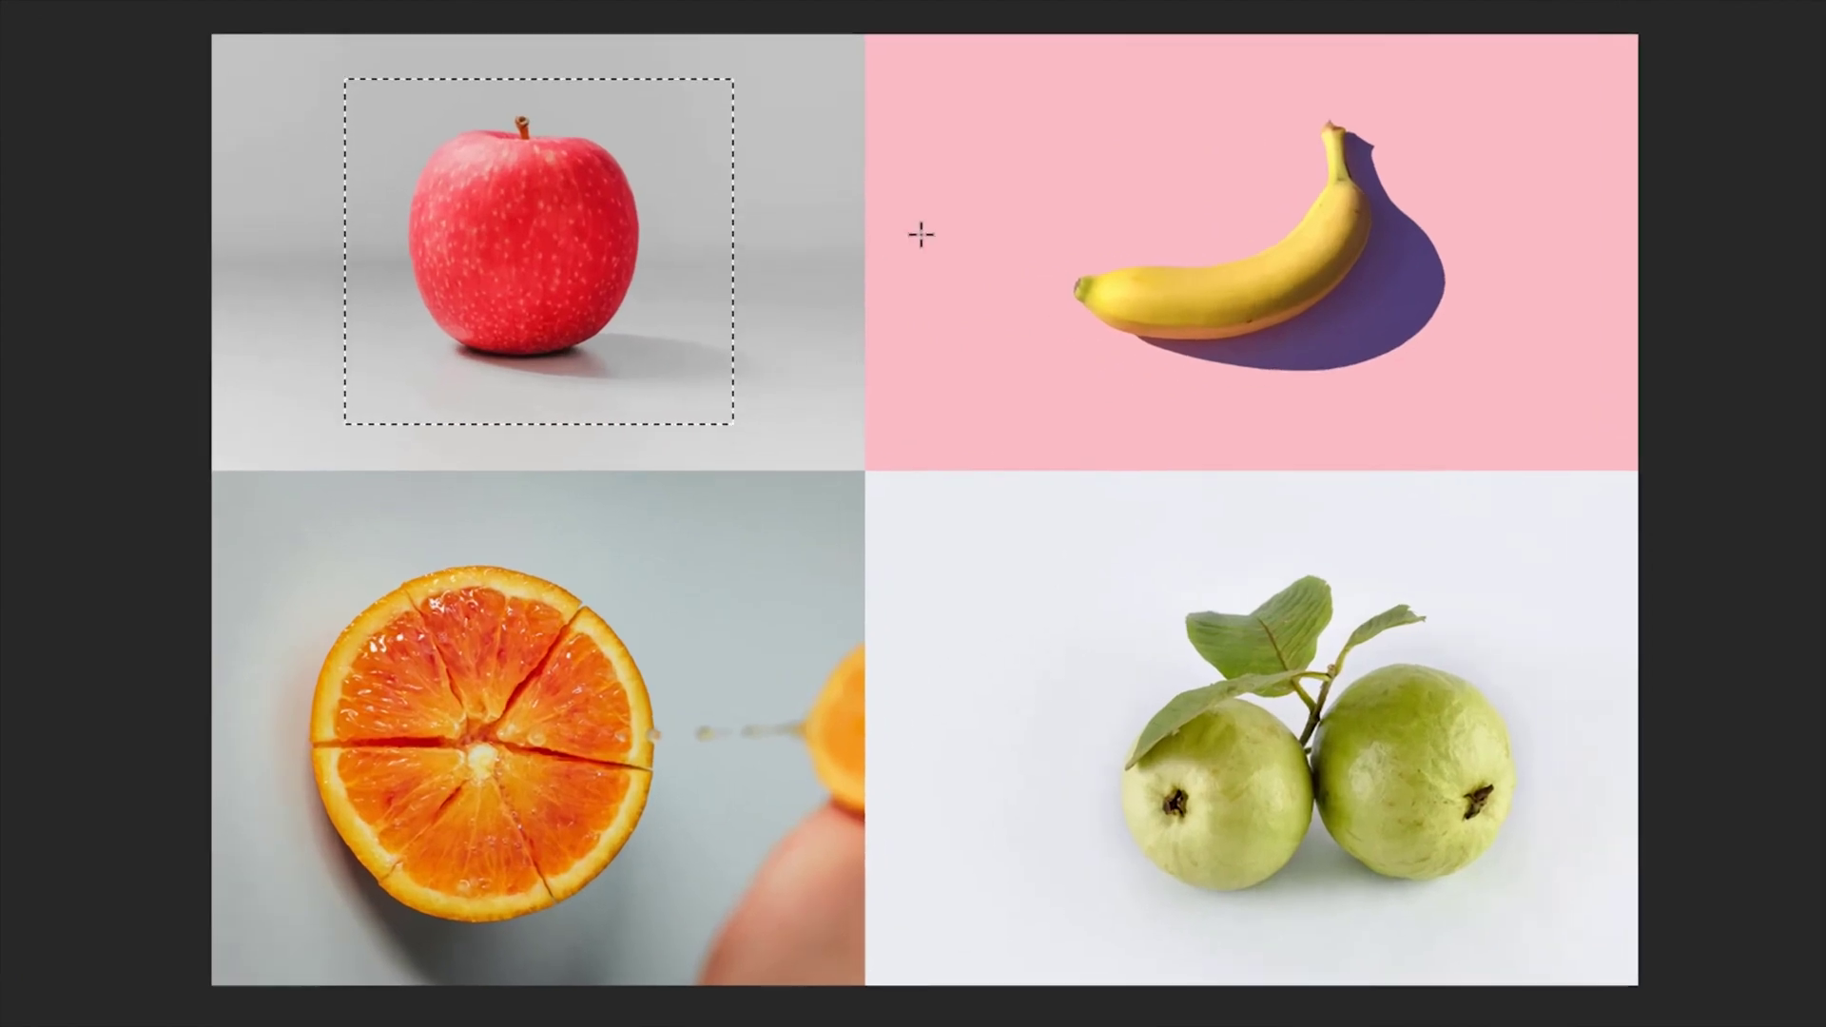
pyautogui.click(921, 226)
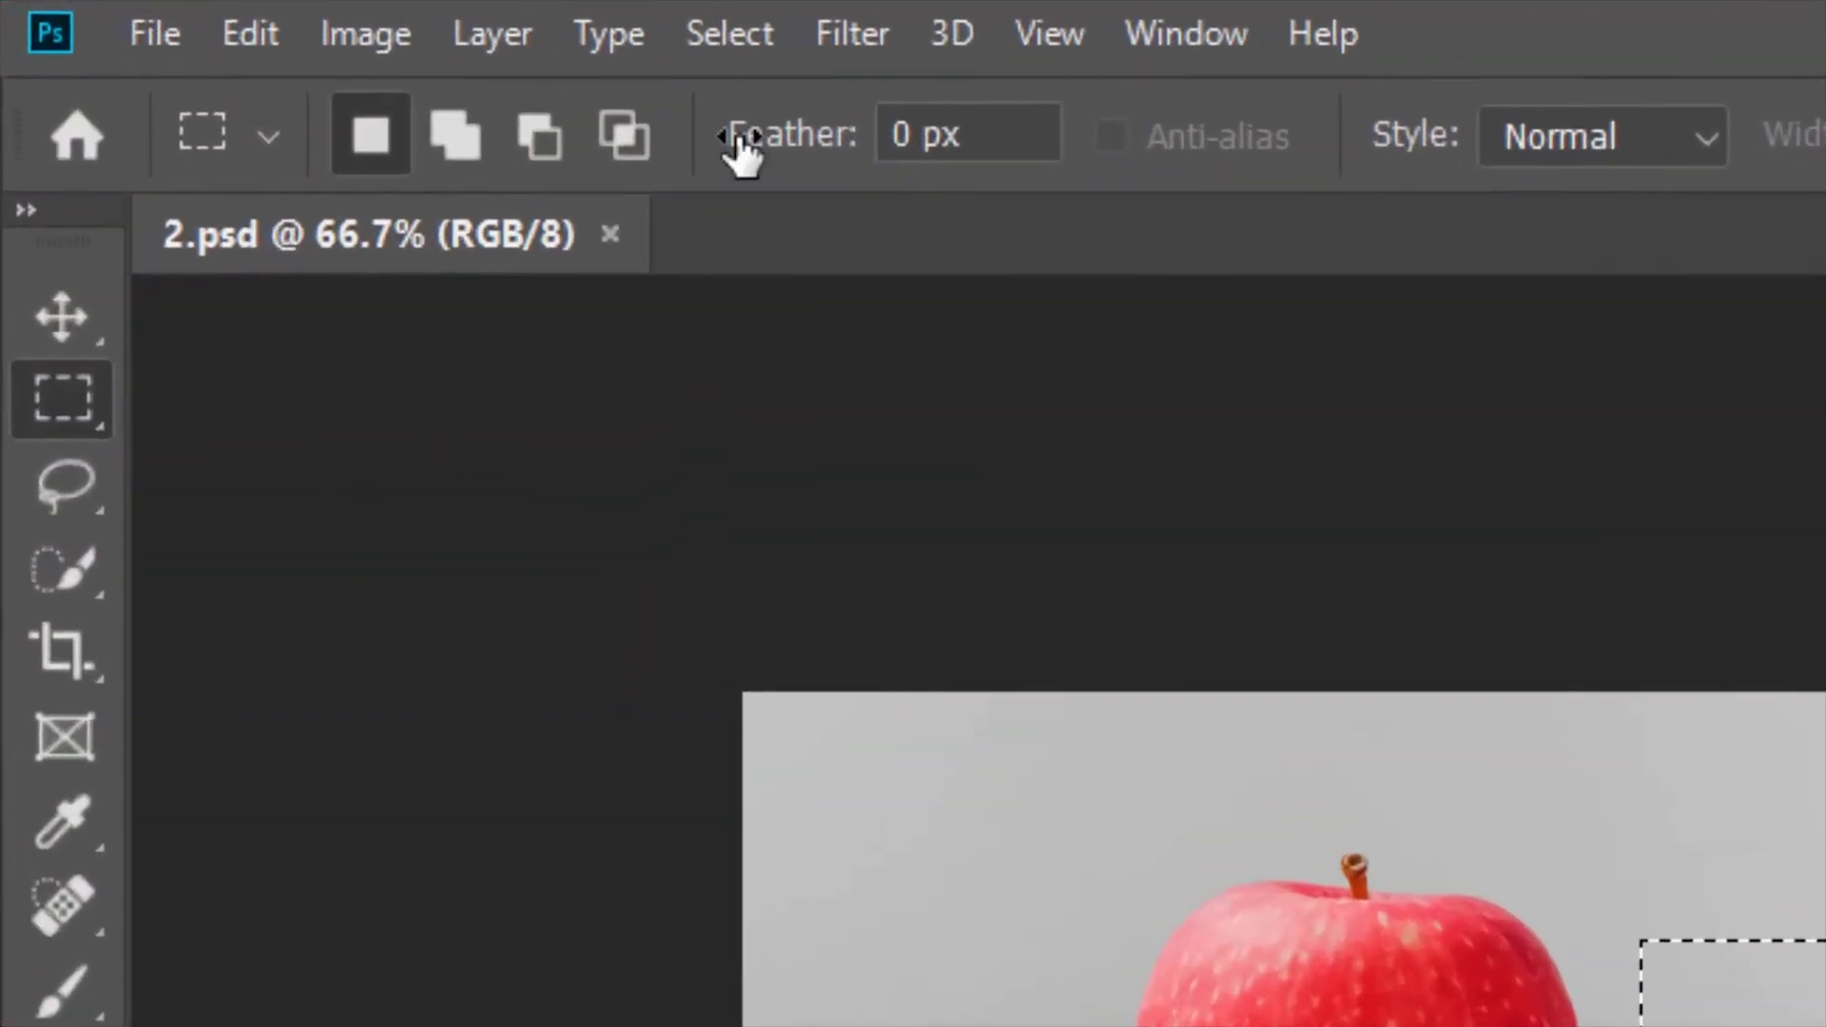
pyautogui.click(729, 33)
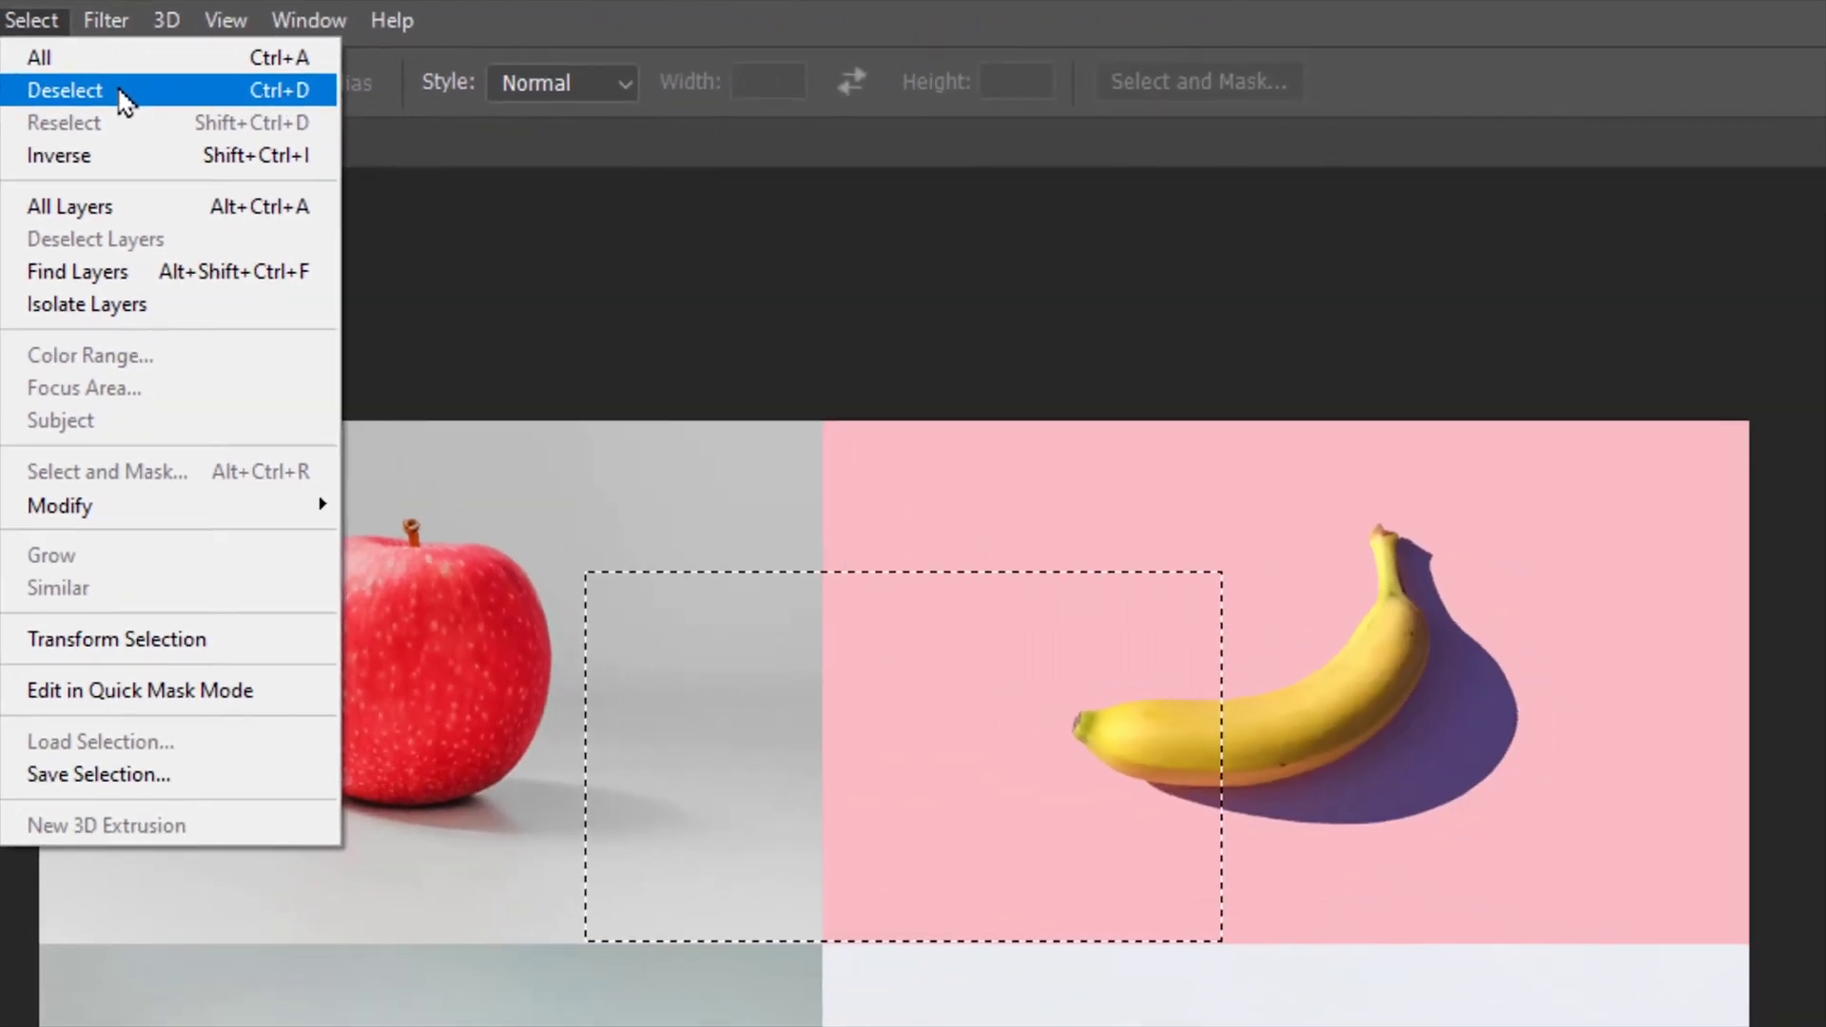
pyautogui.click(124, 92)
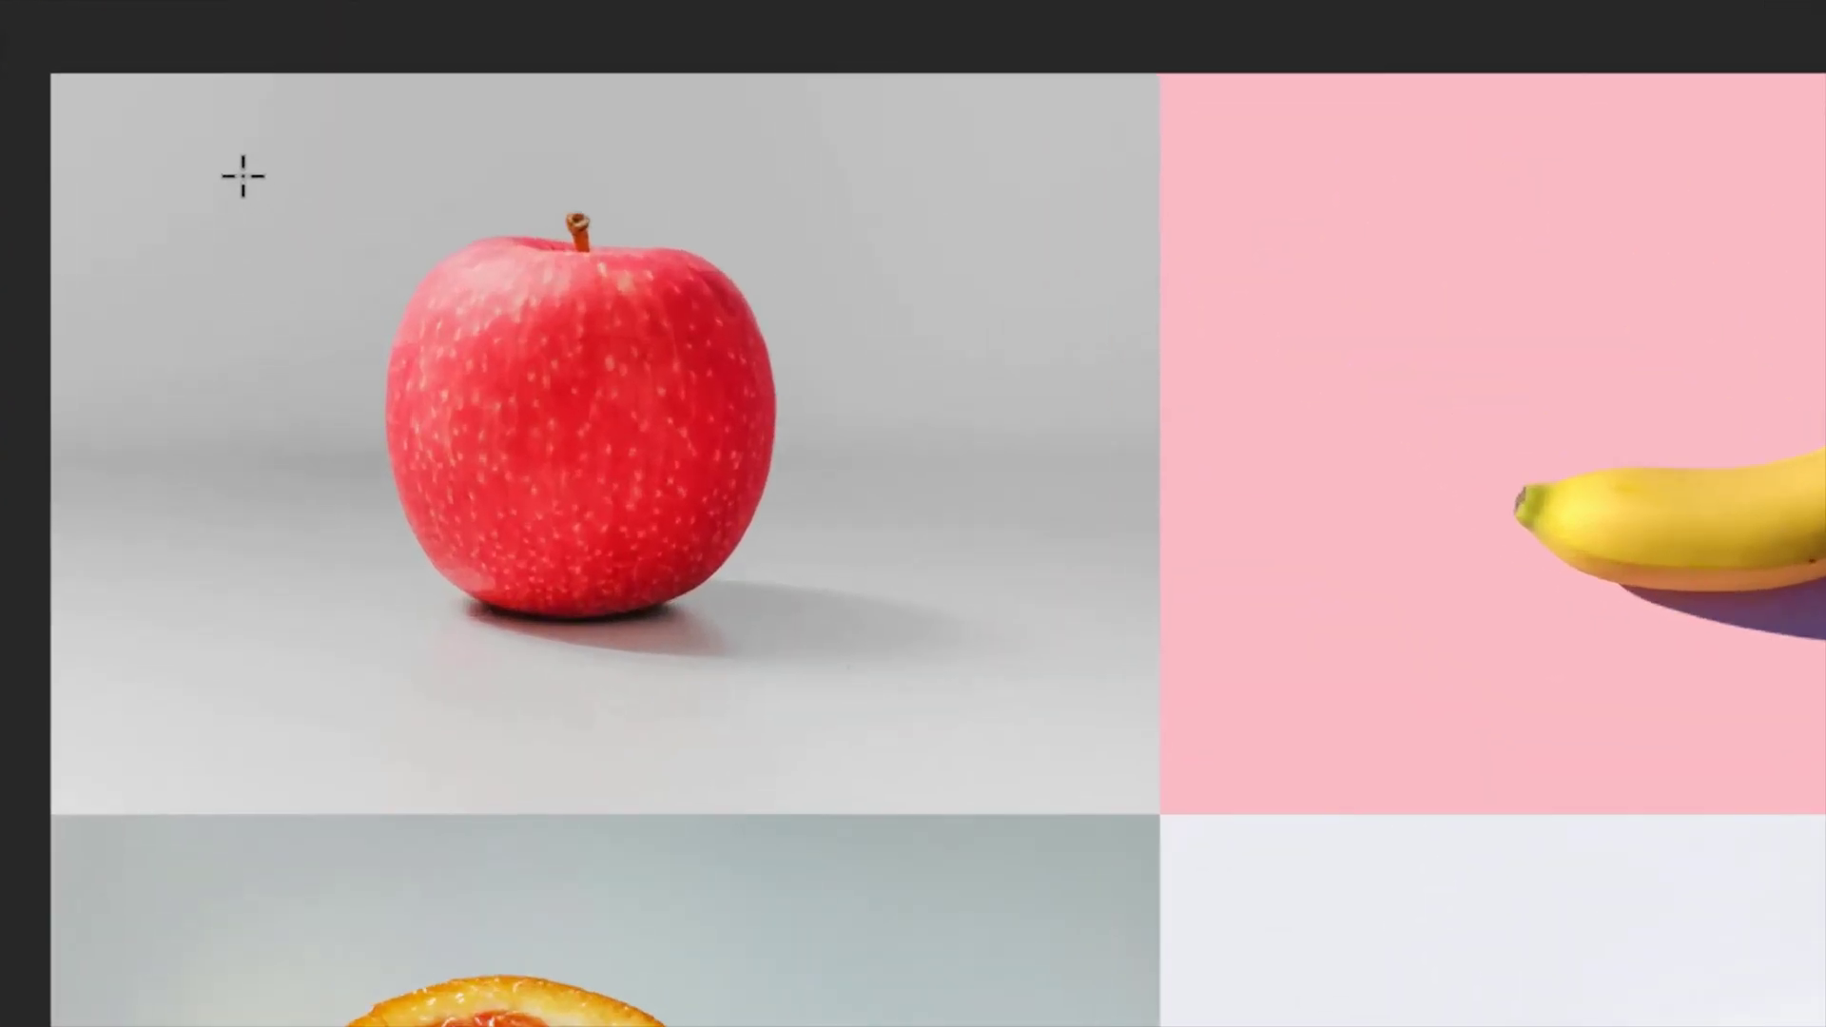
# Step: Draw a trial rectangular selection over the apple, enlarge it, then clear it
pyautogui.moveTo(325, 274); pyautogui.dragTo(578, 479)
pyautogui.moveTo(884, 697); pyautogui.dragTo(955, 755)
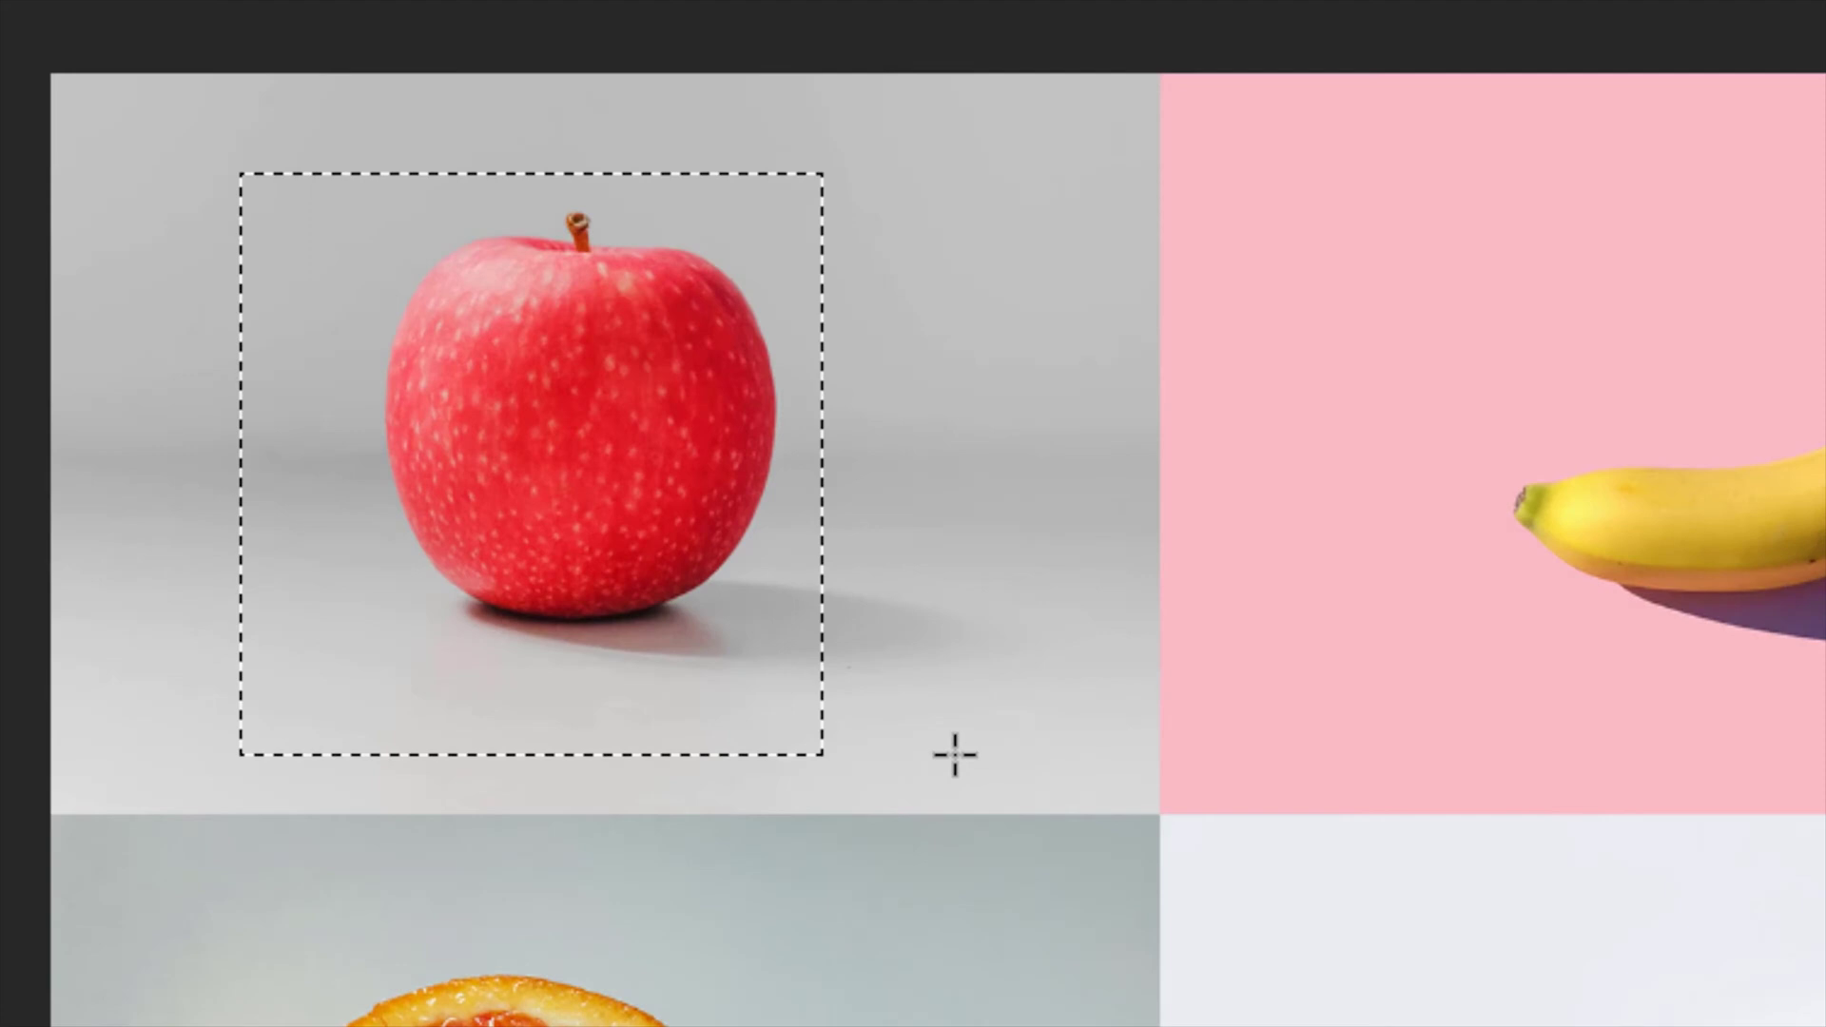
pyautogui.click(1048, 487)
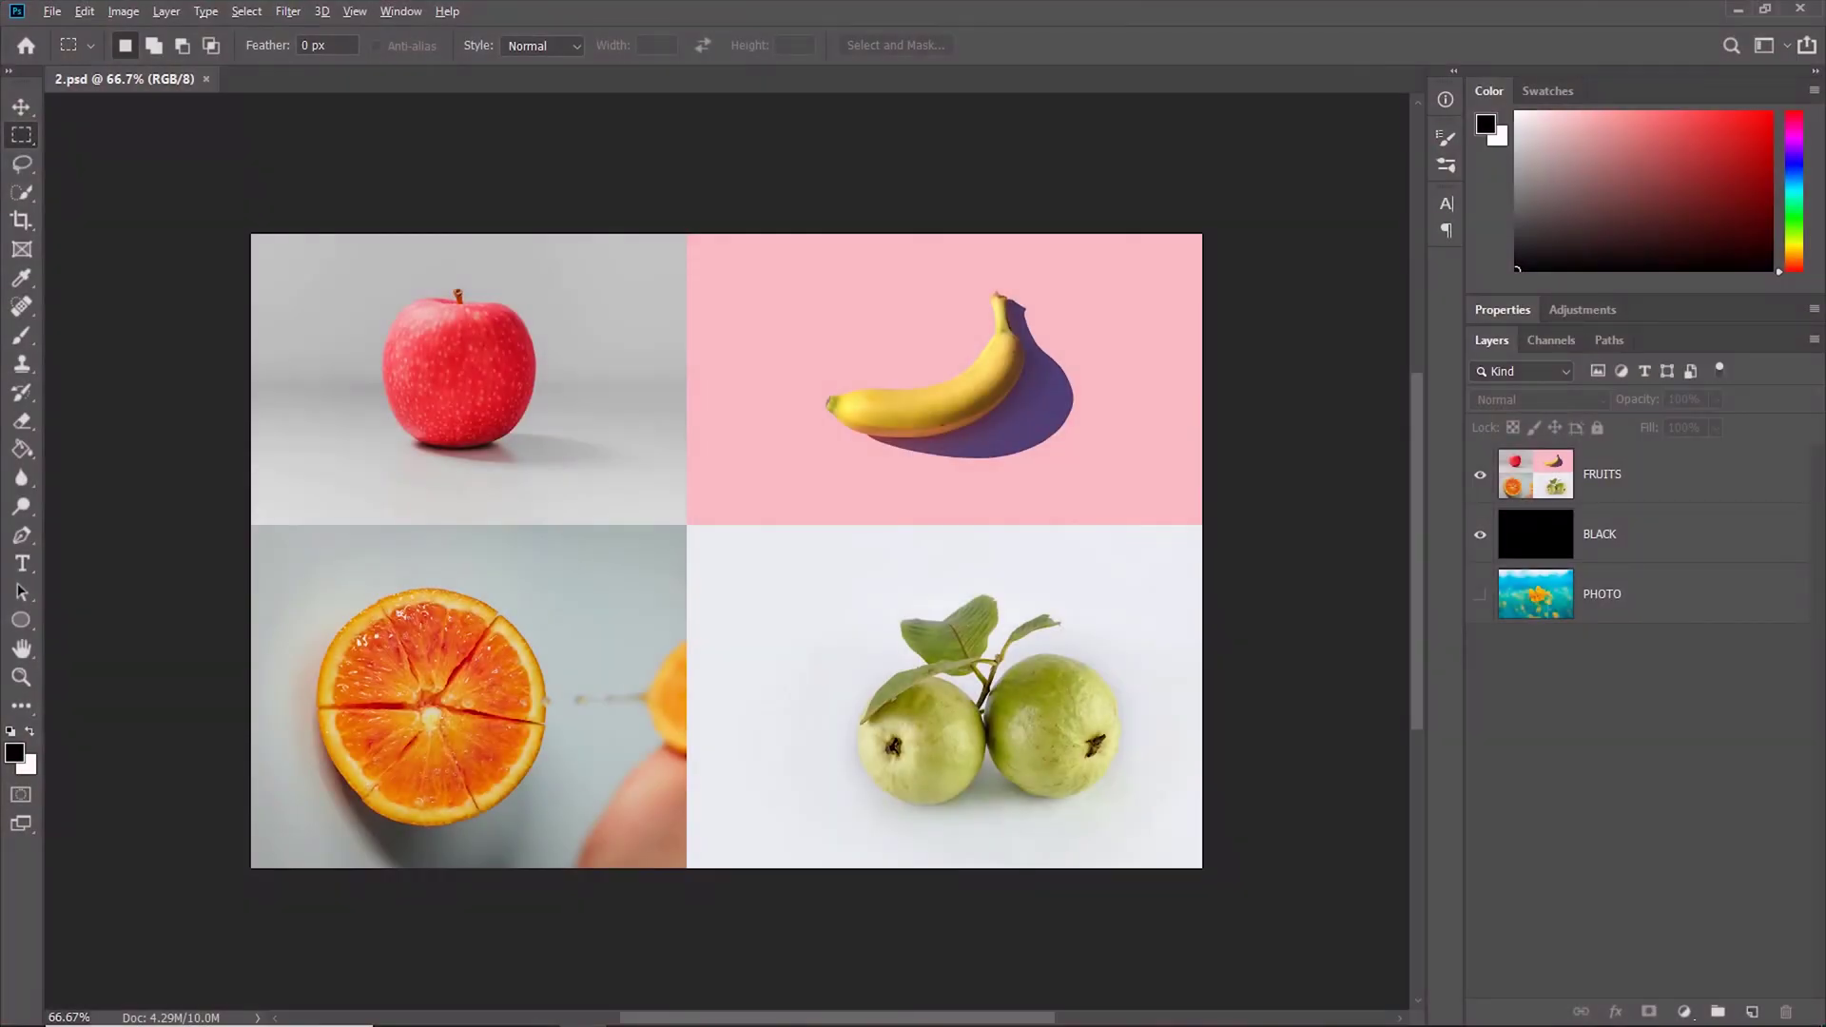
# Step: Draw a square selection outward from the apple's centre and nudge it up and right into place
pyautogui.press('shift')
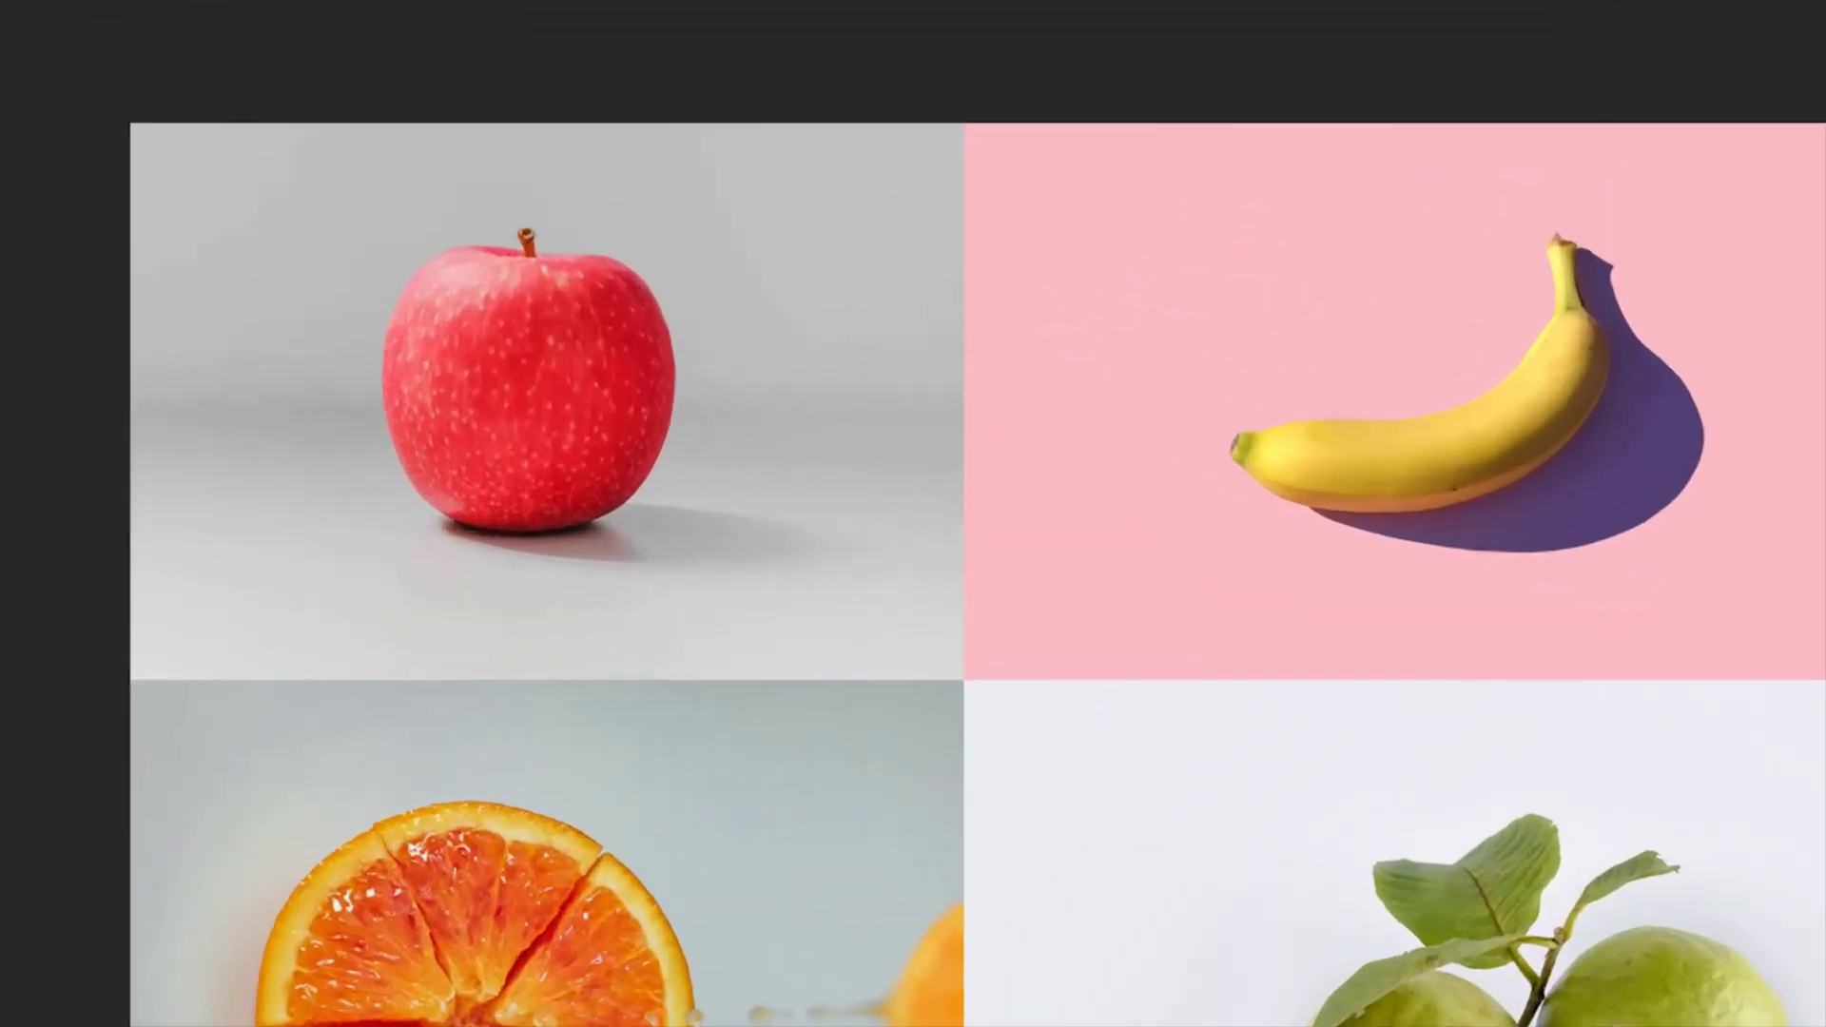
pyautogui.press('alt')
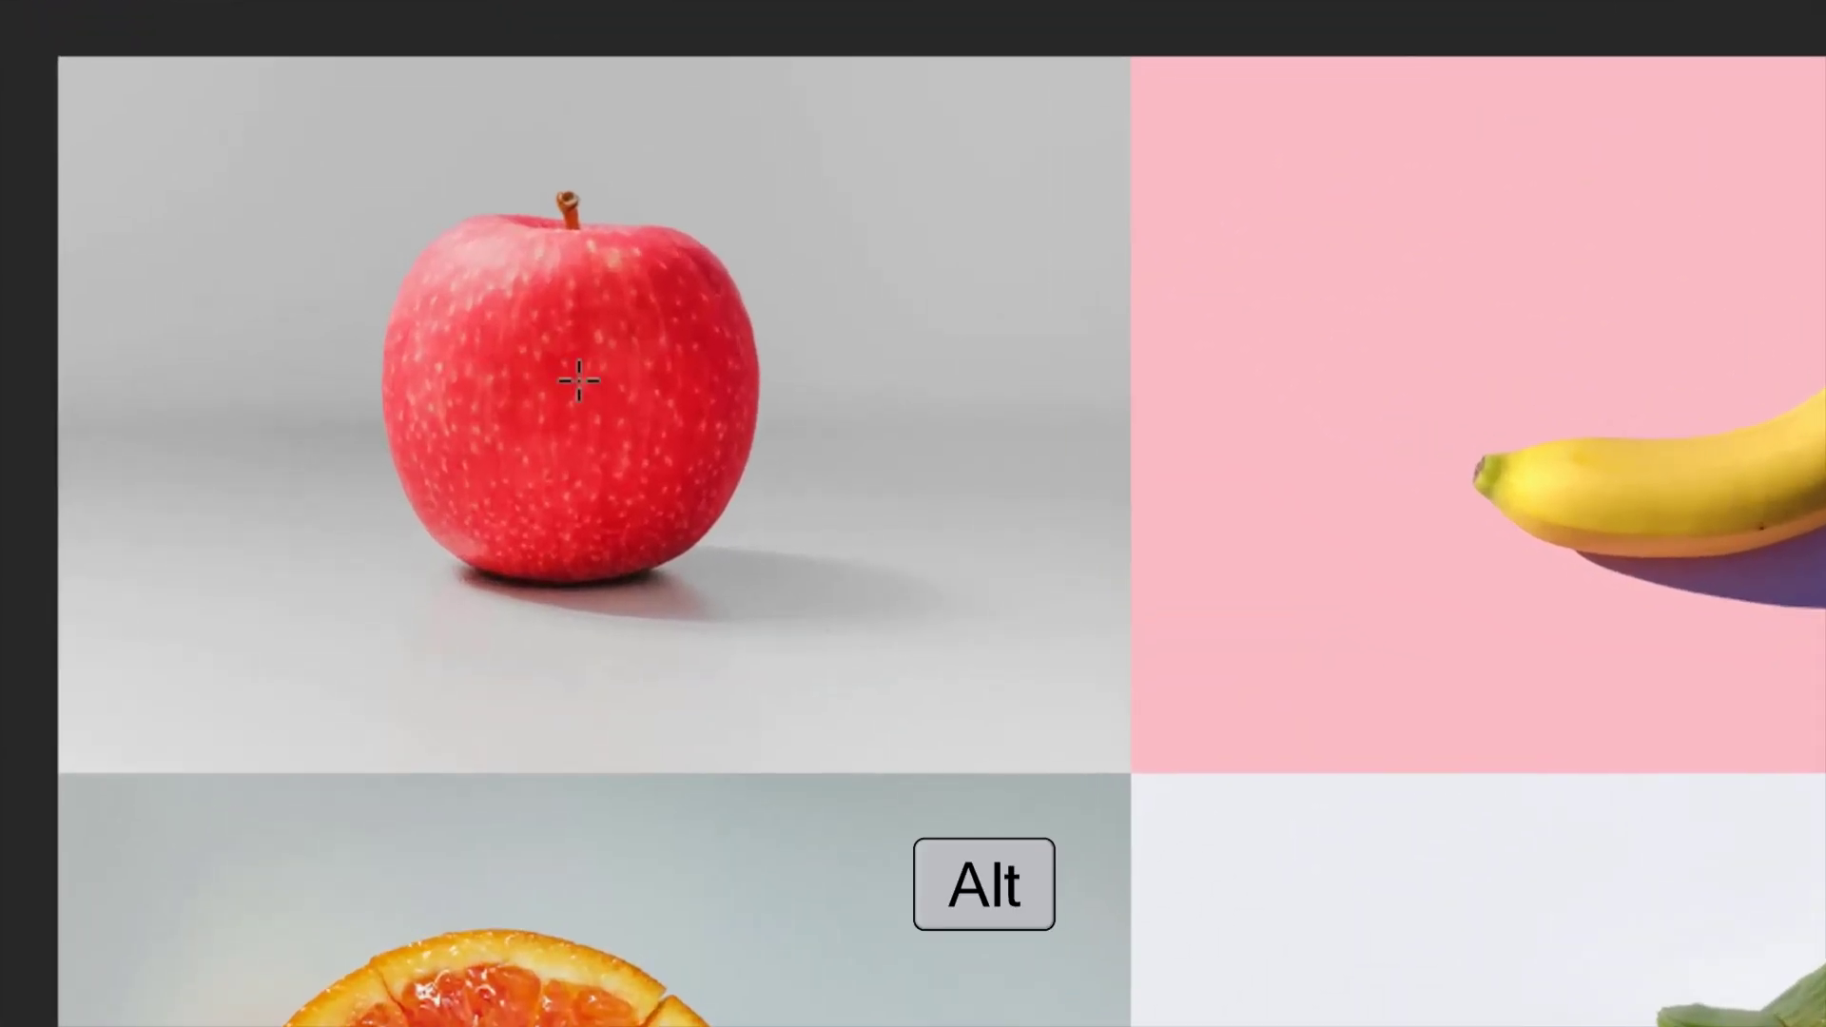
pyautogui.moveTo(551, 381); pyautogui.dragTo(829, 693)
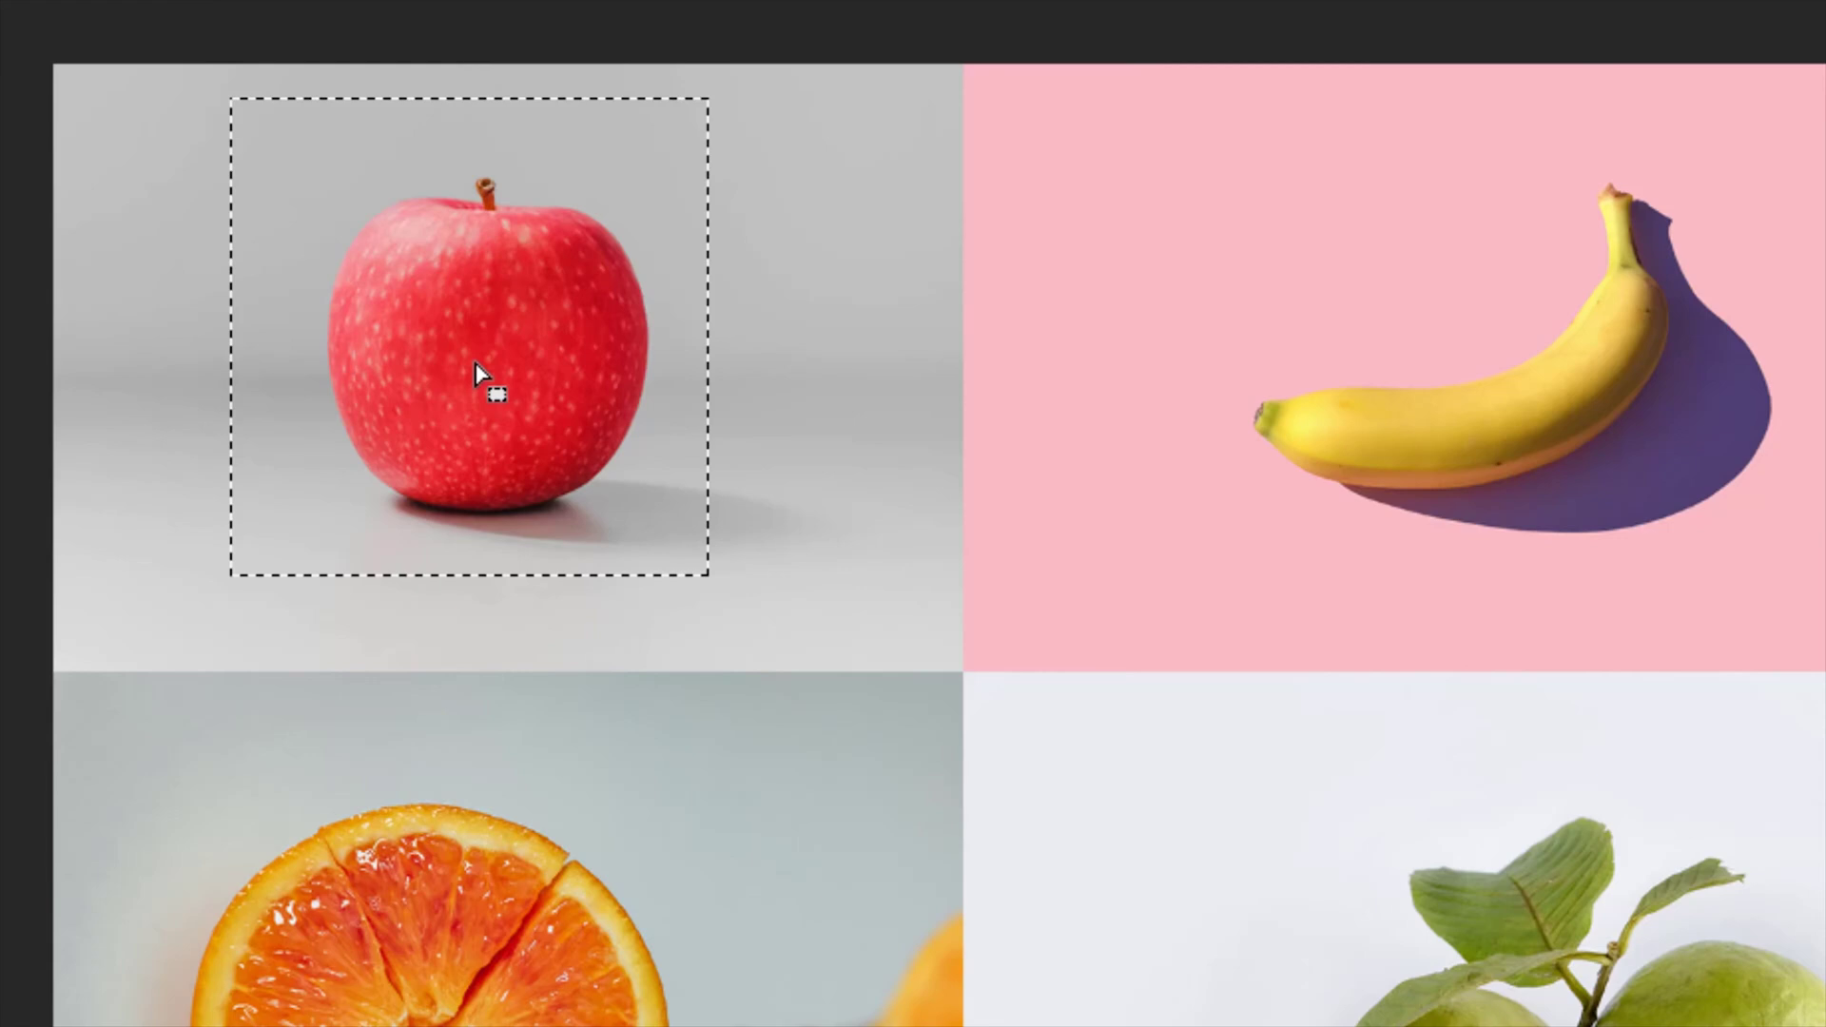
pyautogui.moveTo(476, 364); pyautogui.dragTo(489, 371)
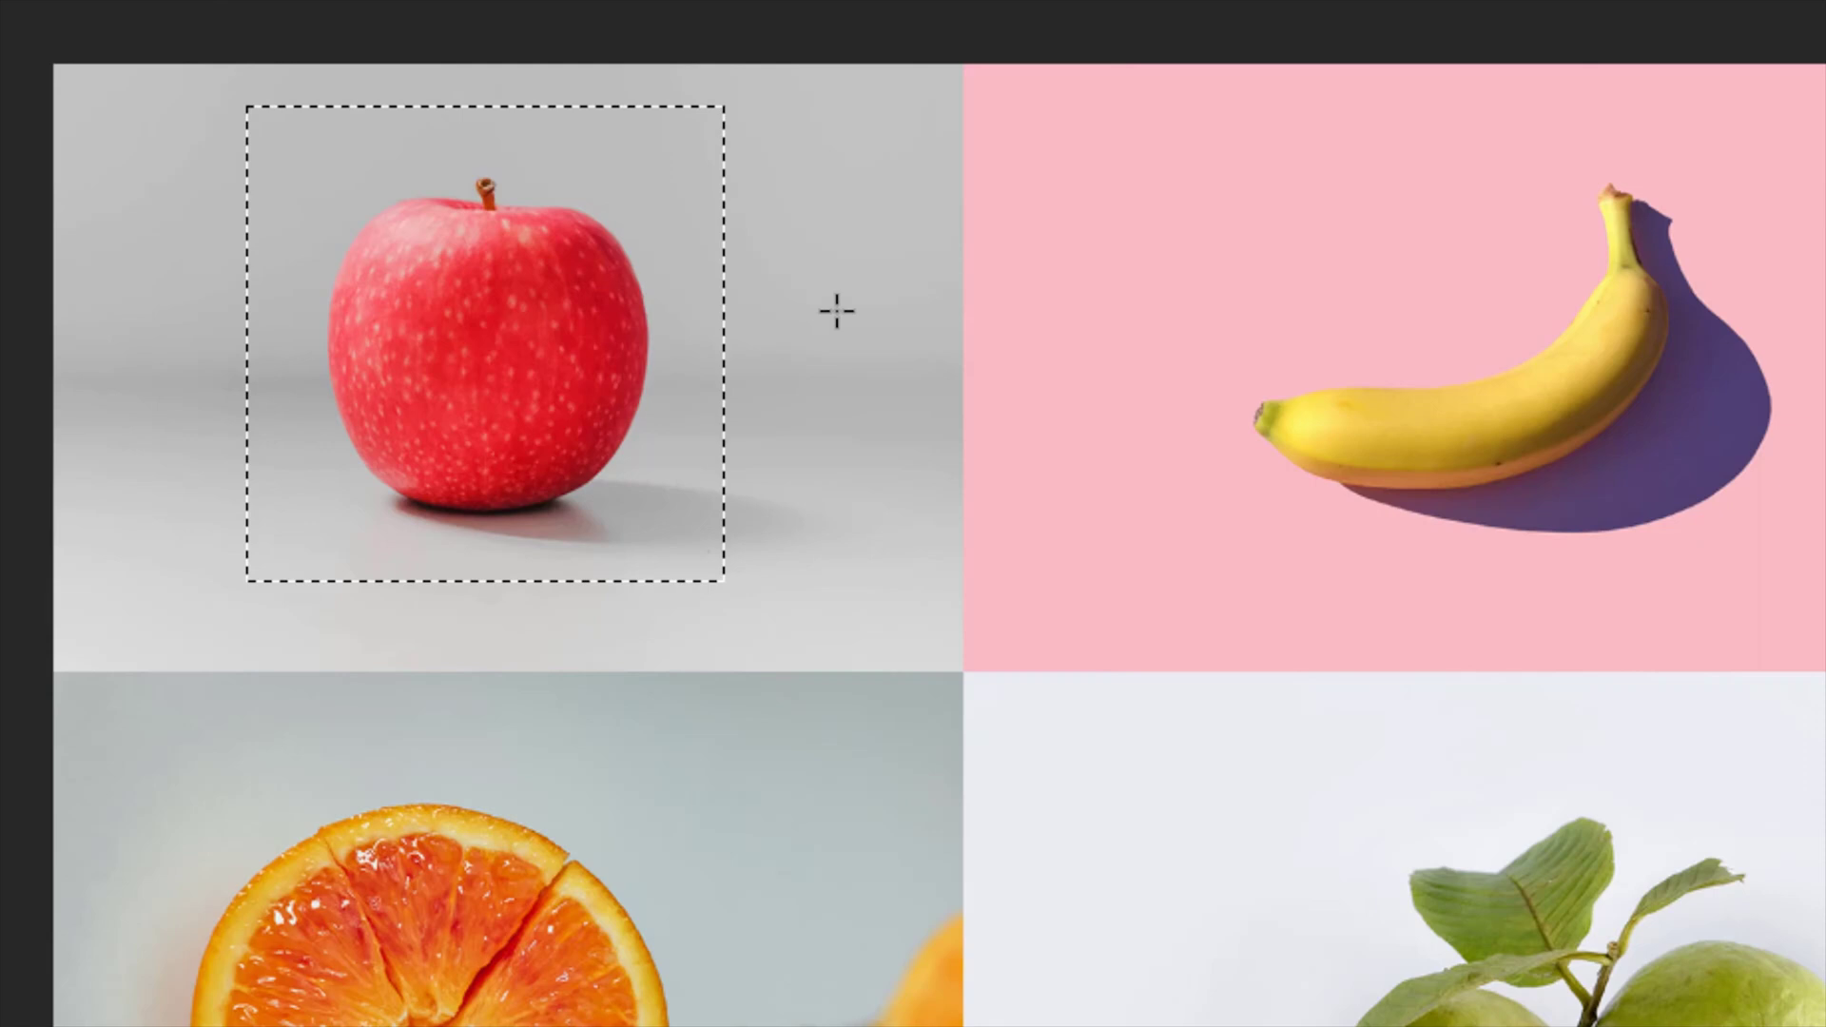
pyautogui.press('Up')
pyautogui.press('Up')
pyautogui.press('Up')
pyautogui.press('Up')
pyautogui.press('Right')
pyautogui.press('Right')
pyautogui.press('Right')
pyautogui.press('Right')
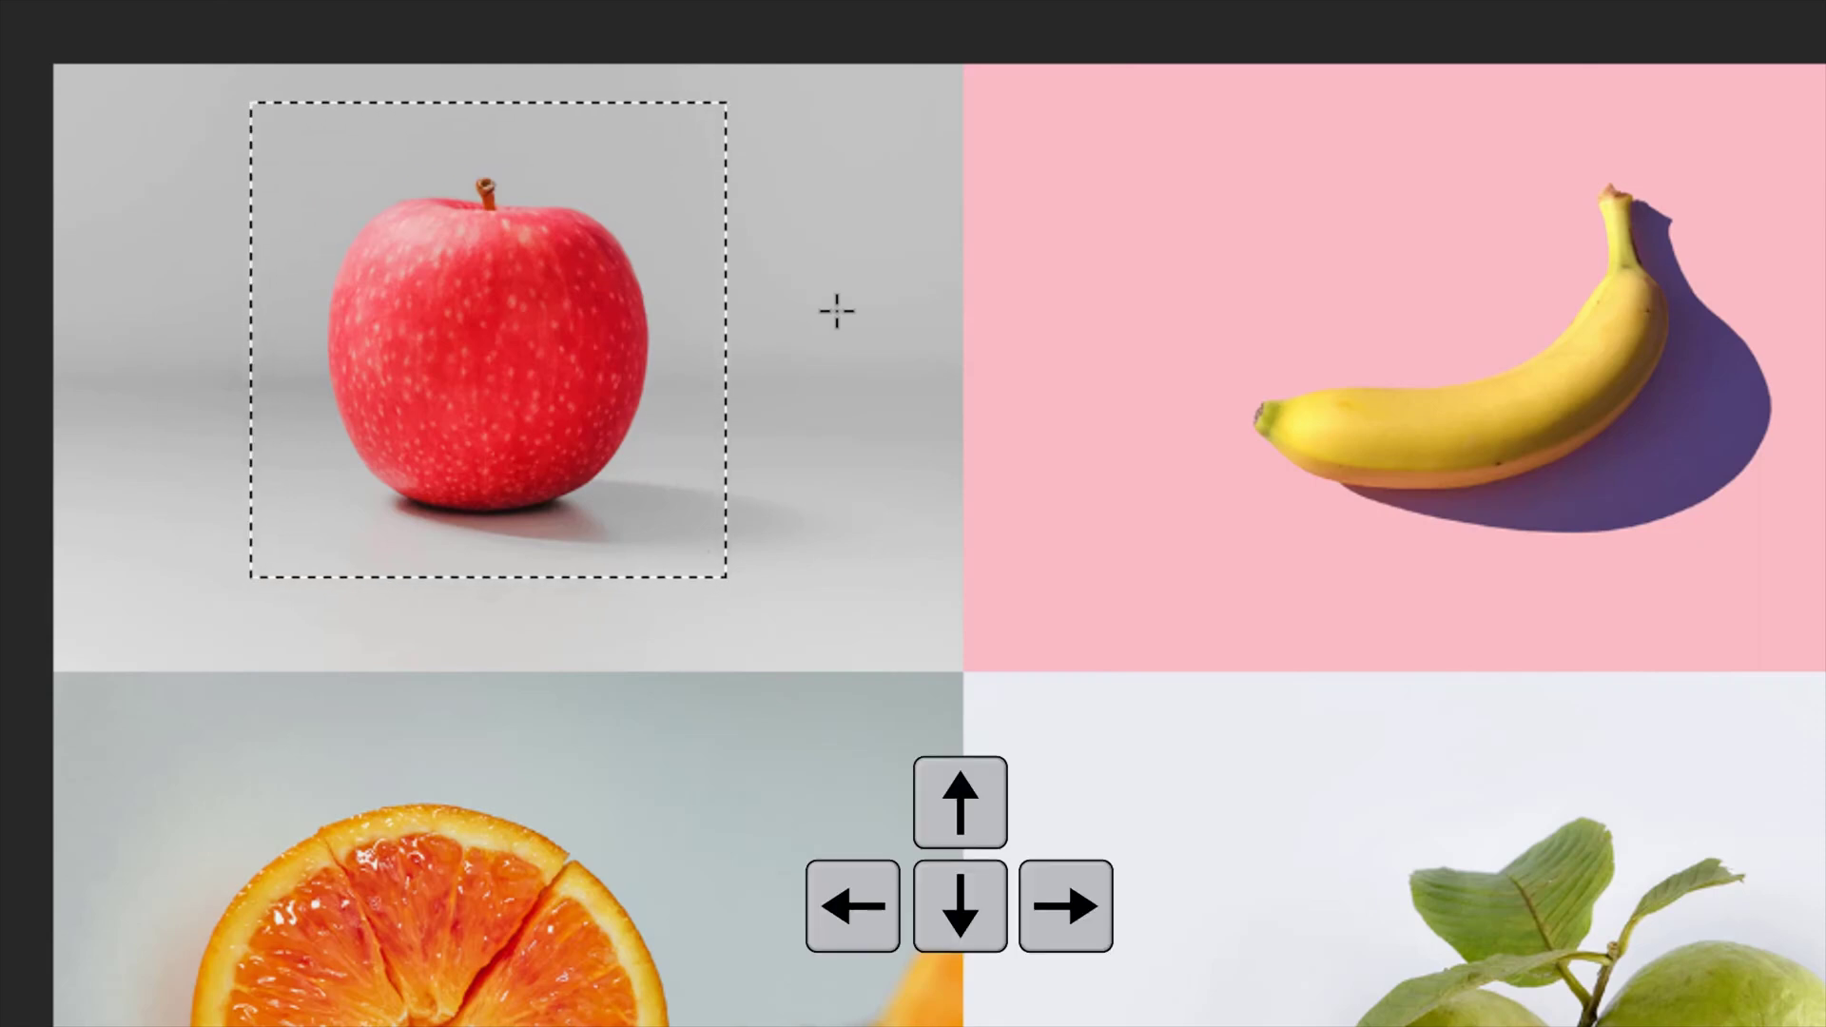
pyautogui.press('Right')
pyautogui.press('Right')
pyautogui.press('Right')
pyautogui.press('Right')
pyautogui.press('Right')
pyautogui.press('Right')
pyautogui.press('Right')
pyautogui.press('Right')
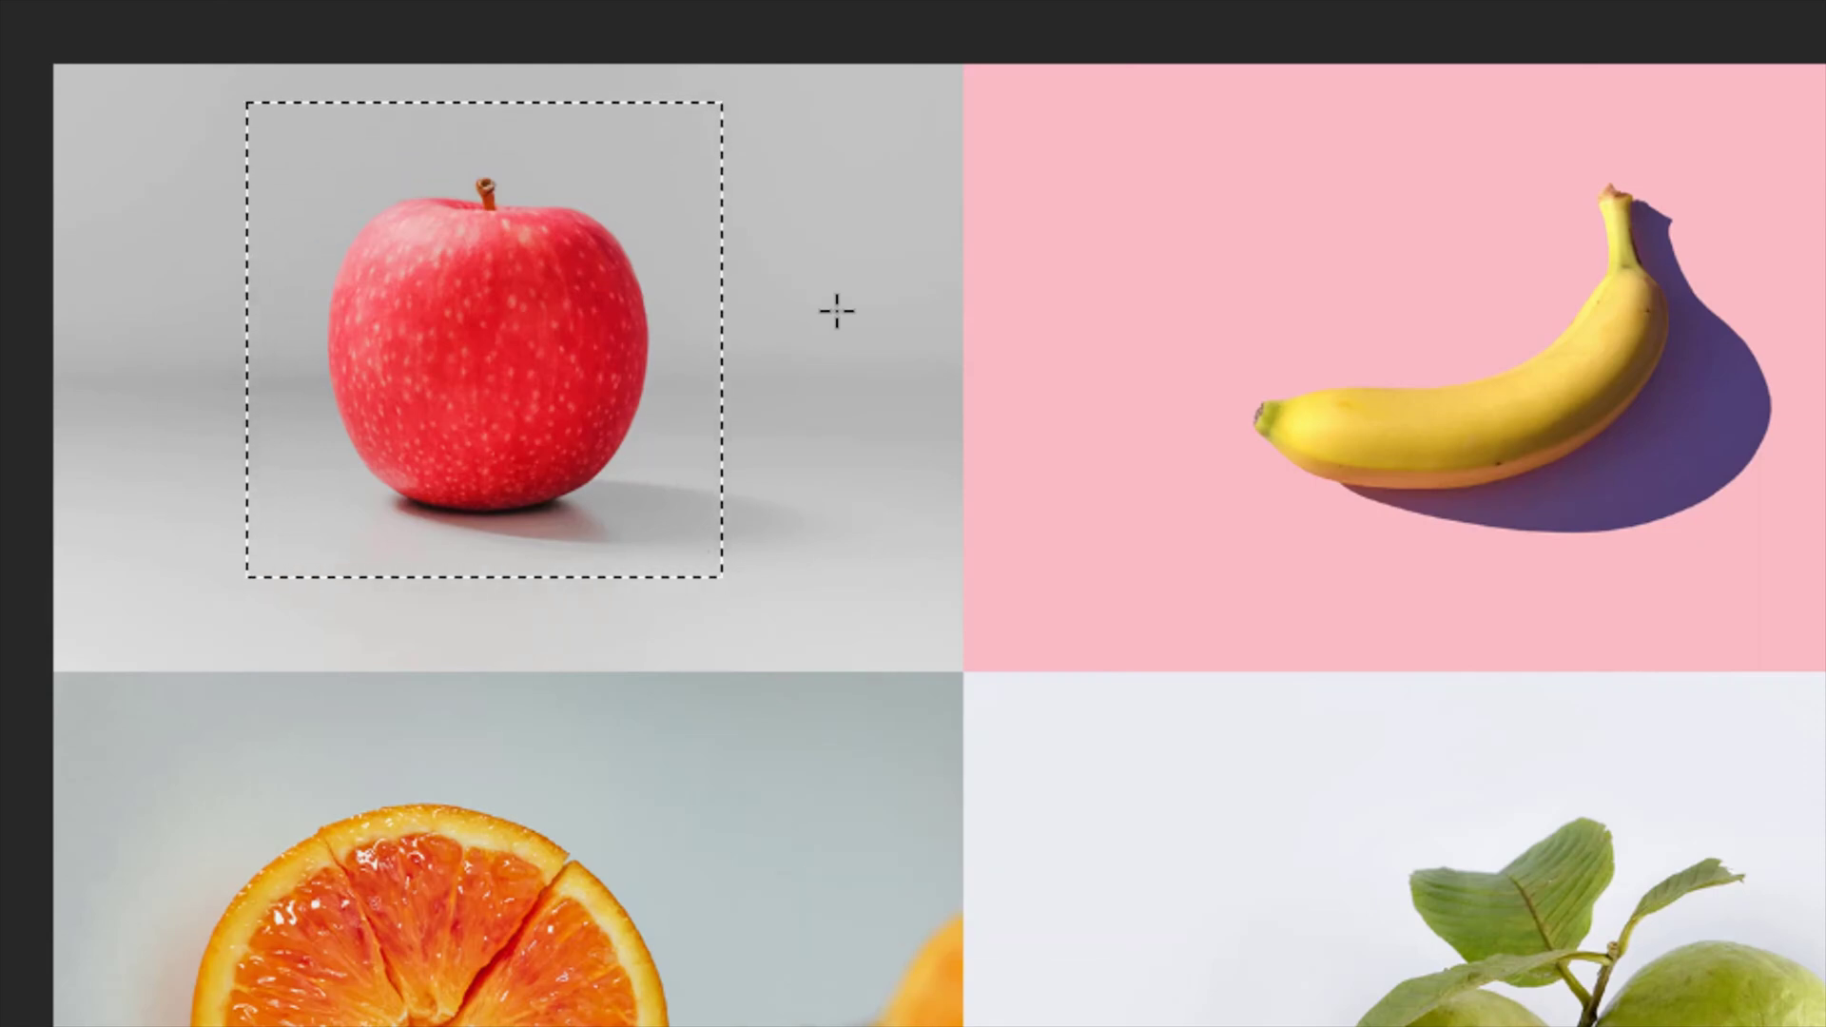
pyautogui.hotkey('ctrl', 'd')
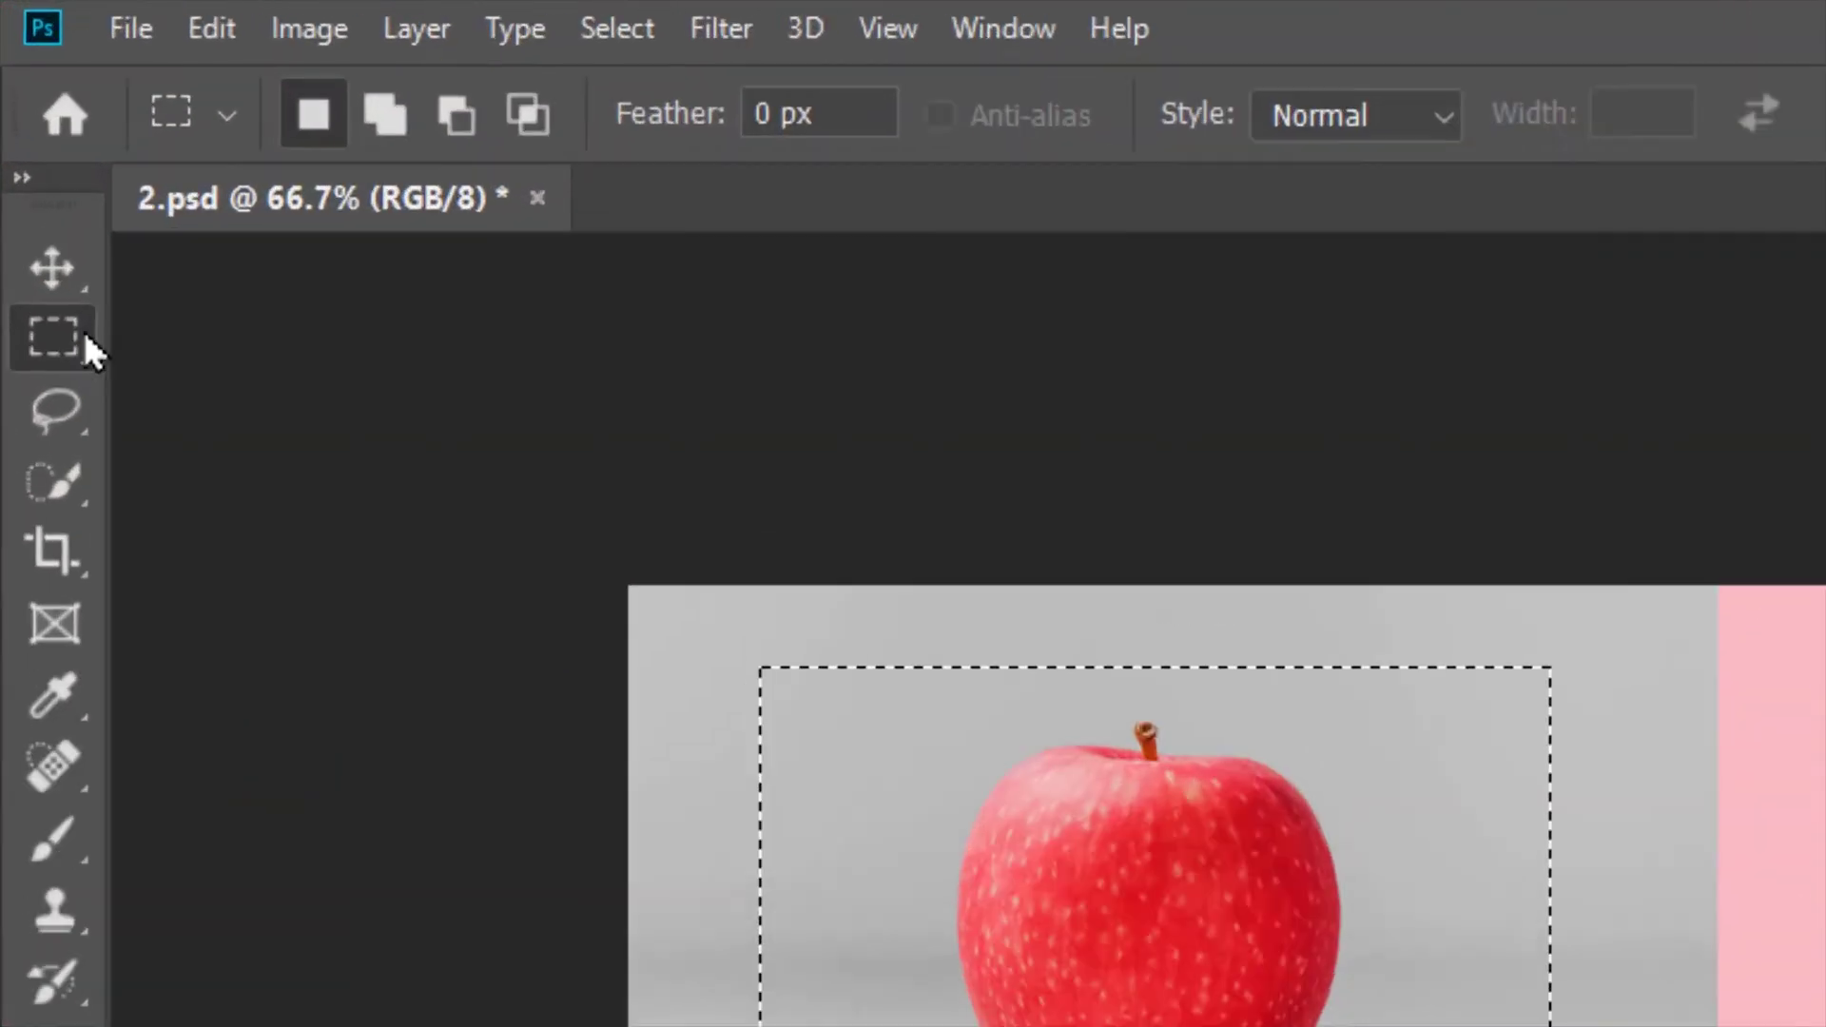
# Step: With the Move tool on the FRUITS layer, drag the apple patch onto the banana and pears
pyautogui.click(19, 100)
pyautogui.click(245, 328)
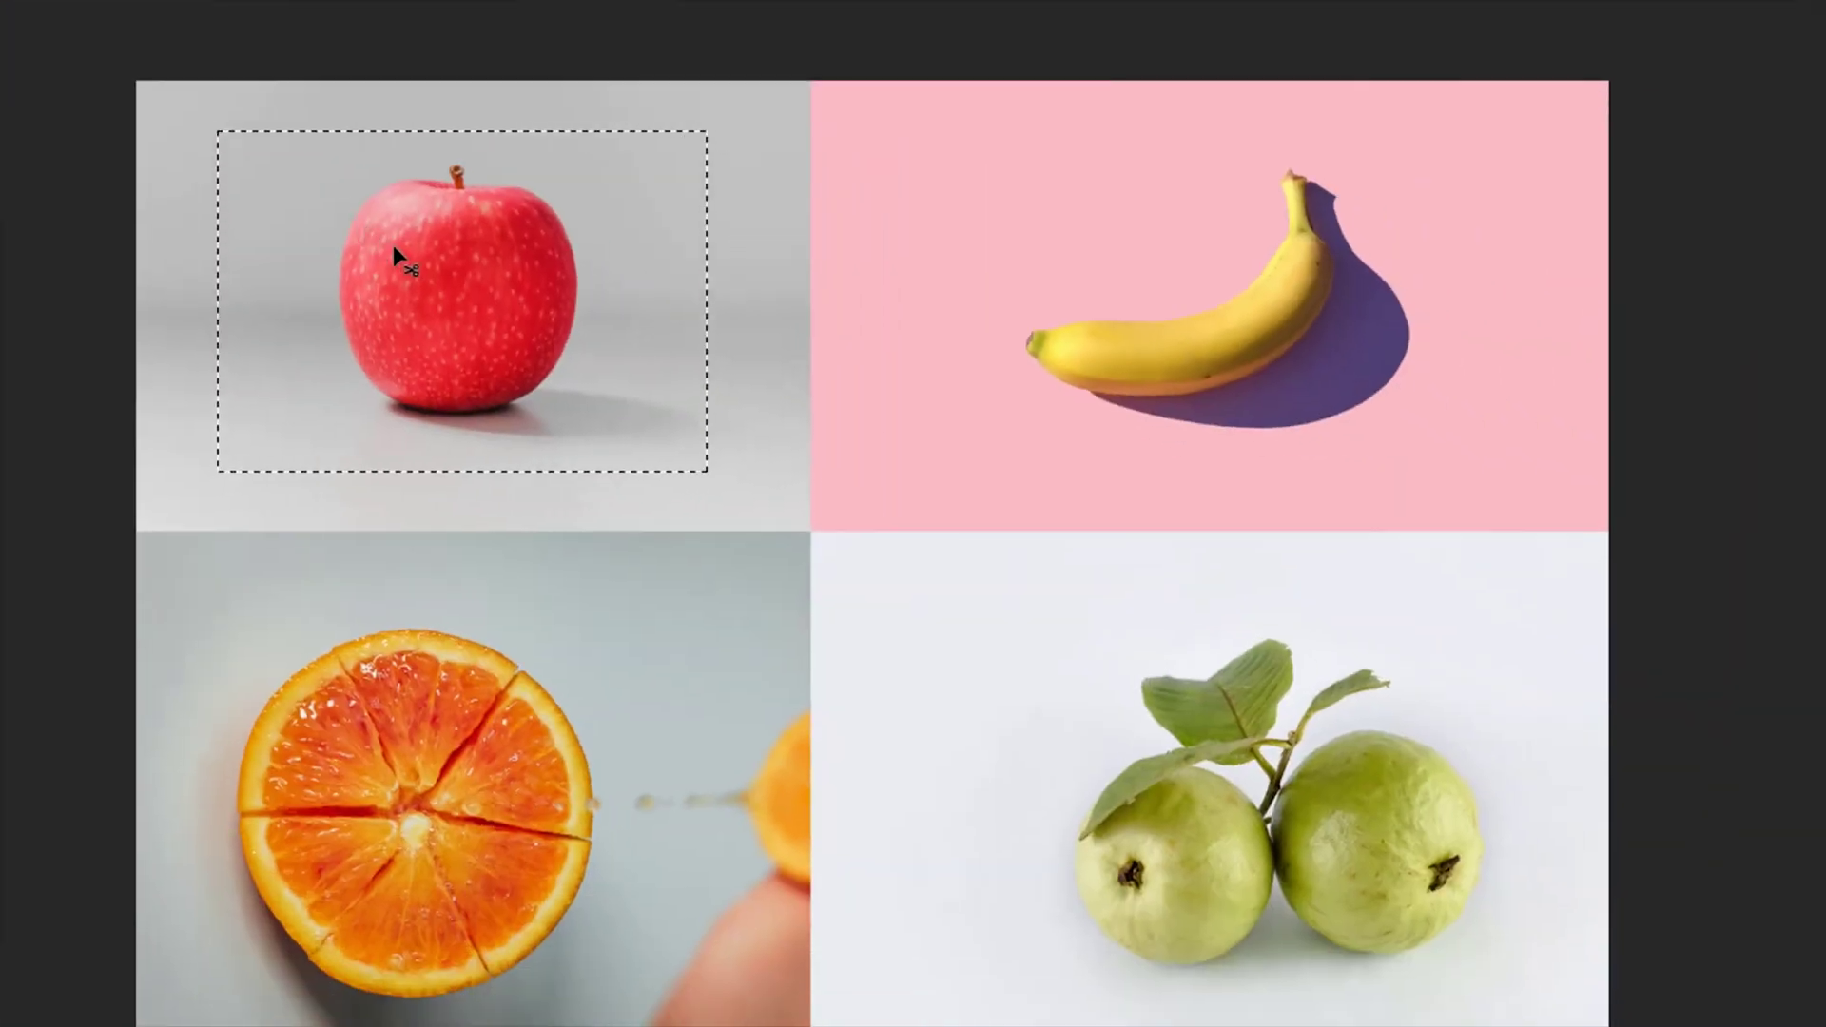
pyautogui.moveTo(395, 249); pyautogui.dragTo(439, 290)
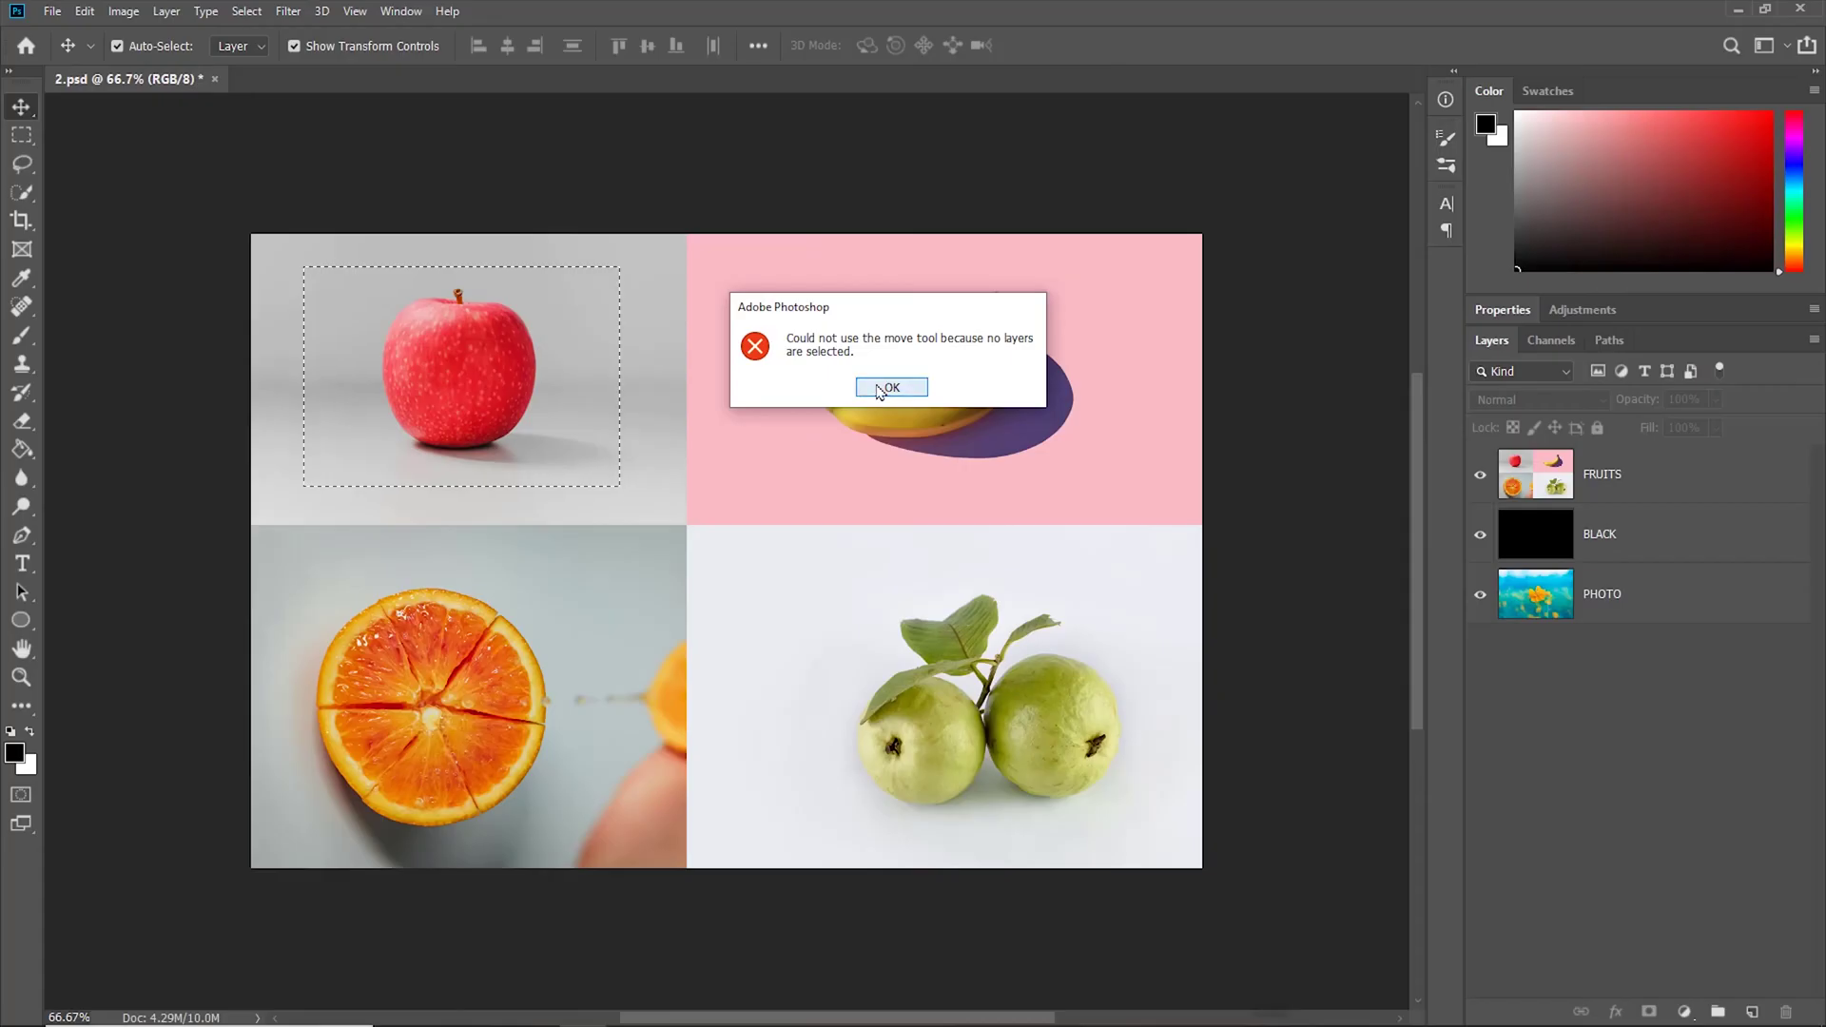
pyautogui.click(1122, 318)
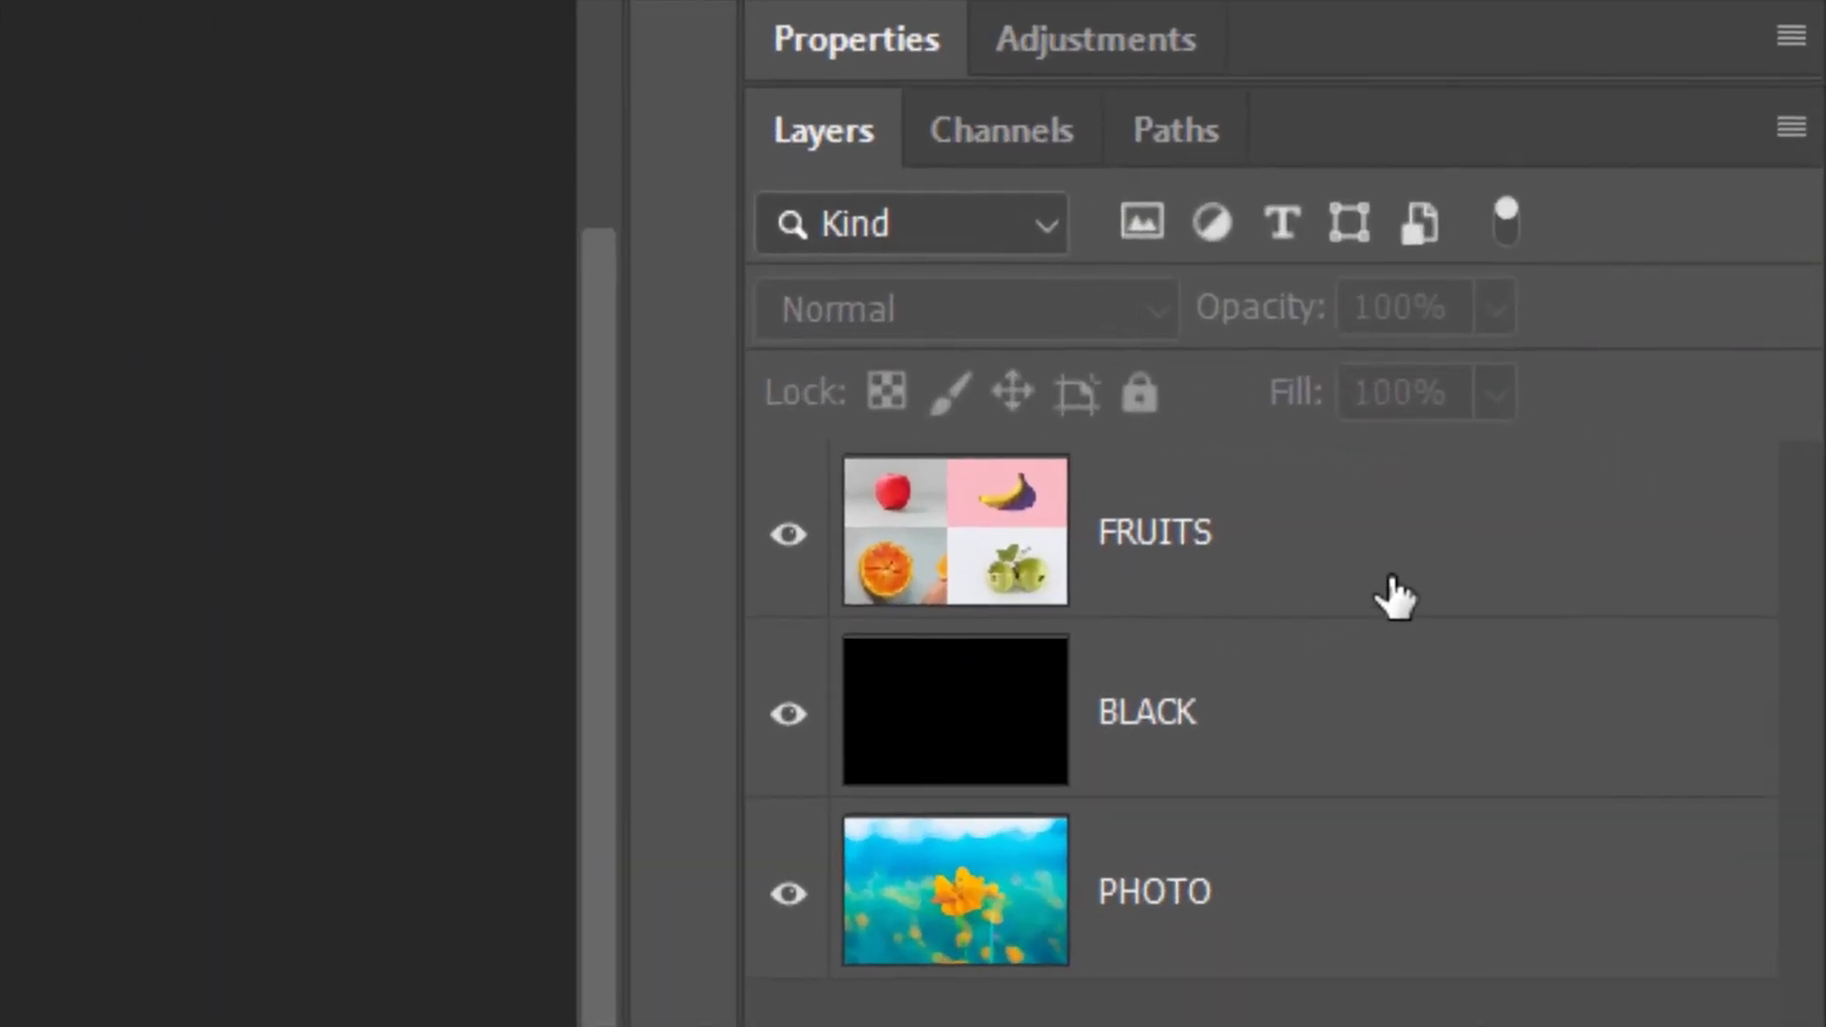
pyautogui.click(1682, 495)
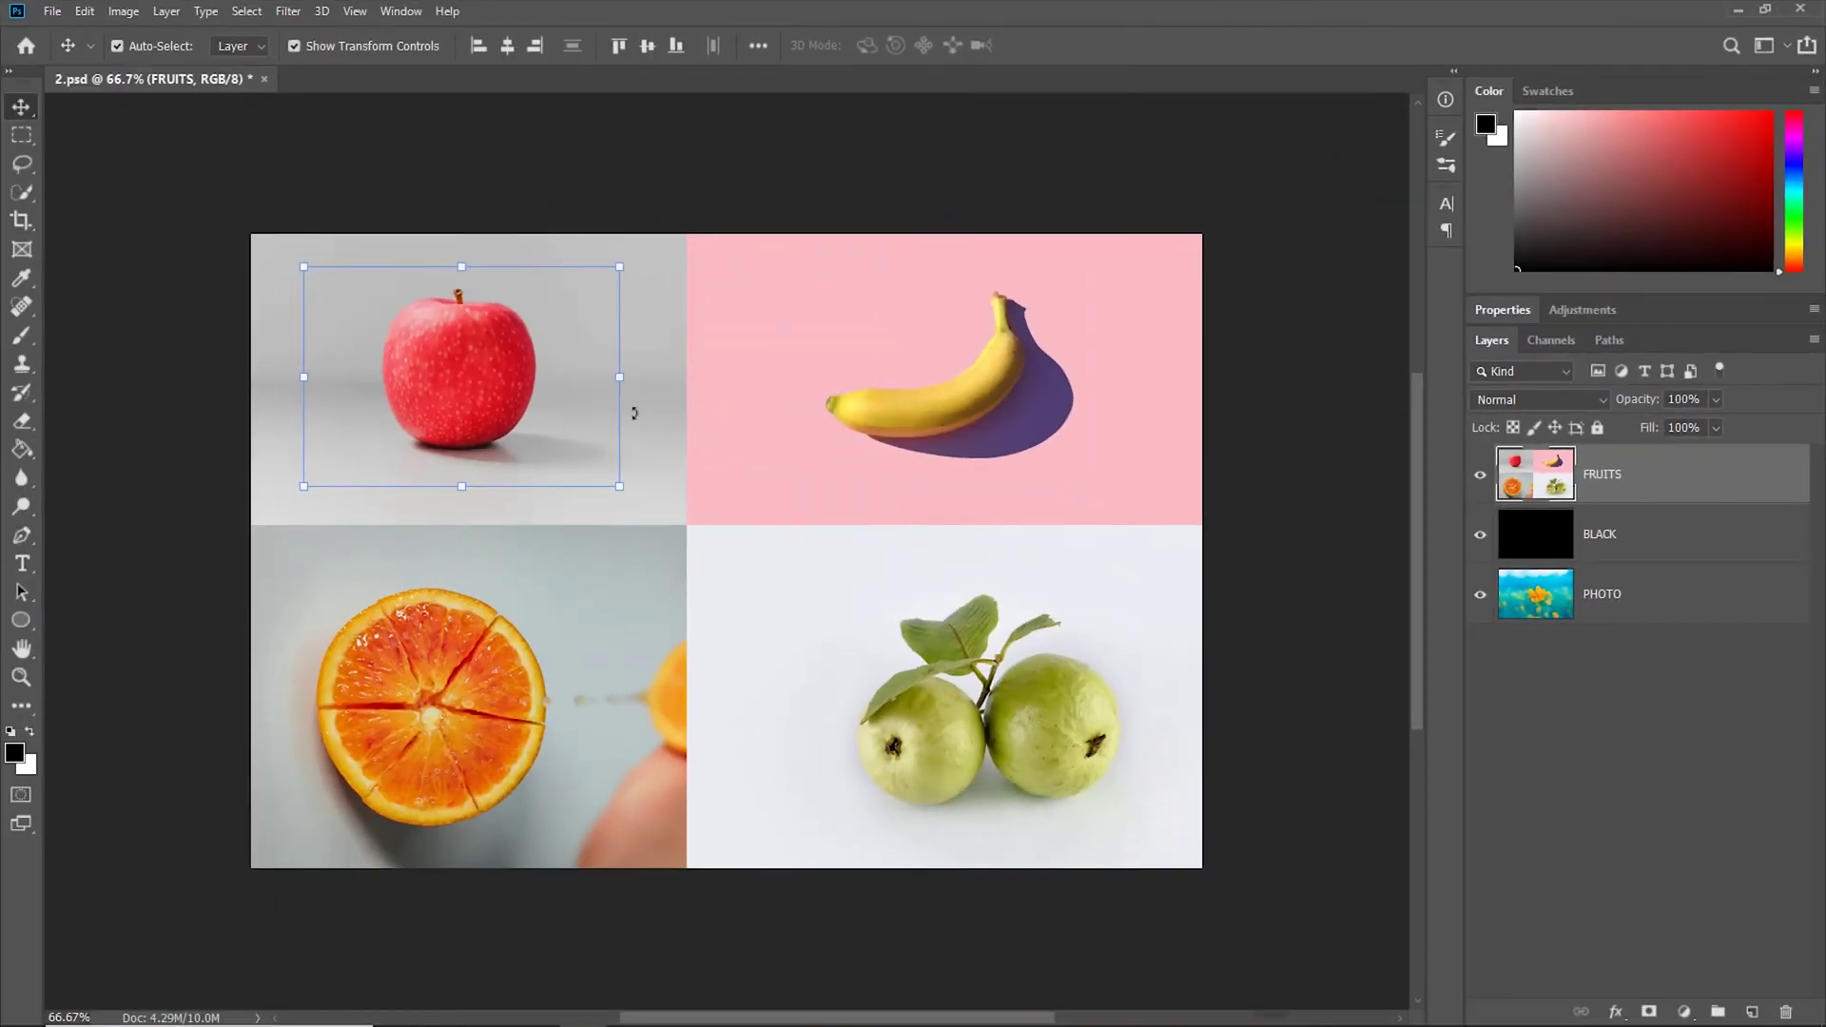
pyautogui.moveTo(488, 384); pyautogui.dragTo(901, 584)
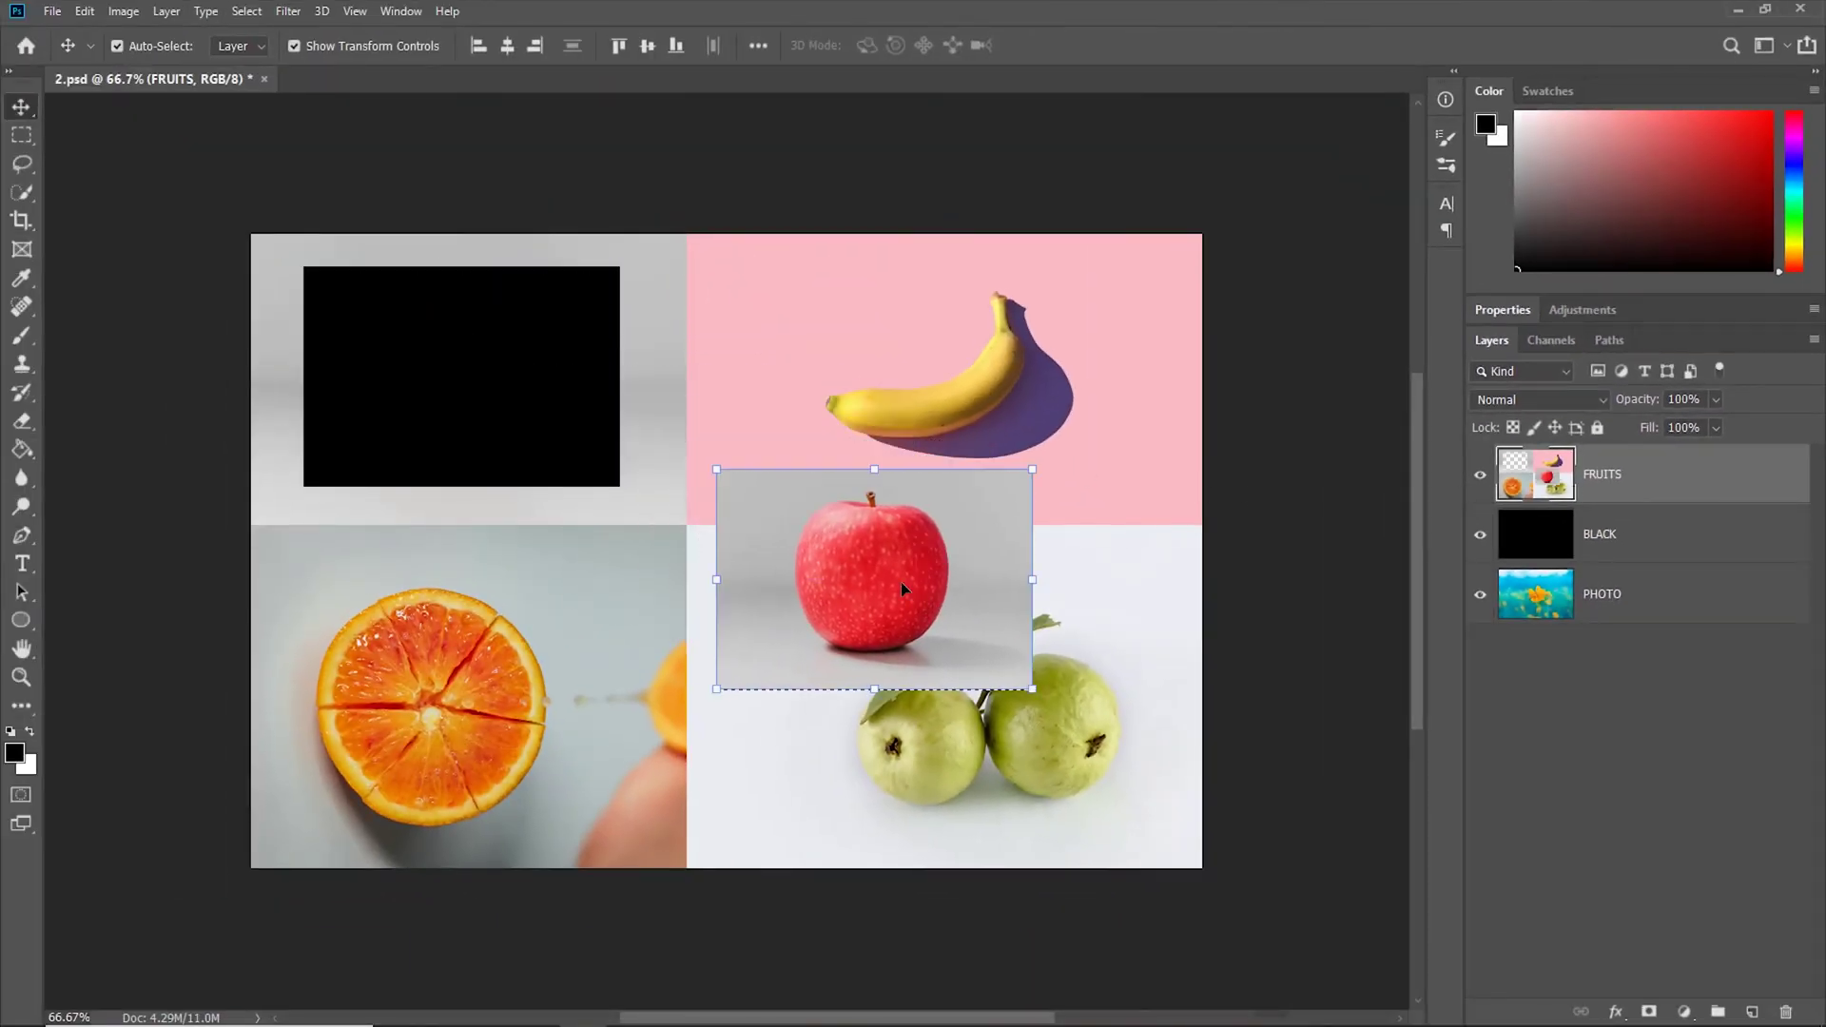
# Step: Turn off Auto-Select and shift the whole FRUITS layer up and left
pyautogui.click(1302, 459)
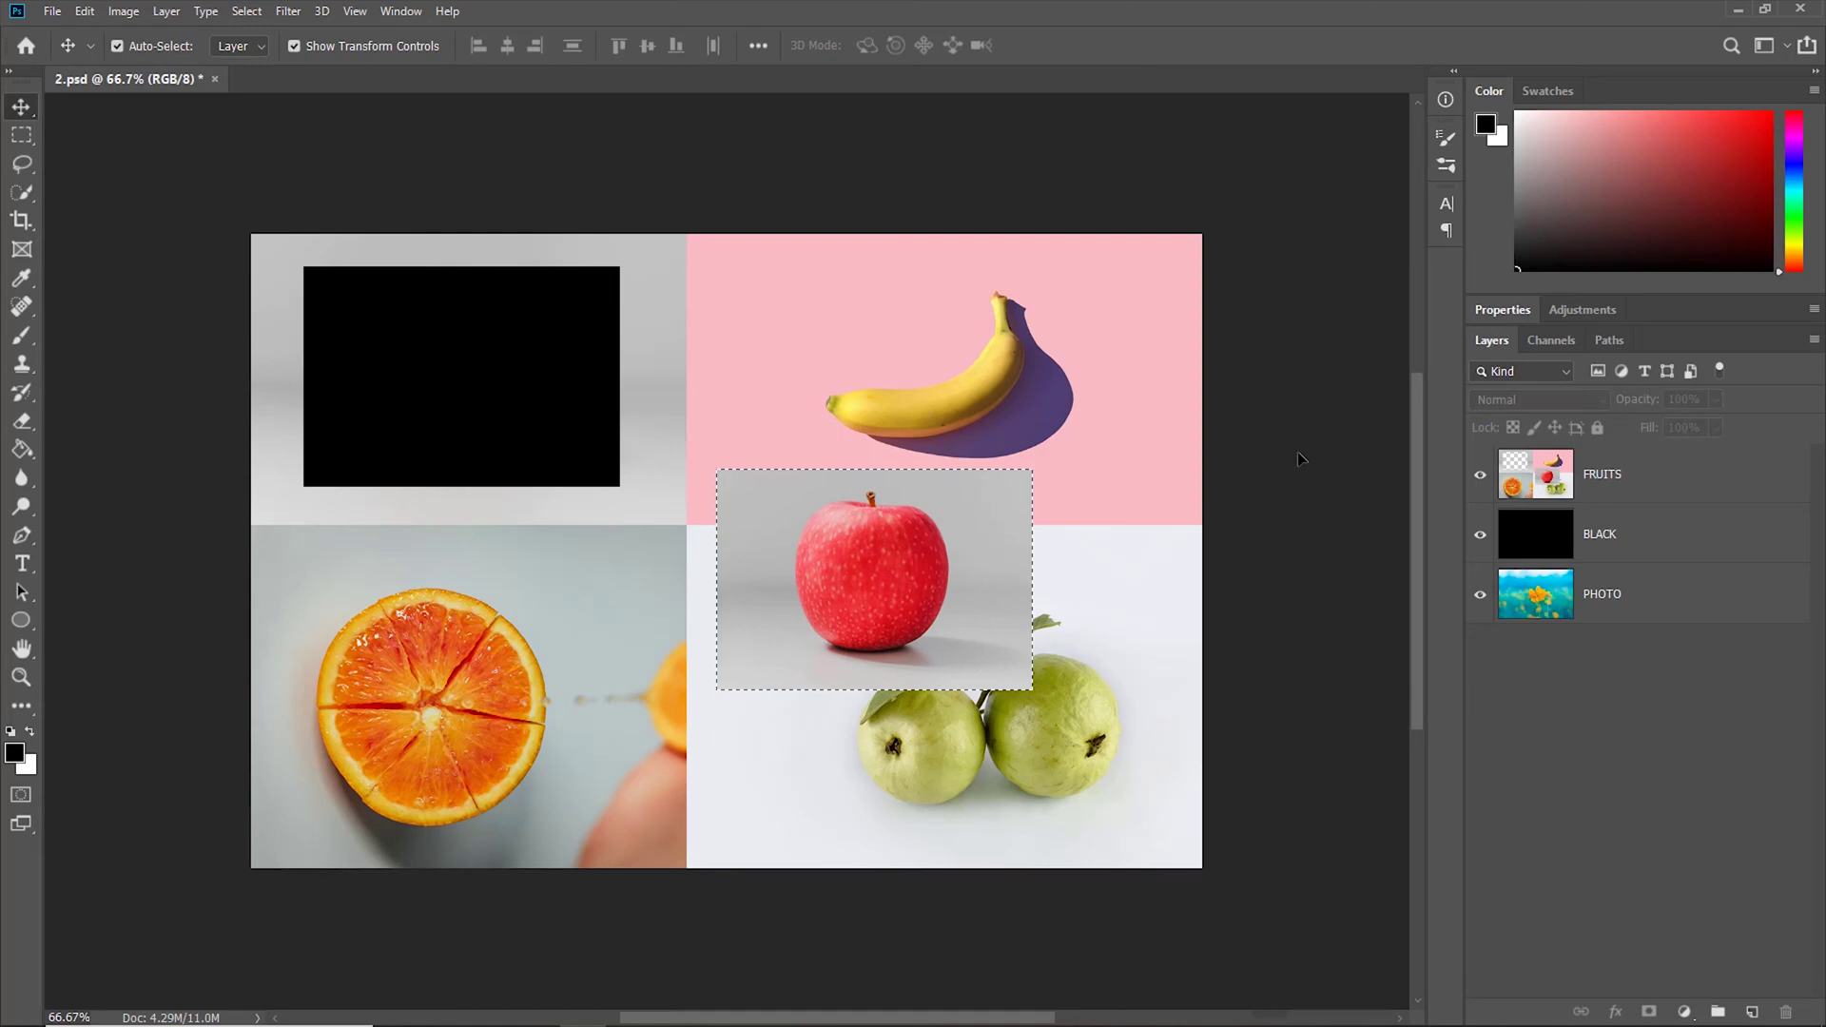
pyautogui.press('ctrl')
pyautogui.moveTo(1132, 466); pyautogui.dragTo(1077, 385)
pyautogui.hotkey('ctrl', 'z')
pyautogui.moveTo(990, 529); pyautogui.dragTo(958, 510)
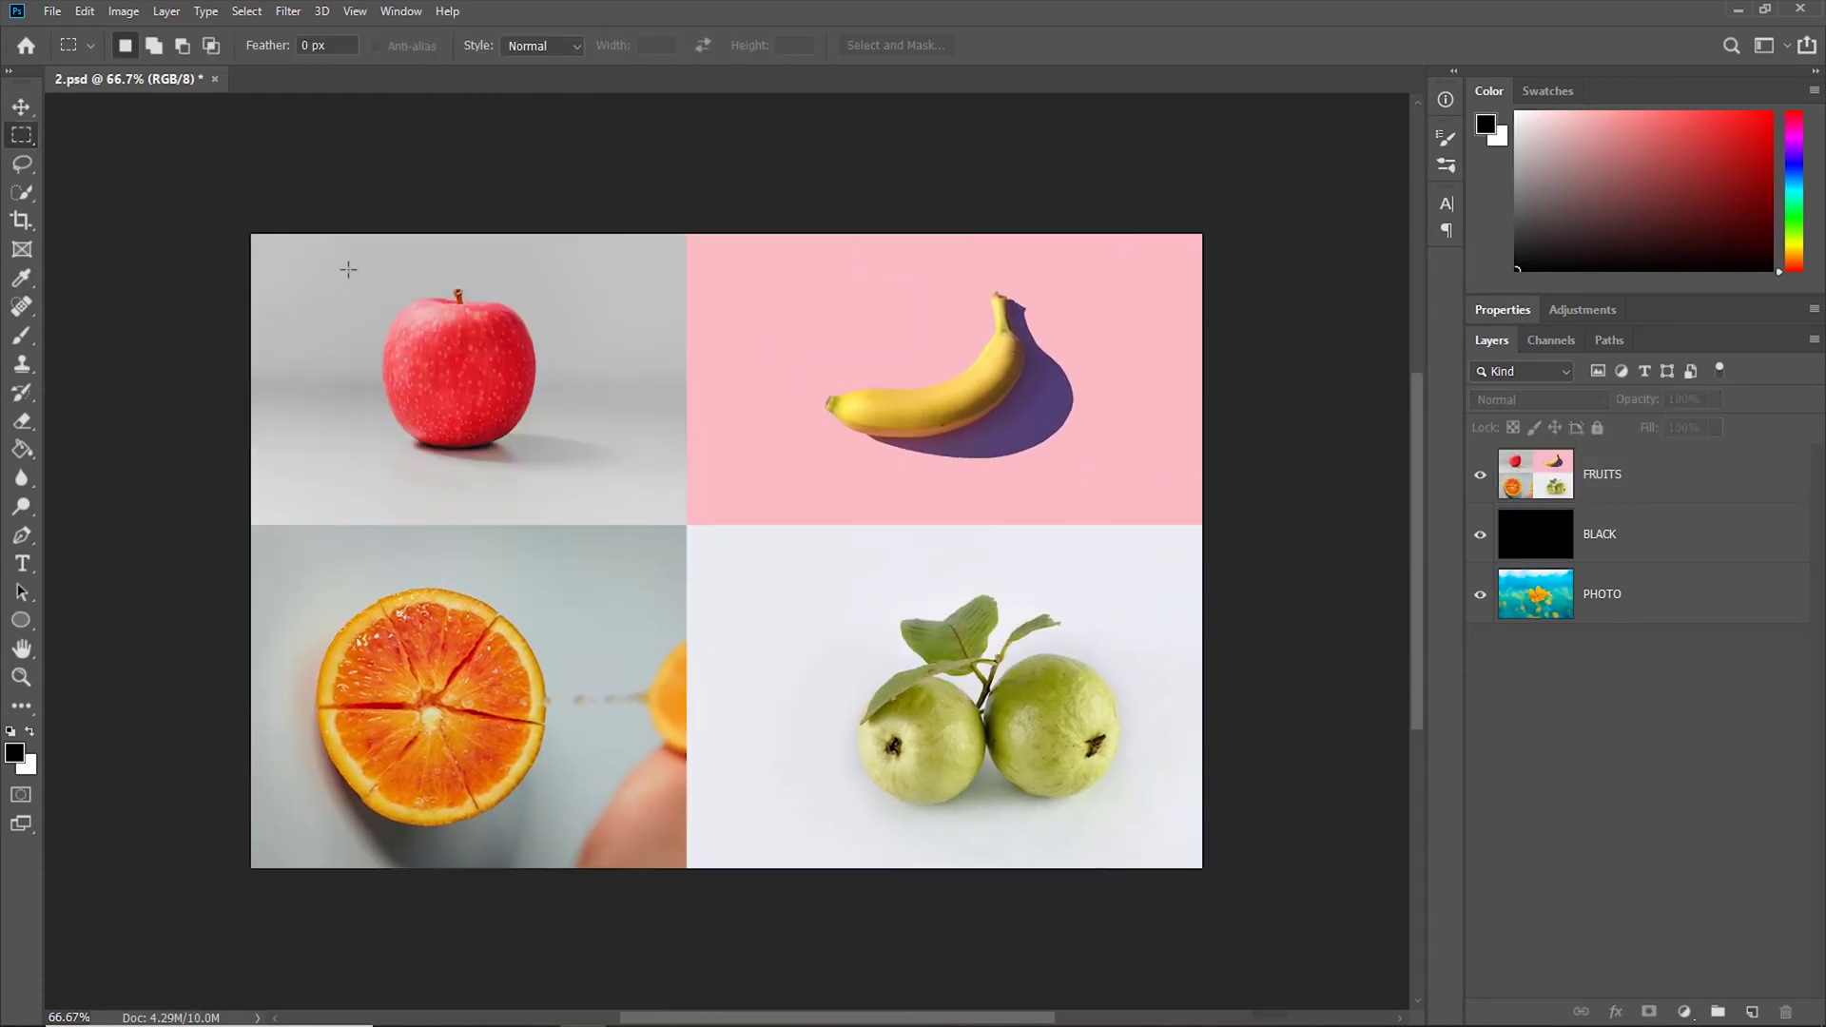
# Step: Select a rectangle around the apple on the FRUITS layer and cut it out
pyautogui.moveTo(348, 269); pyautogui.dragTo(615, 494)
pyautogui.click(1672, 486)
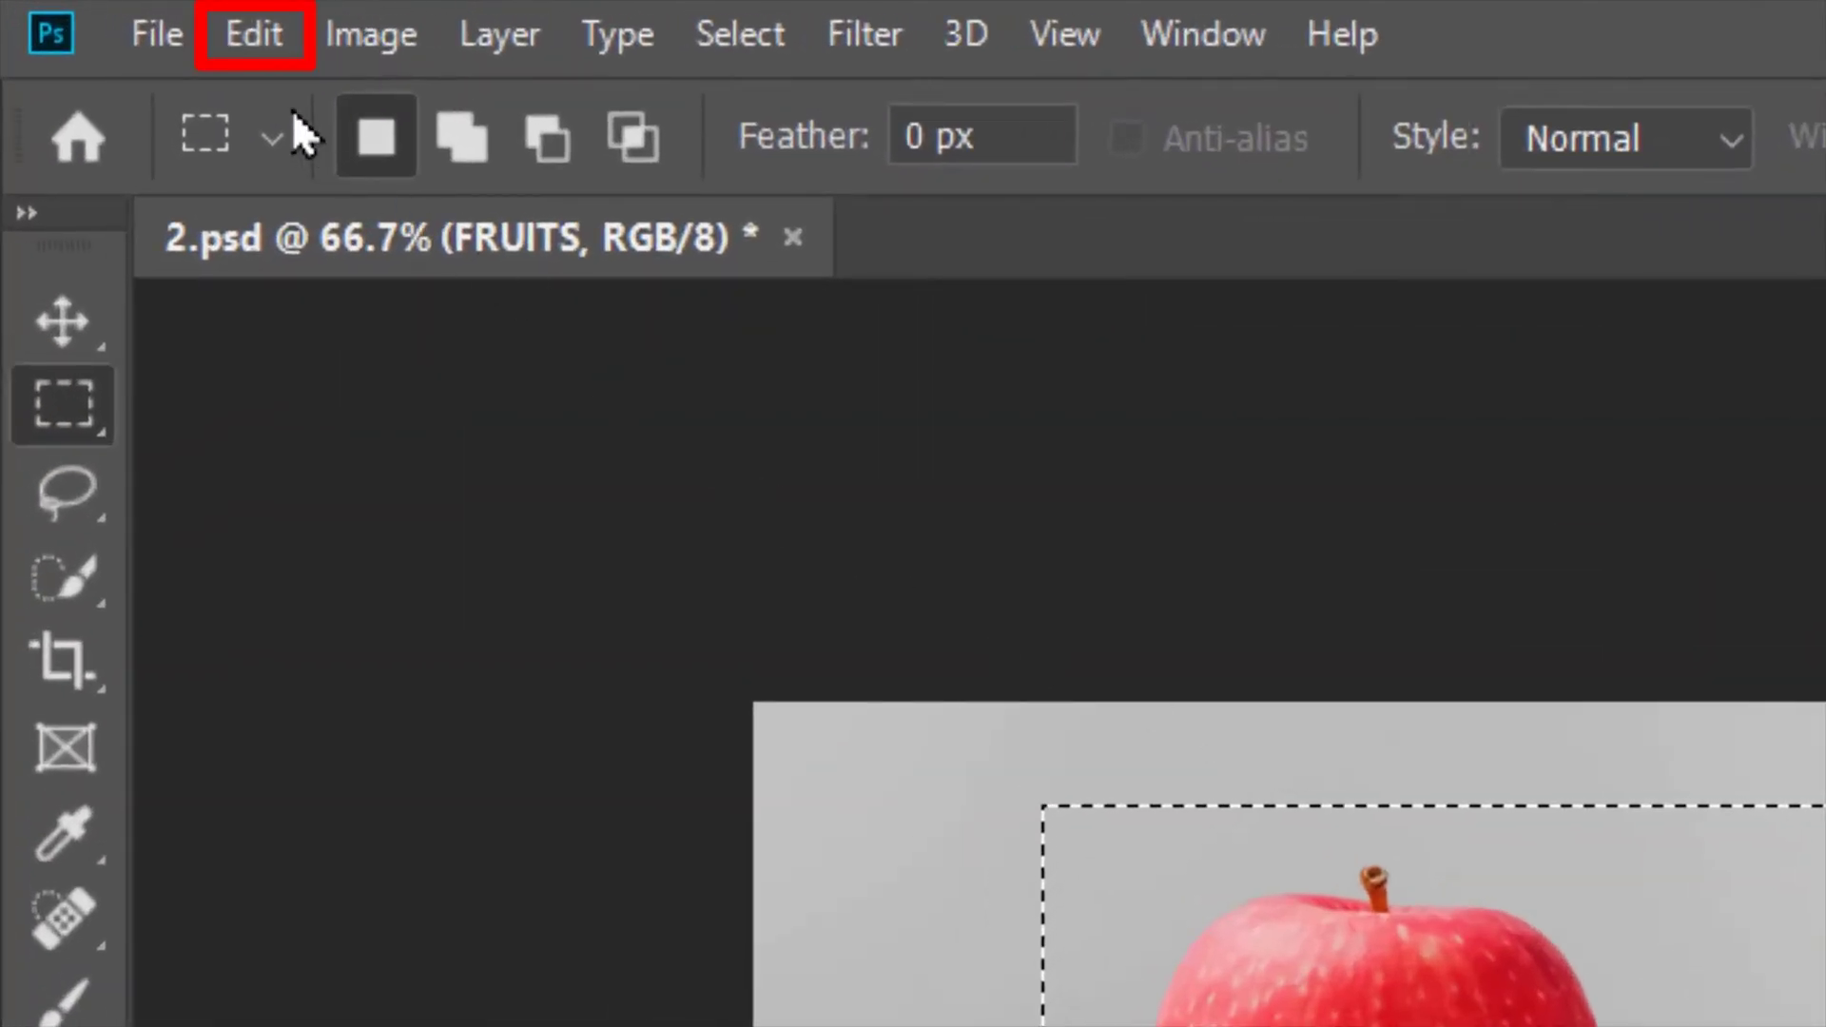
pyautogui.click(86, 12)
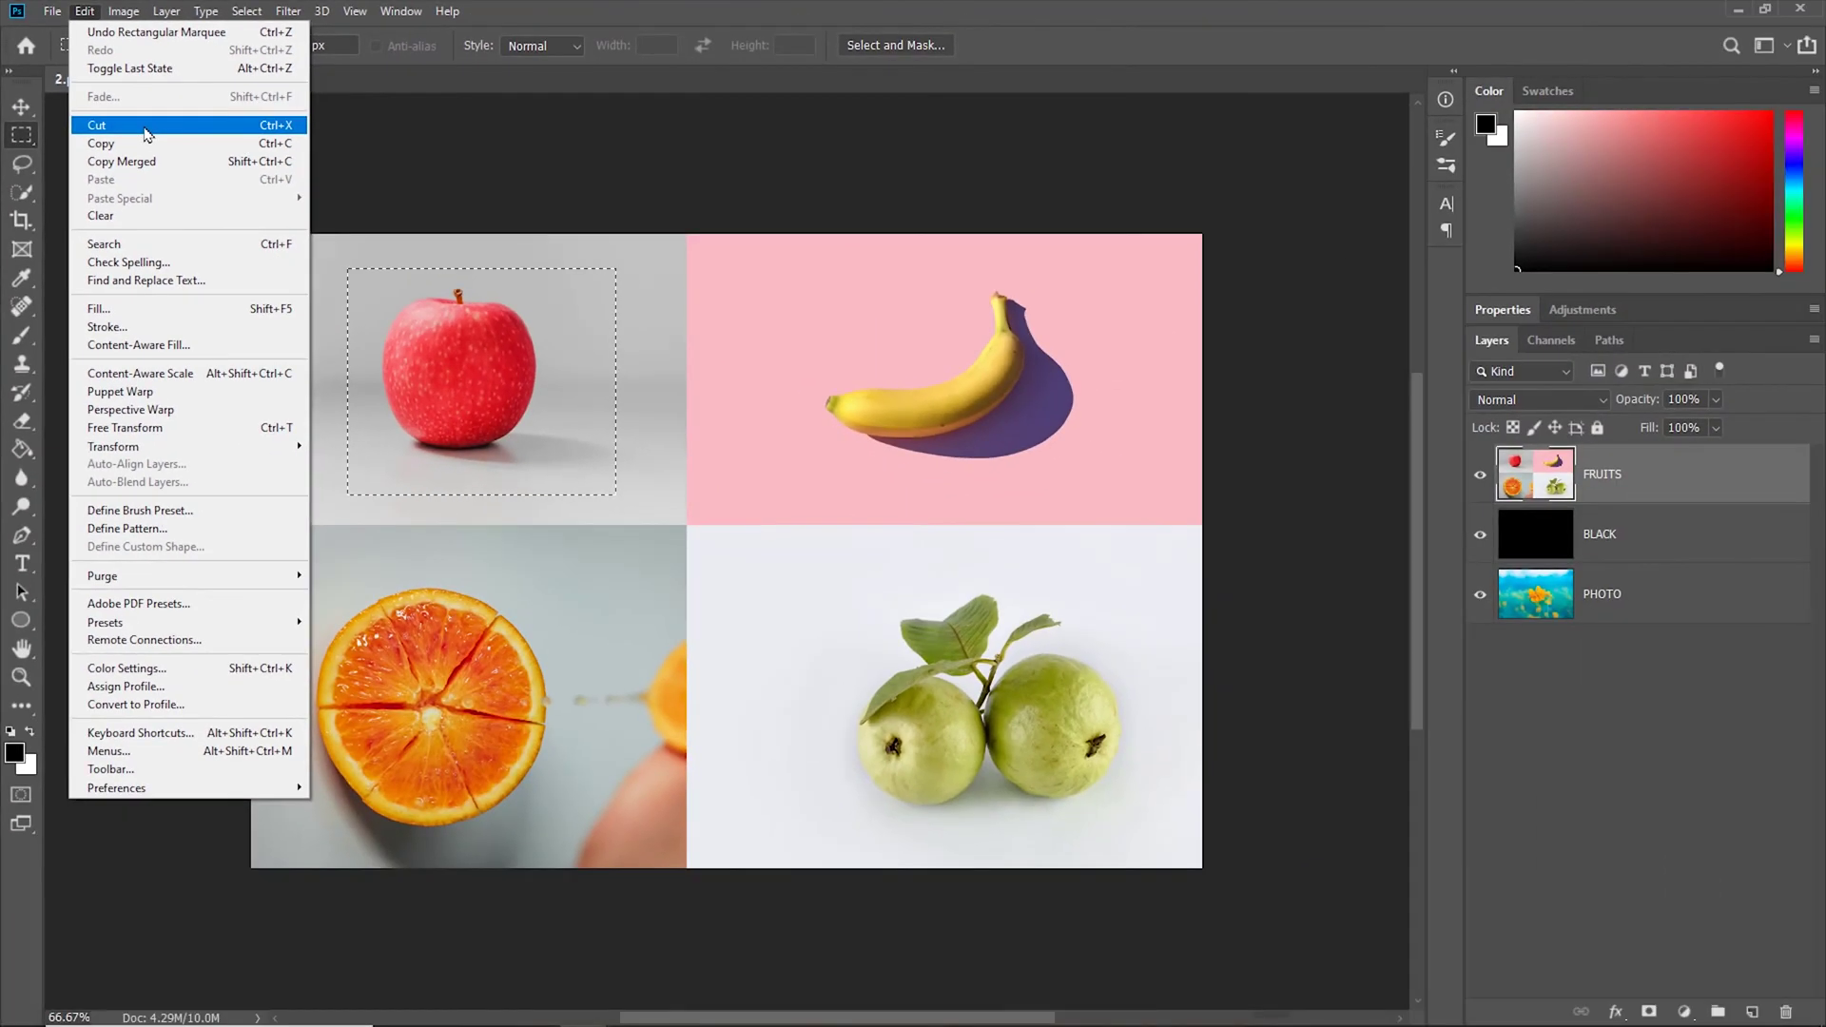
pyautogui.click(434, 385)
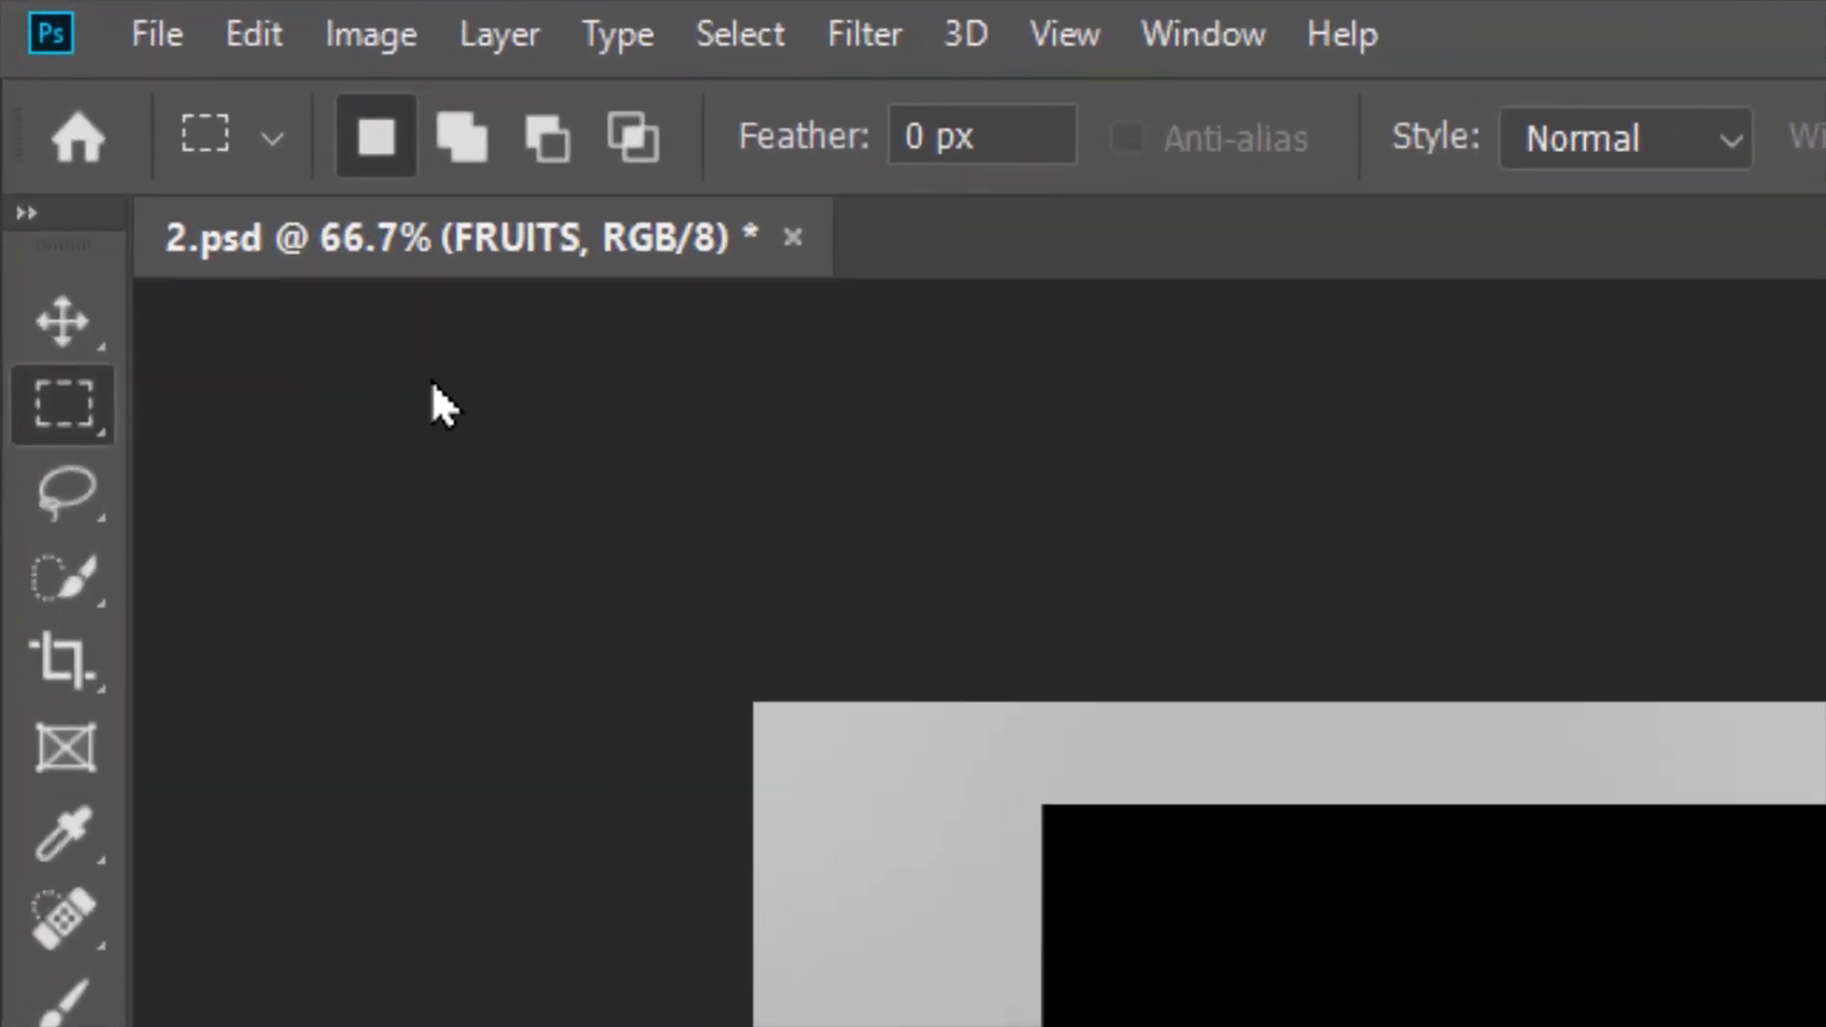
# Step: Paste the apple as Layer 1, toggle its visibility, and move it slightly with the Move tool
pyautogui.click(216, 36)
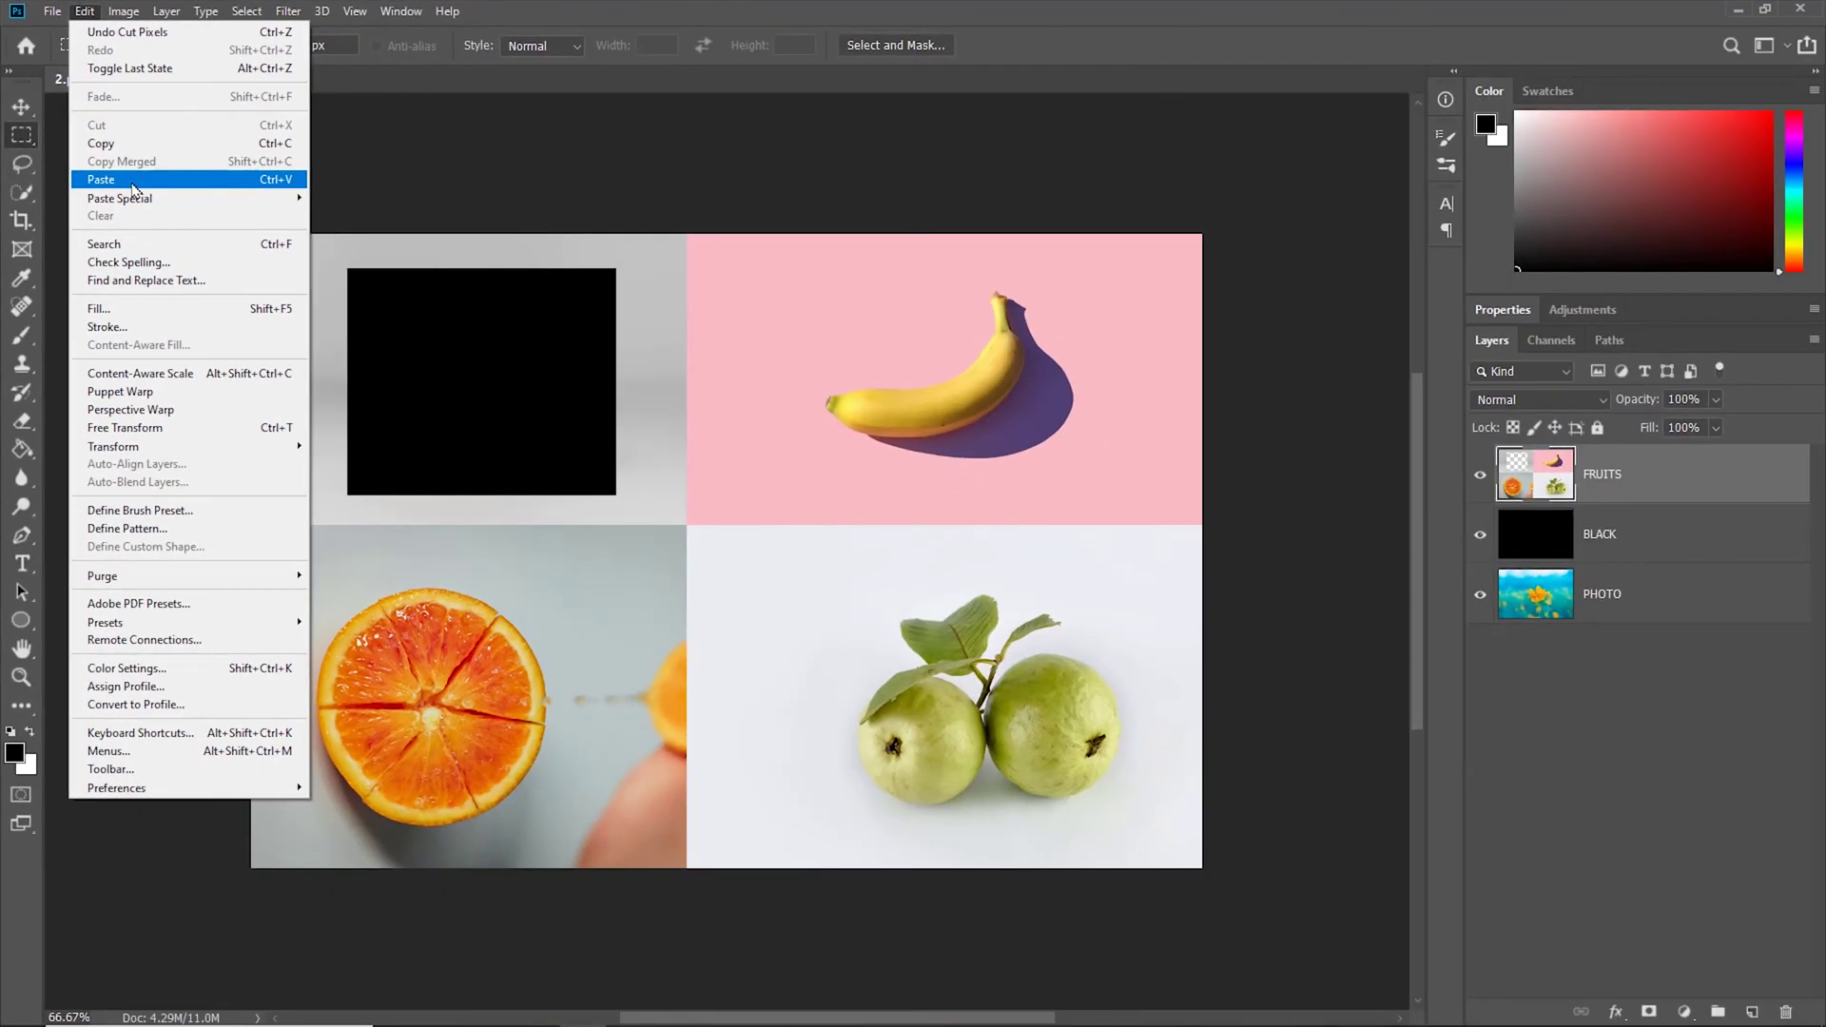
pyautogui.click(398, 552)
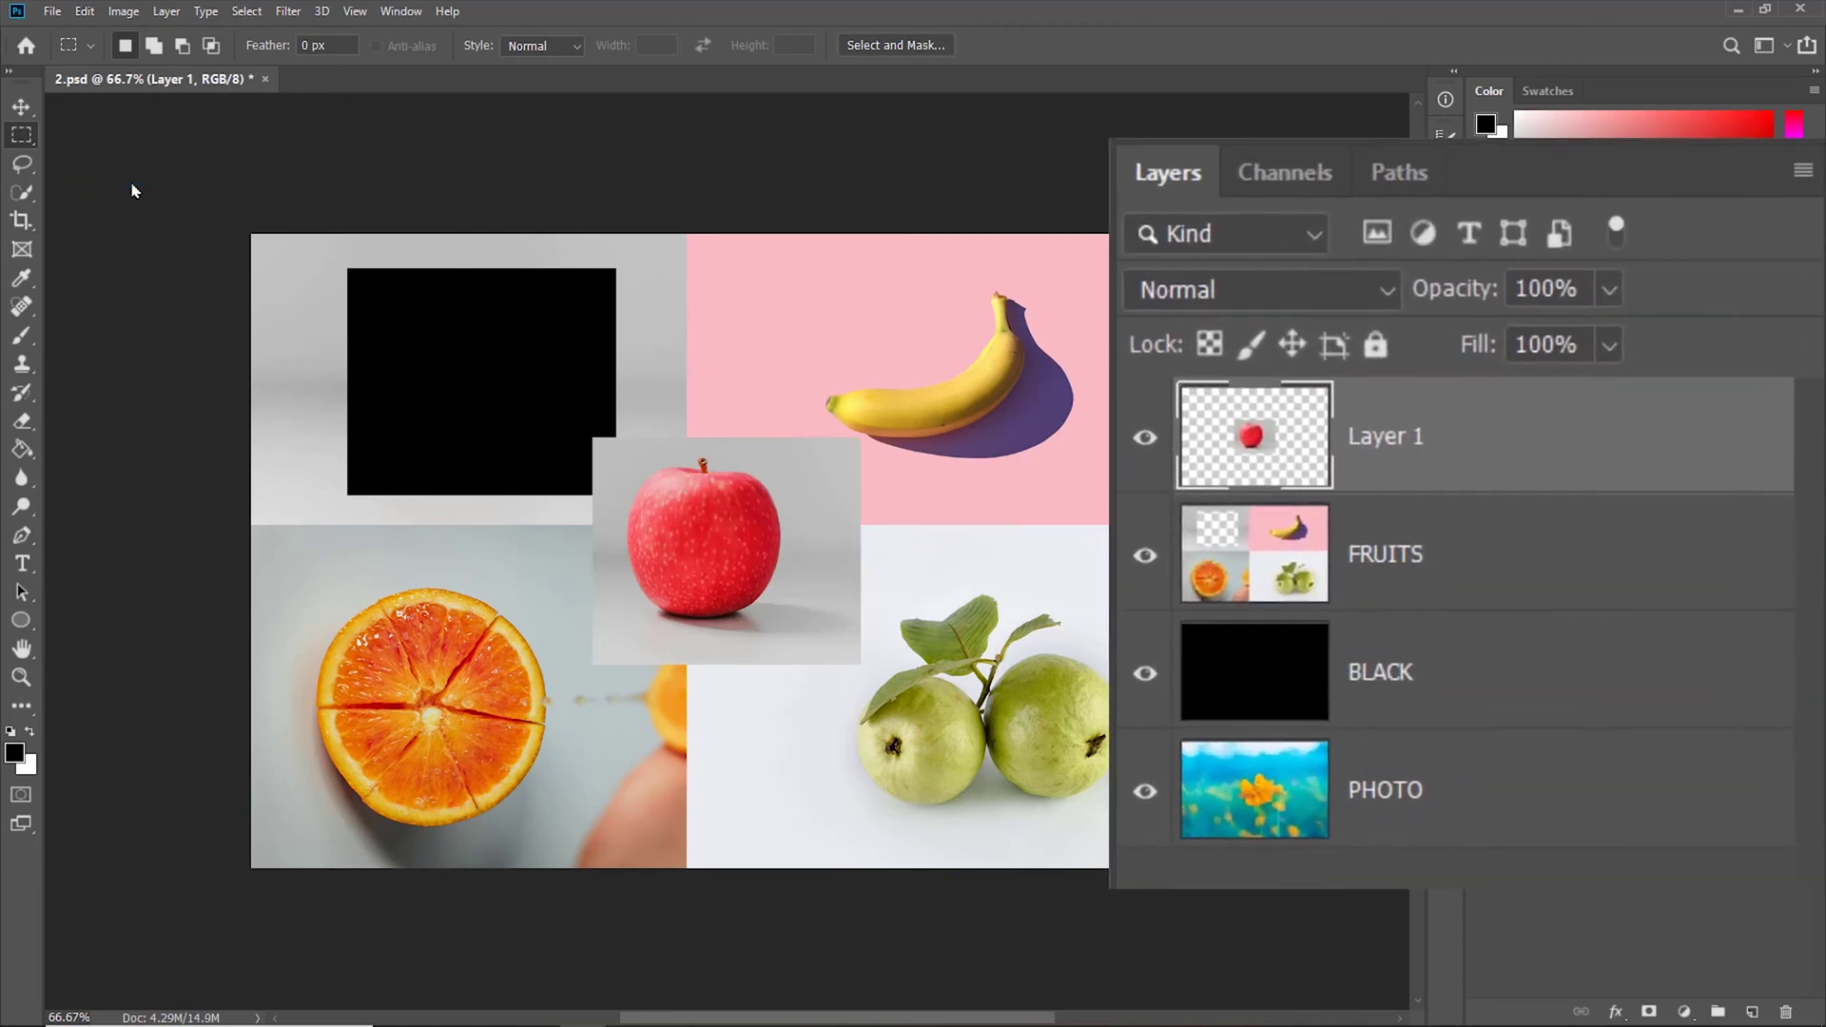
pyautogui.click(1134, 437)
pyautogui.click(1135, 438)
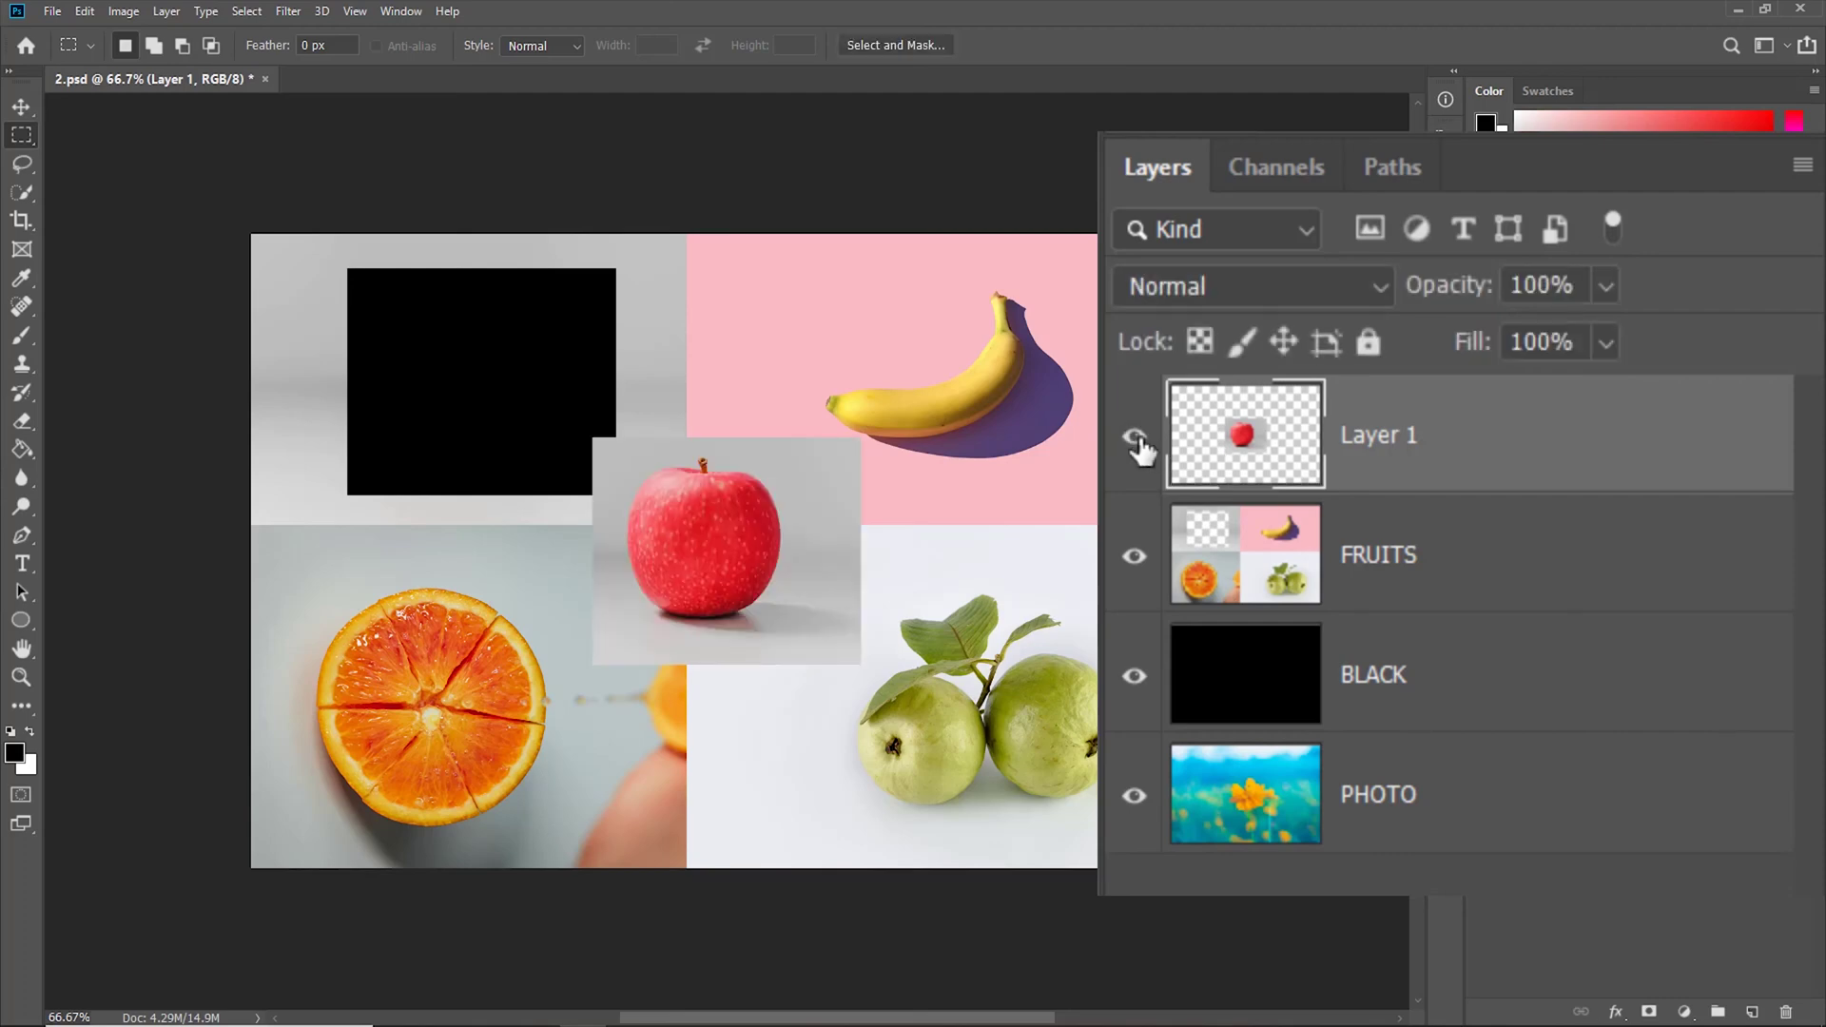
pyautogui.press('v')
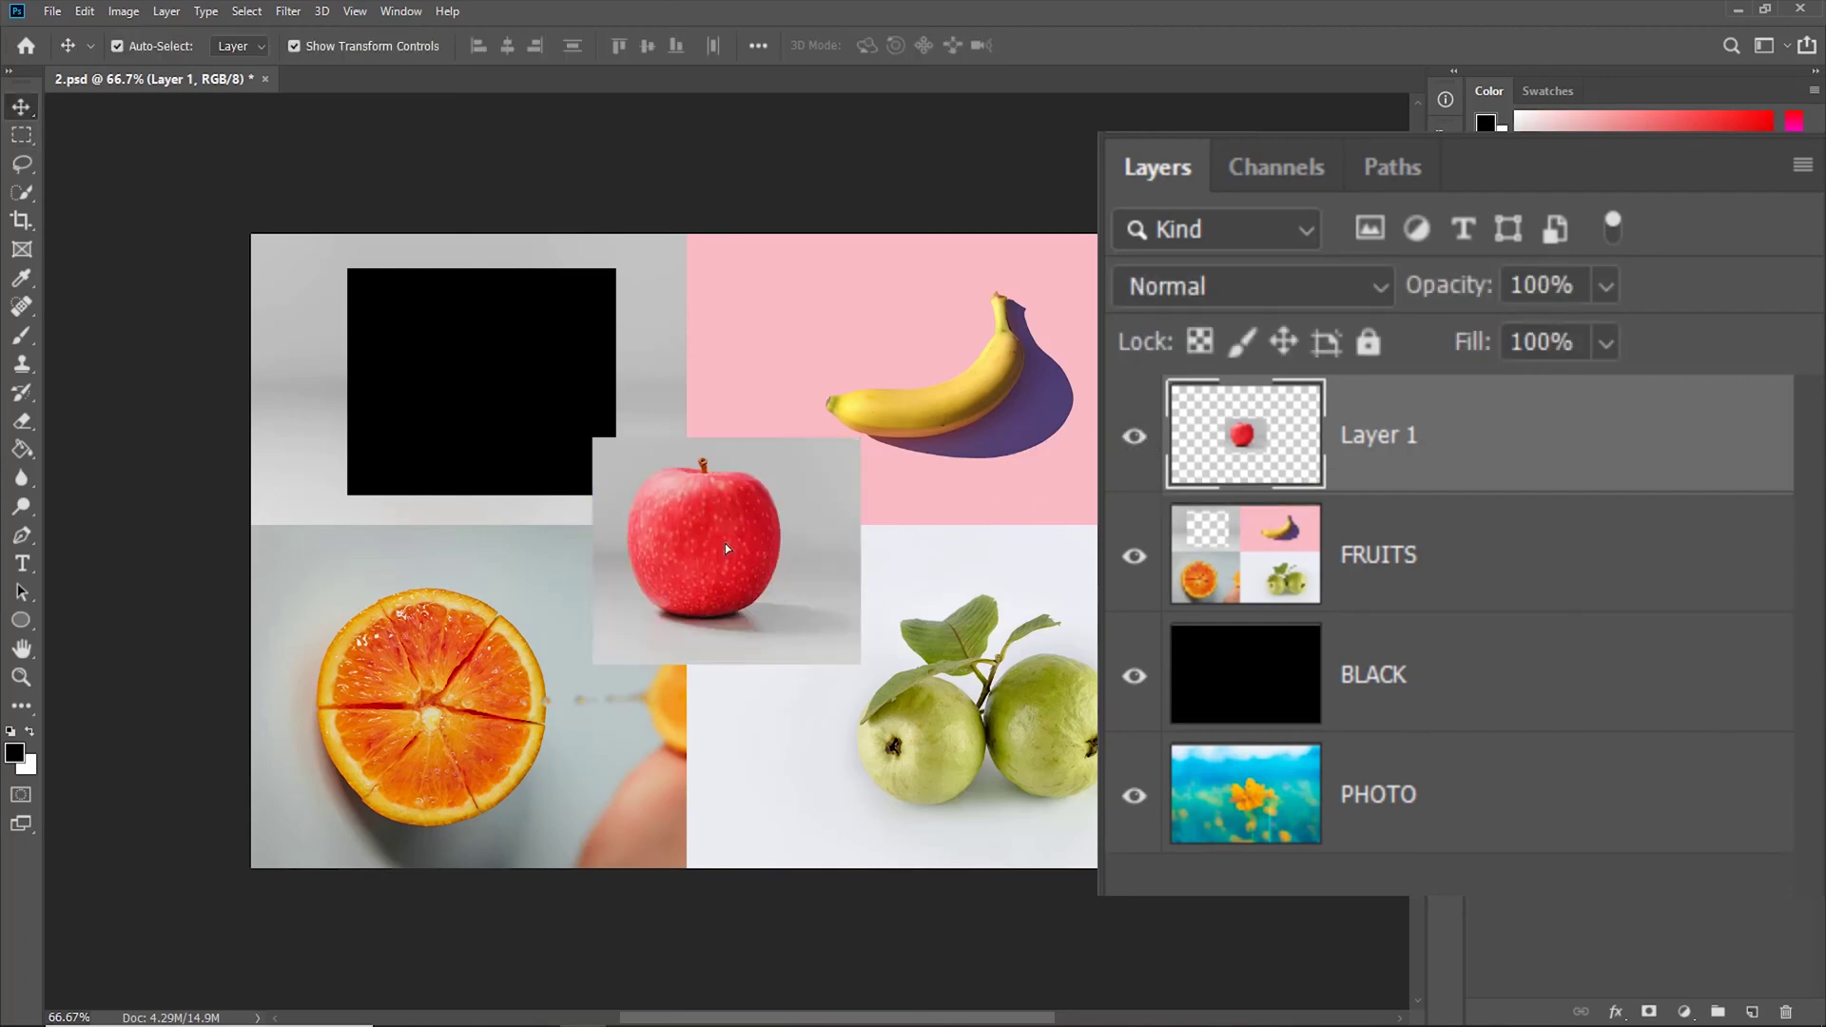
pyautogui.moveTo(746, 521); pyautogui.dragTo(788, 517)
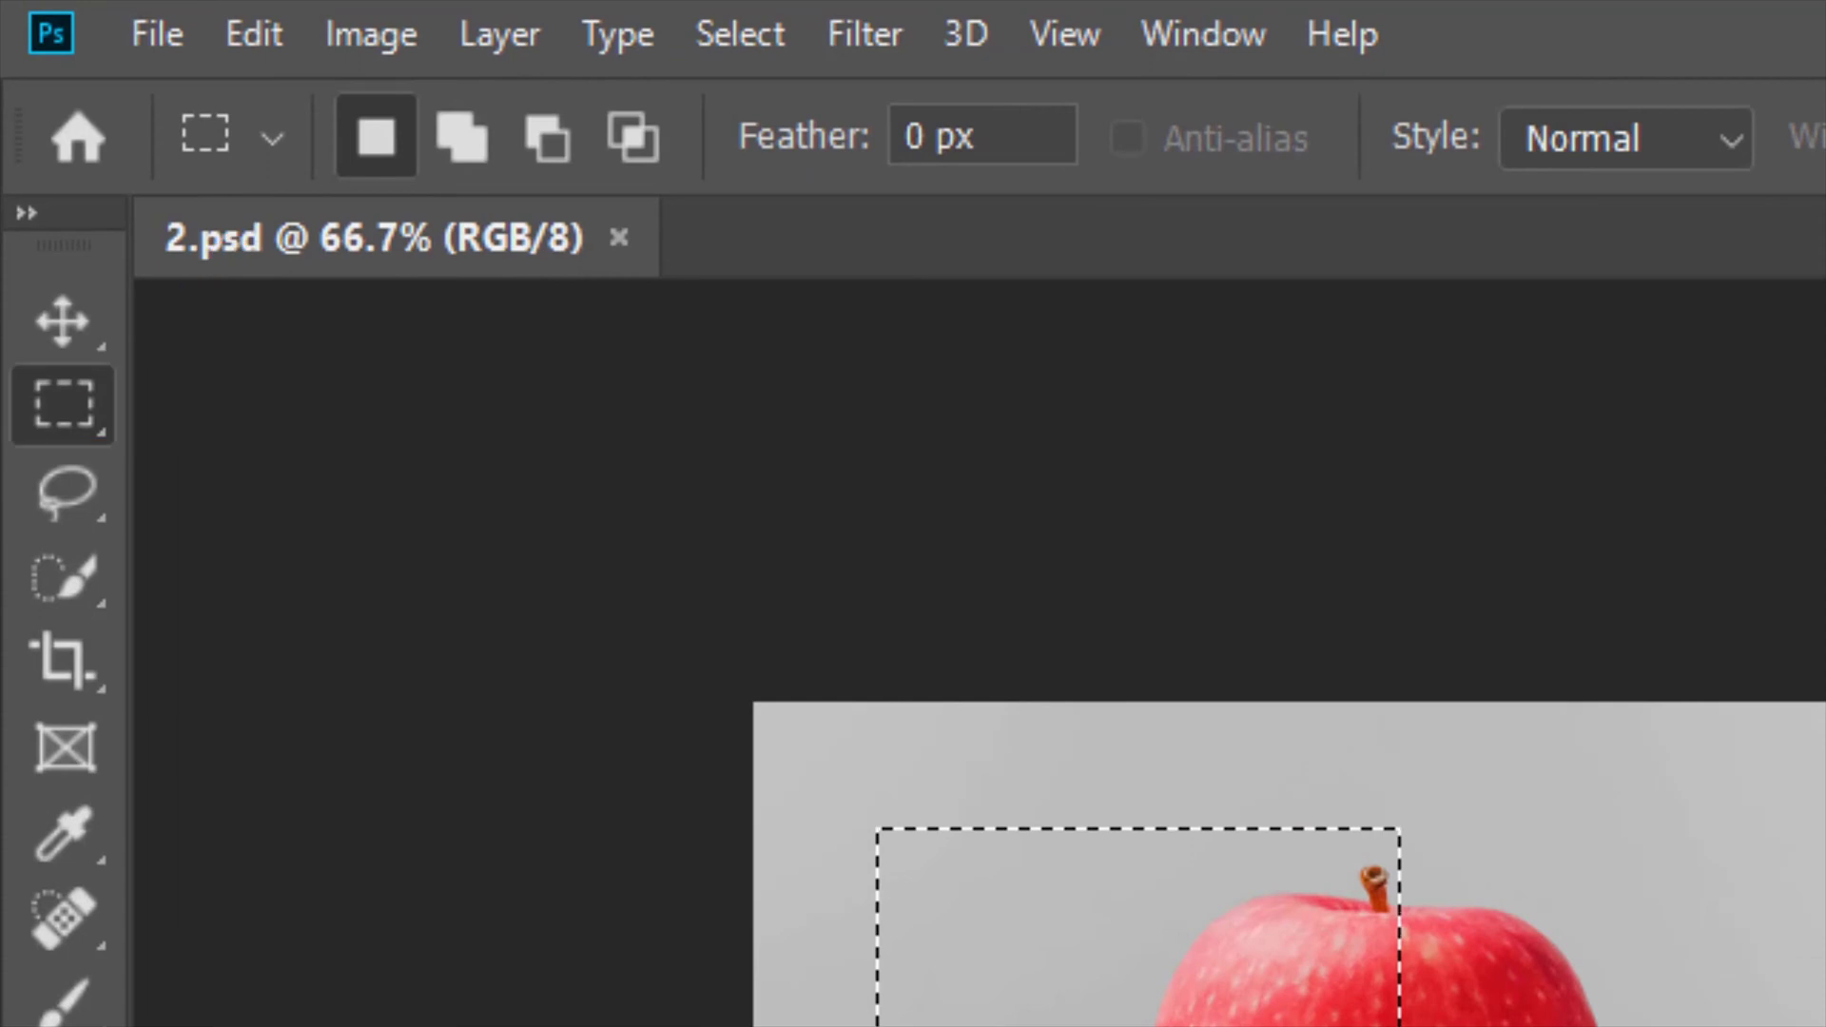
# Step: Add a second rectangle to the apple selection, then try the Subtract and Intersect selection modes
pyautogui.click(469, 162)
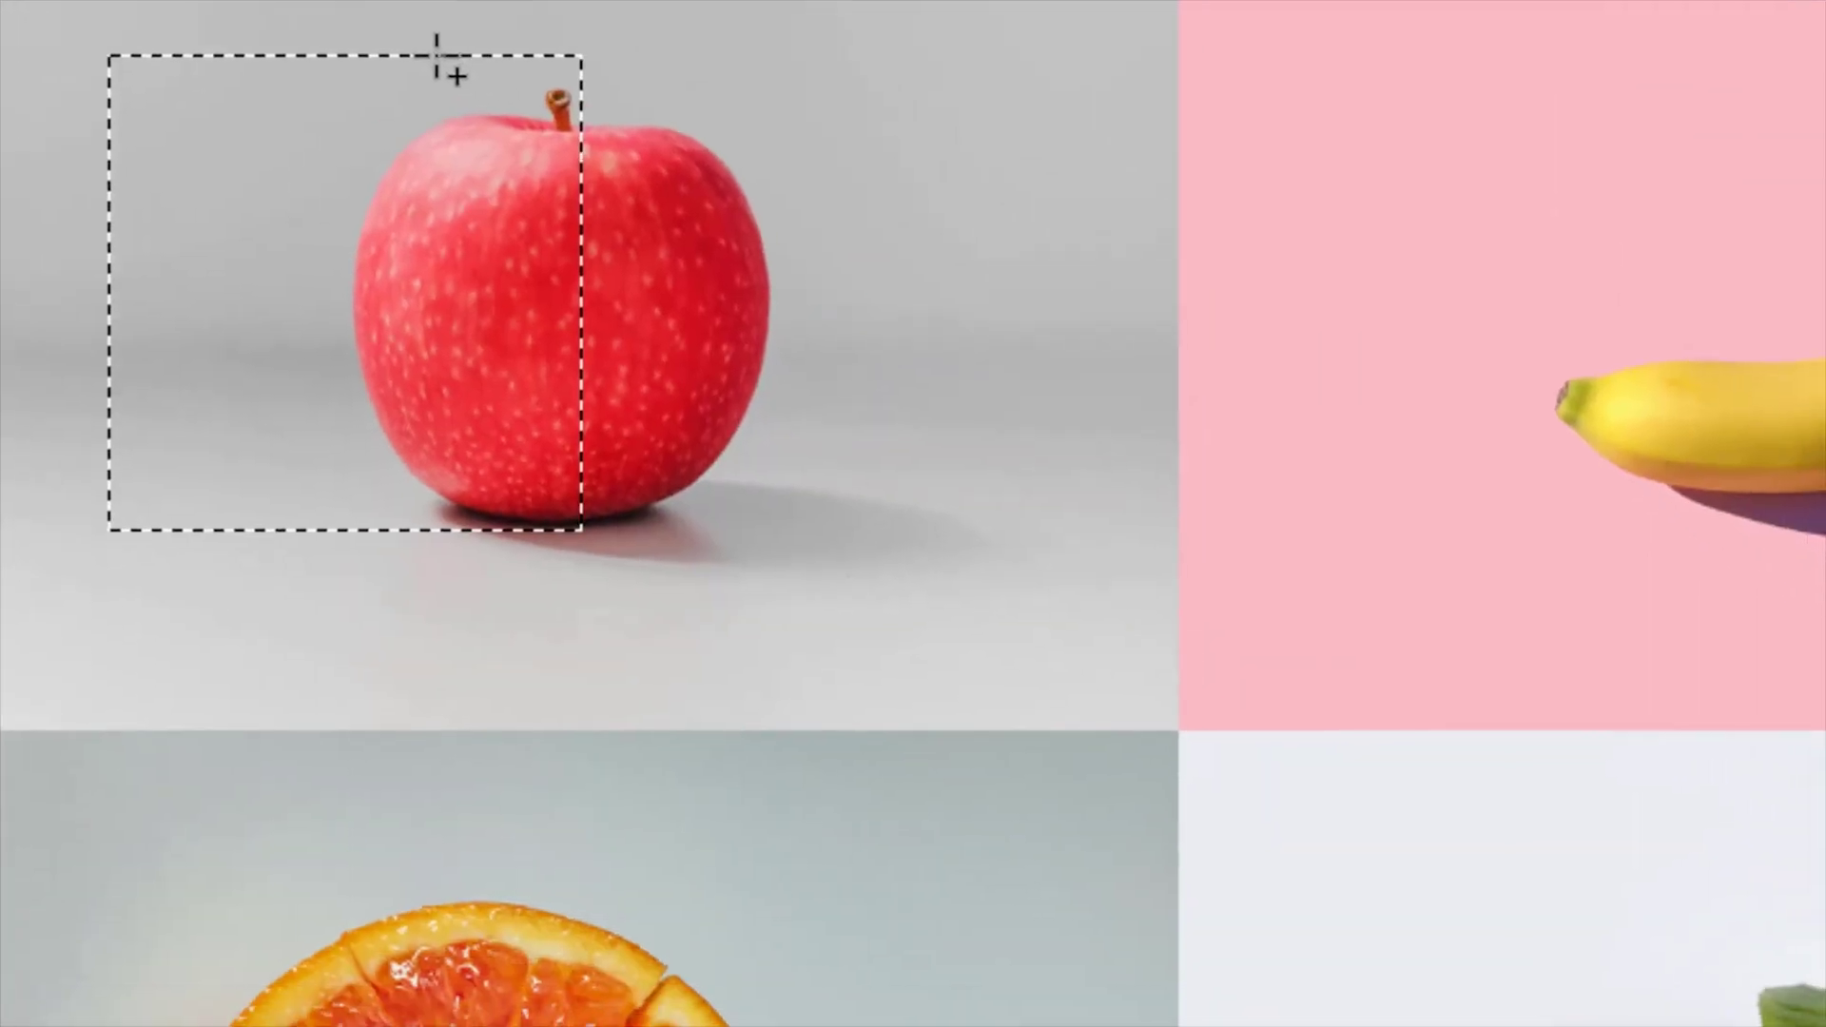
pyautogui.moveTo(1239, 824); pyautogui.dragTo(1639, 1026)
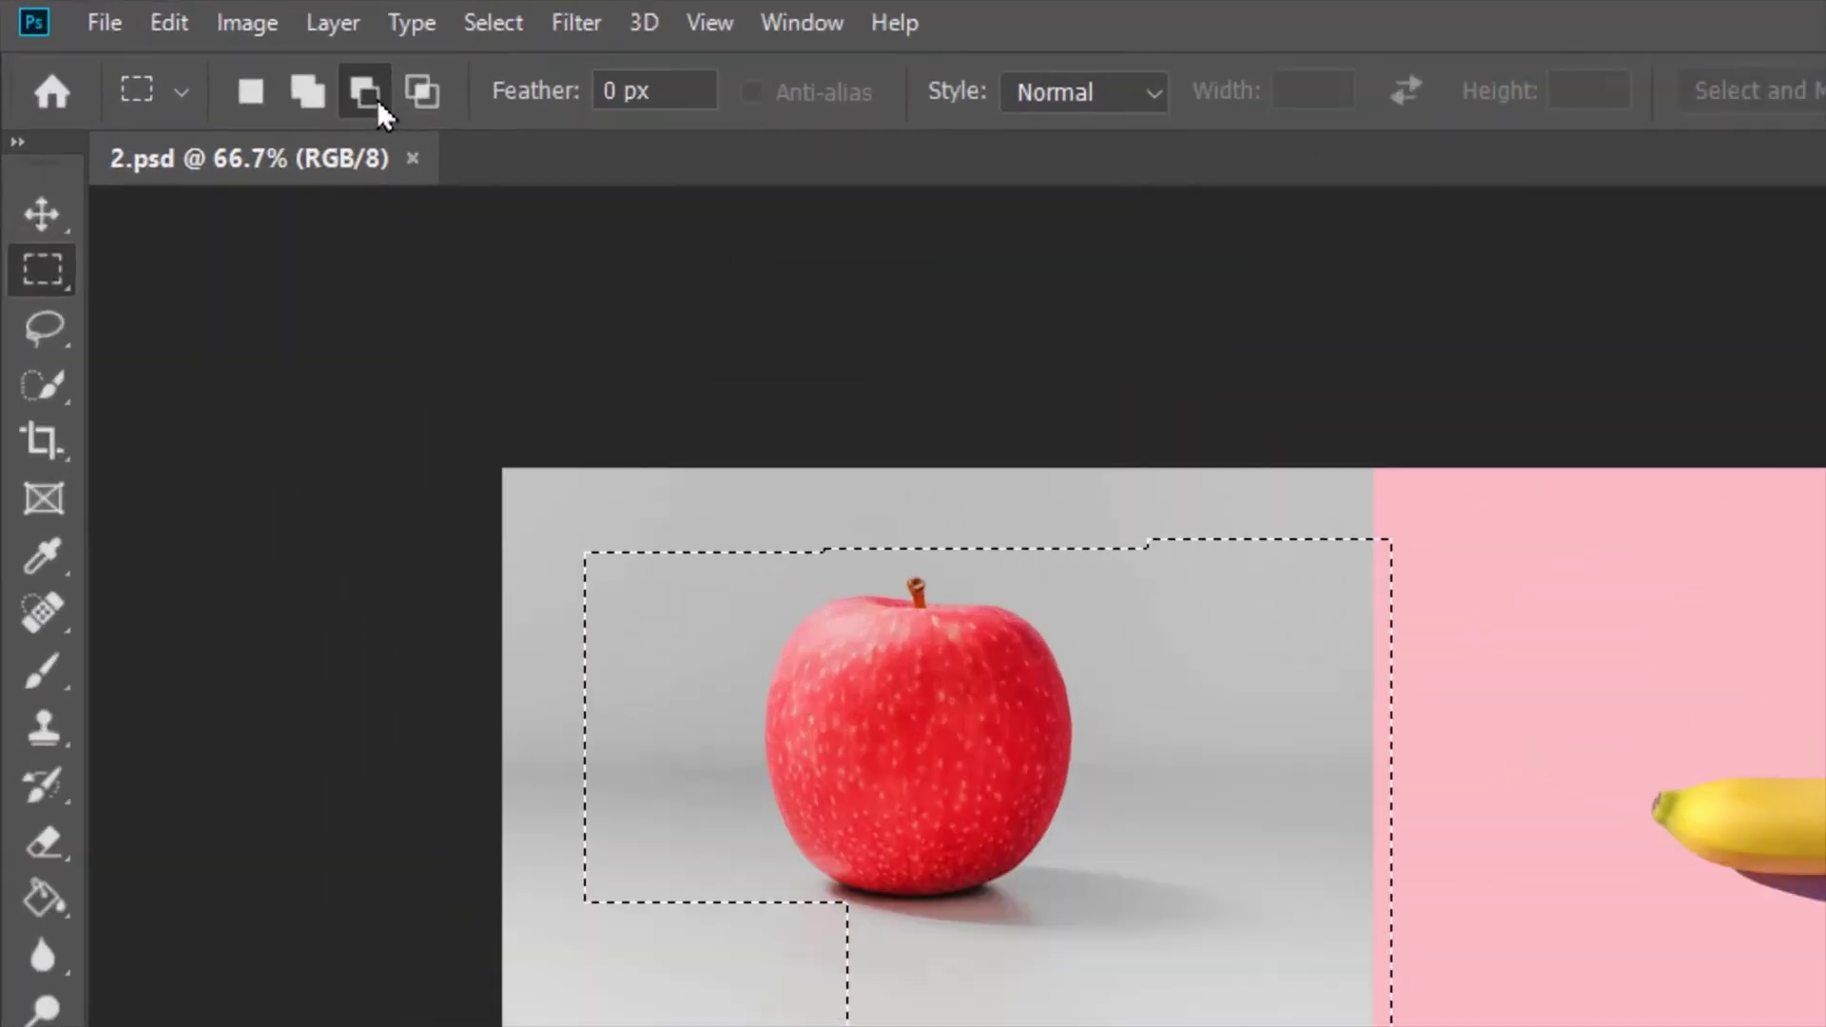
pyautogui.click(182, 45)
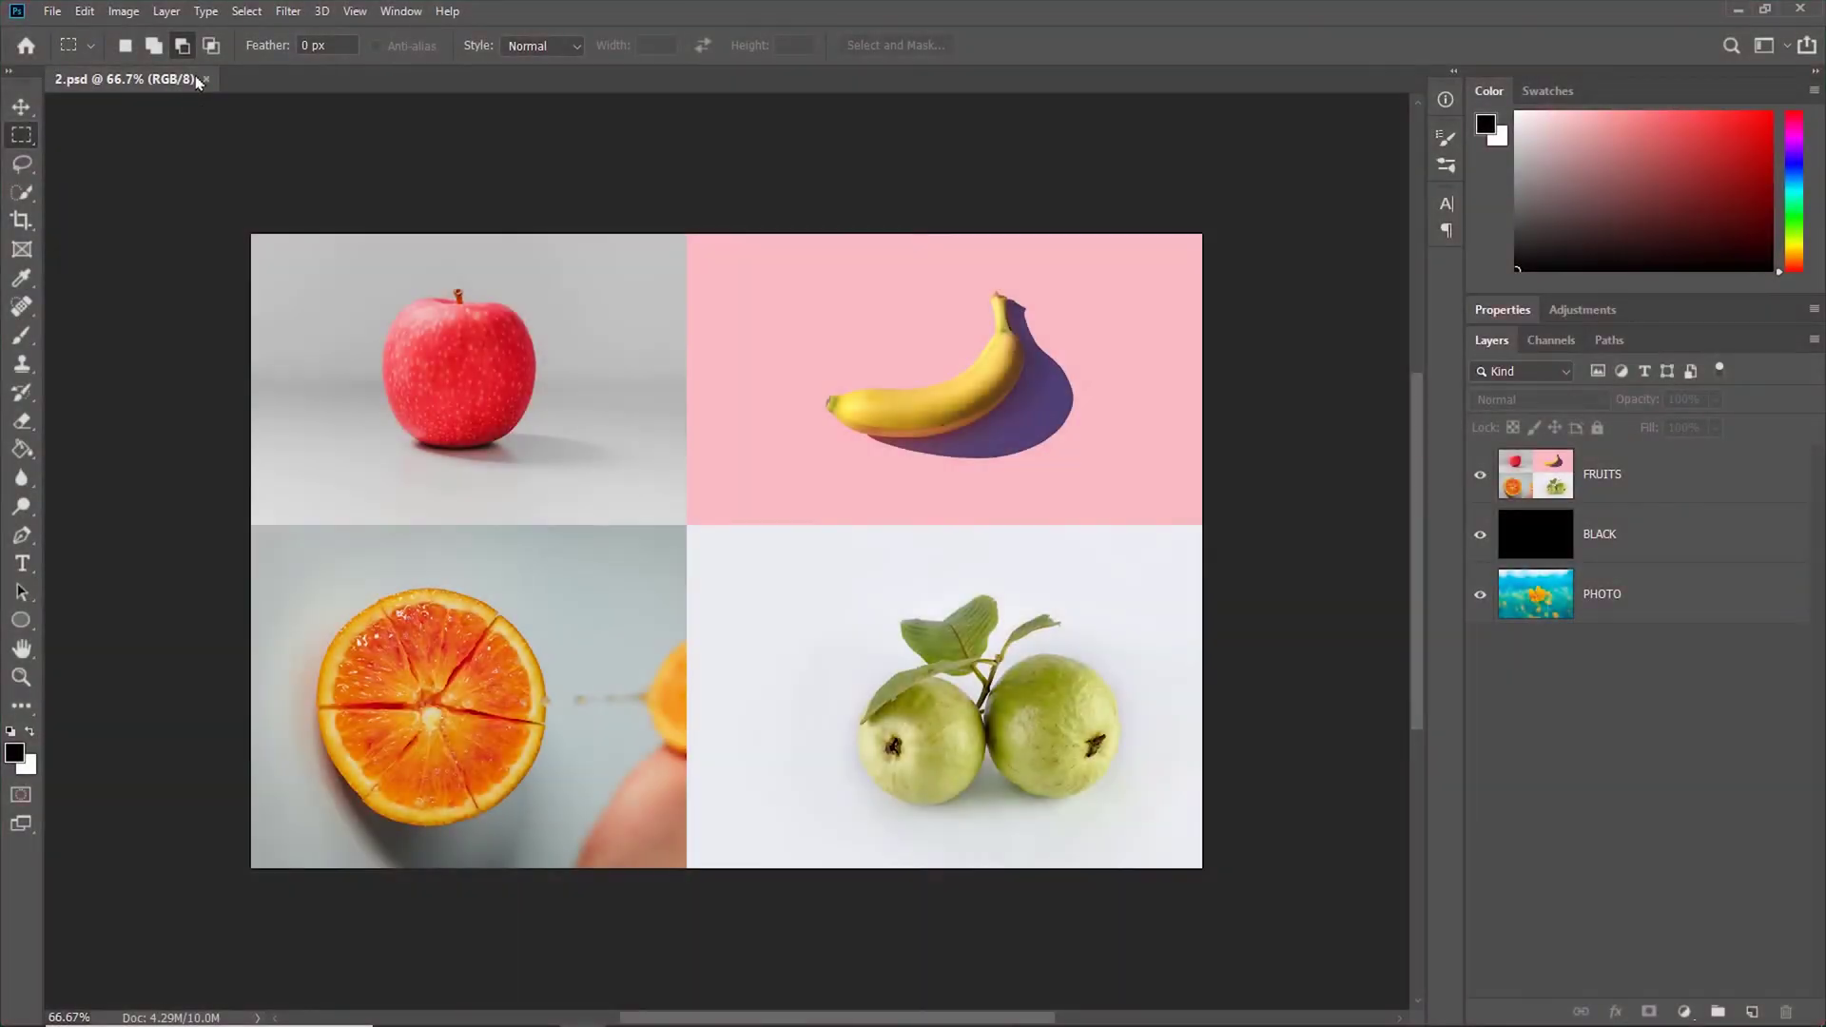
pyautogui.click(212, 43)
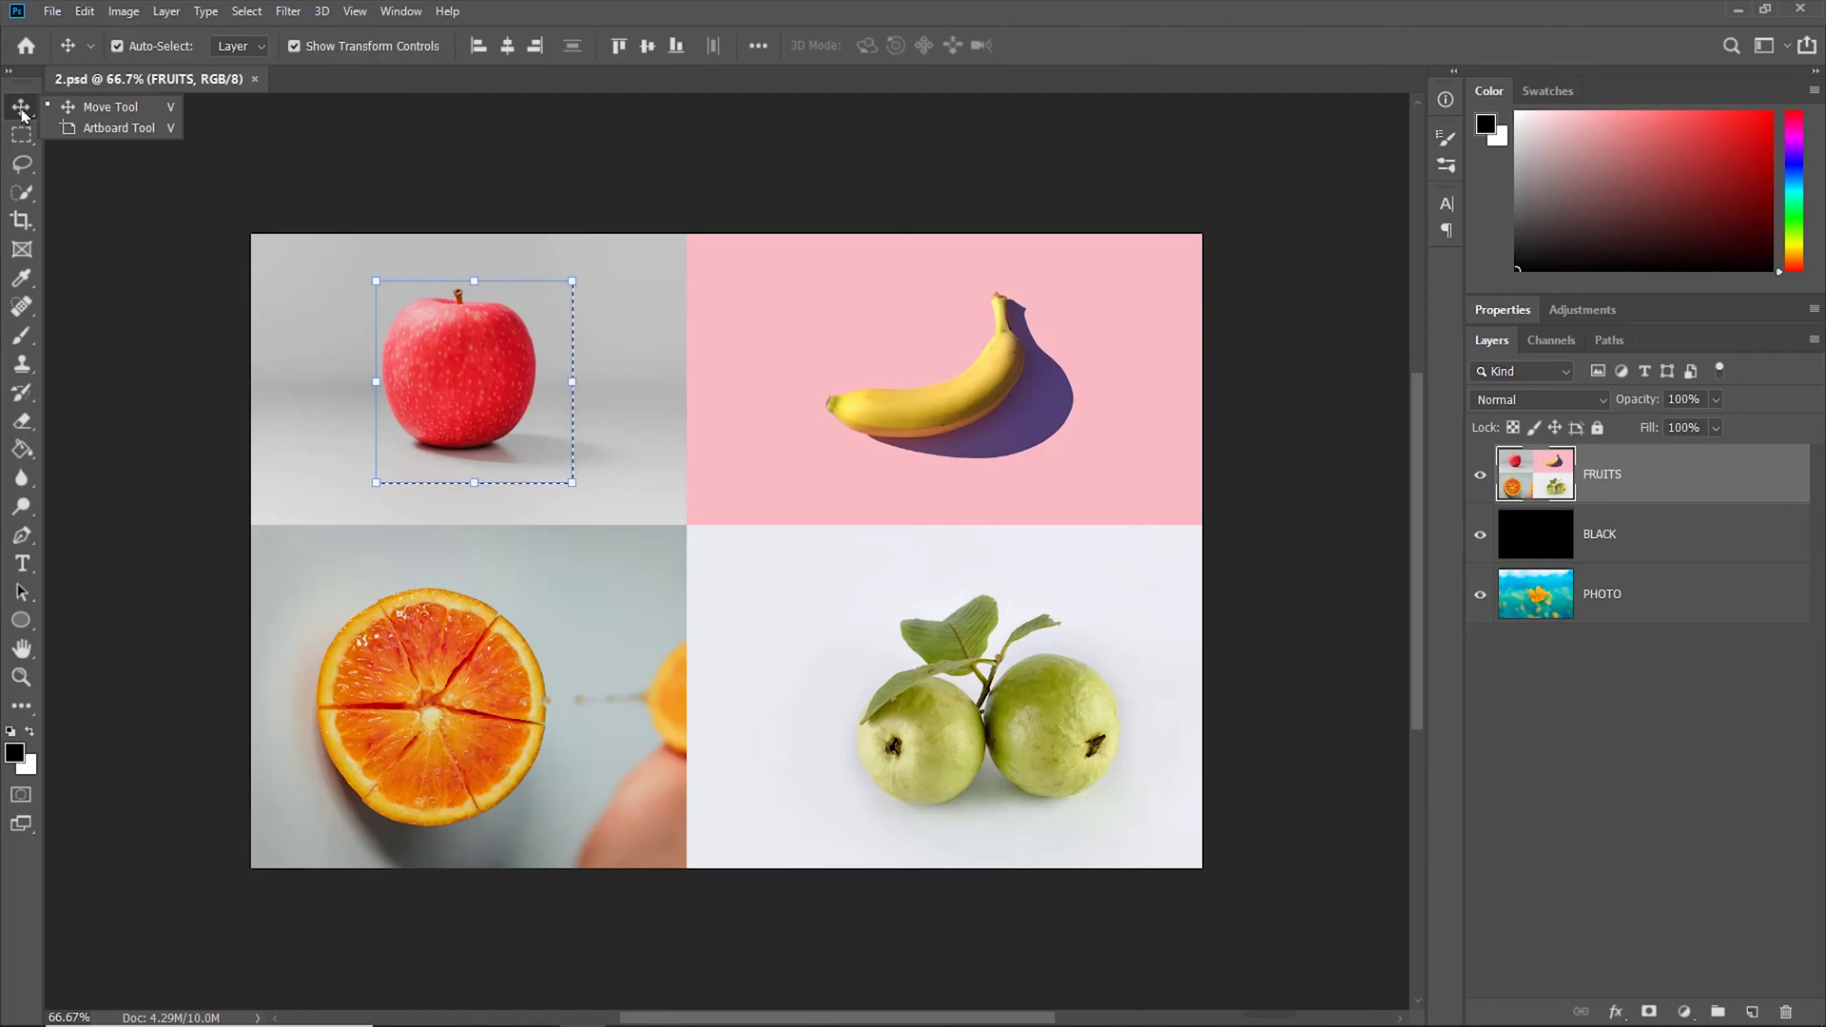
# Step: Move the selected apple area onto the banana, then return to the Rectangular Marquee Tool
pyautogui.click(101, 111)
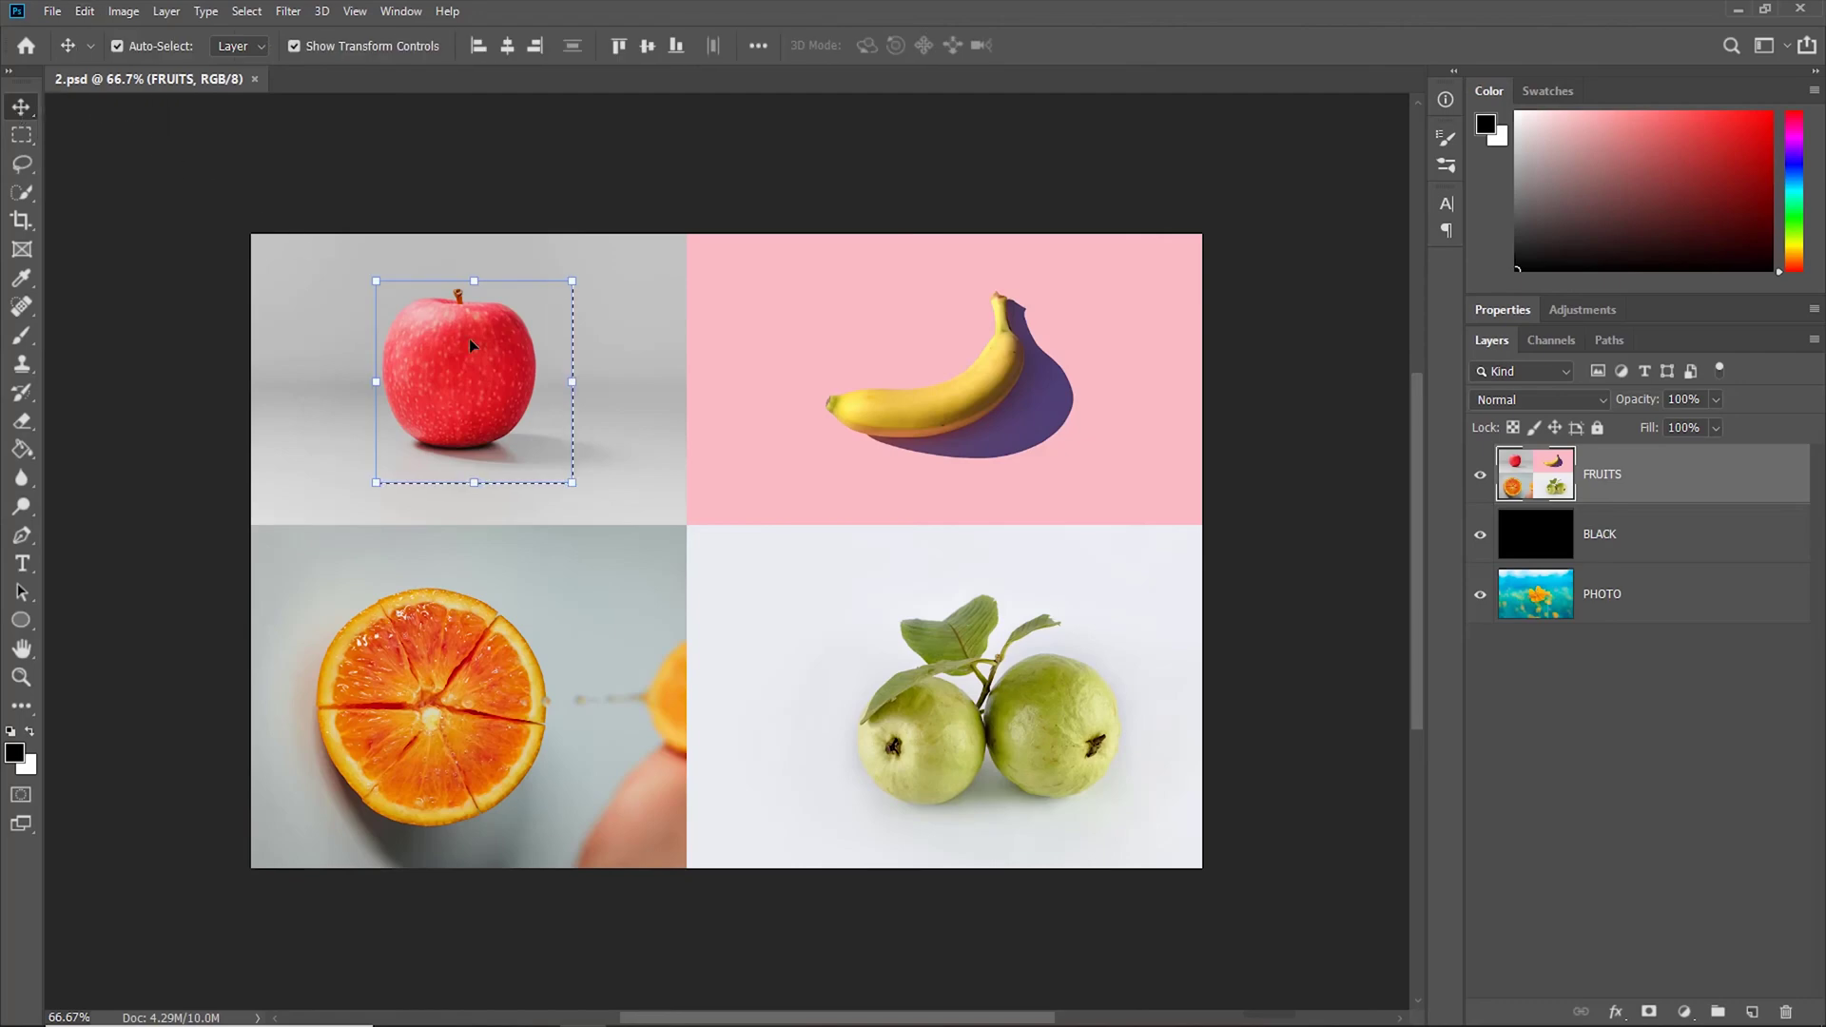
pyautogui.moveTo(470, 338)
pyautogui.mouseDown()
pyautogui.moveTo(550, 395)
pyautogui.moveTo(915, 393)
pyautogui.mouseUp()
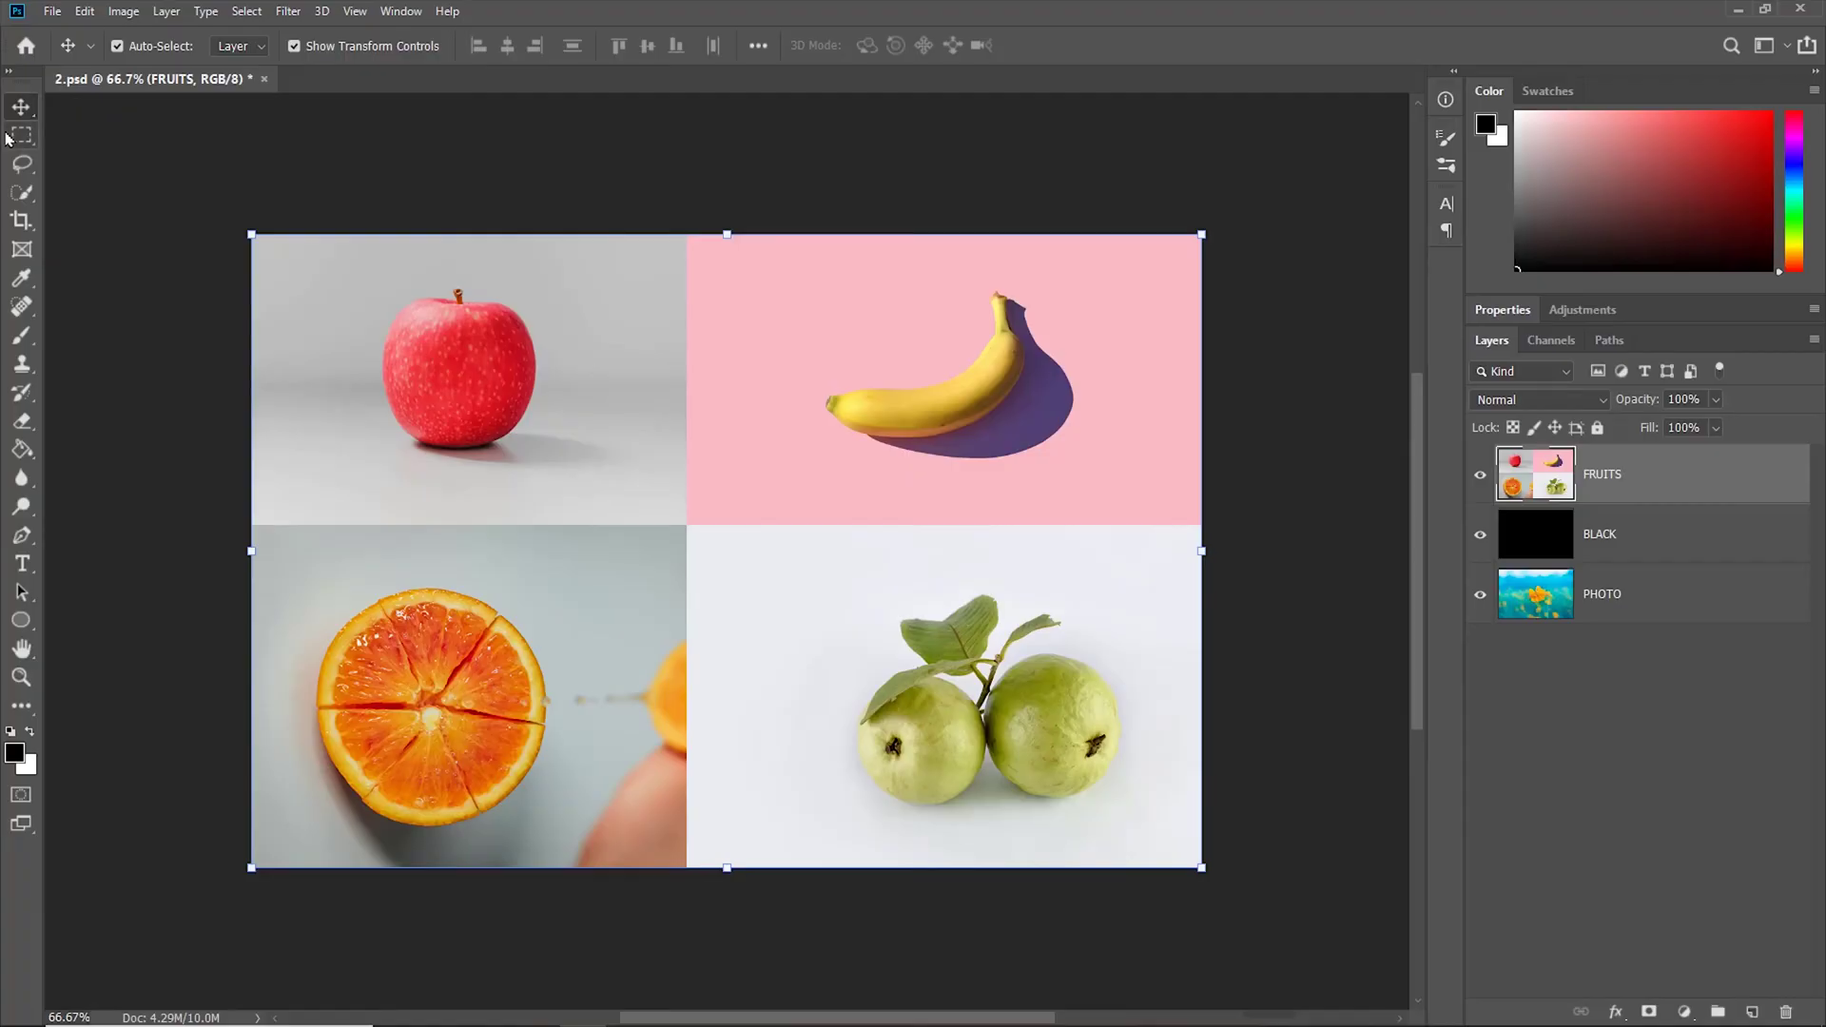
pyautogui.rightClick(9, 136)
pyautogui.click(76, 138)
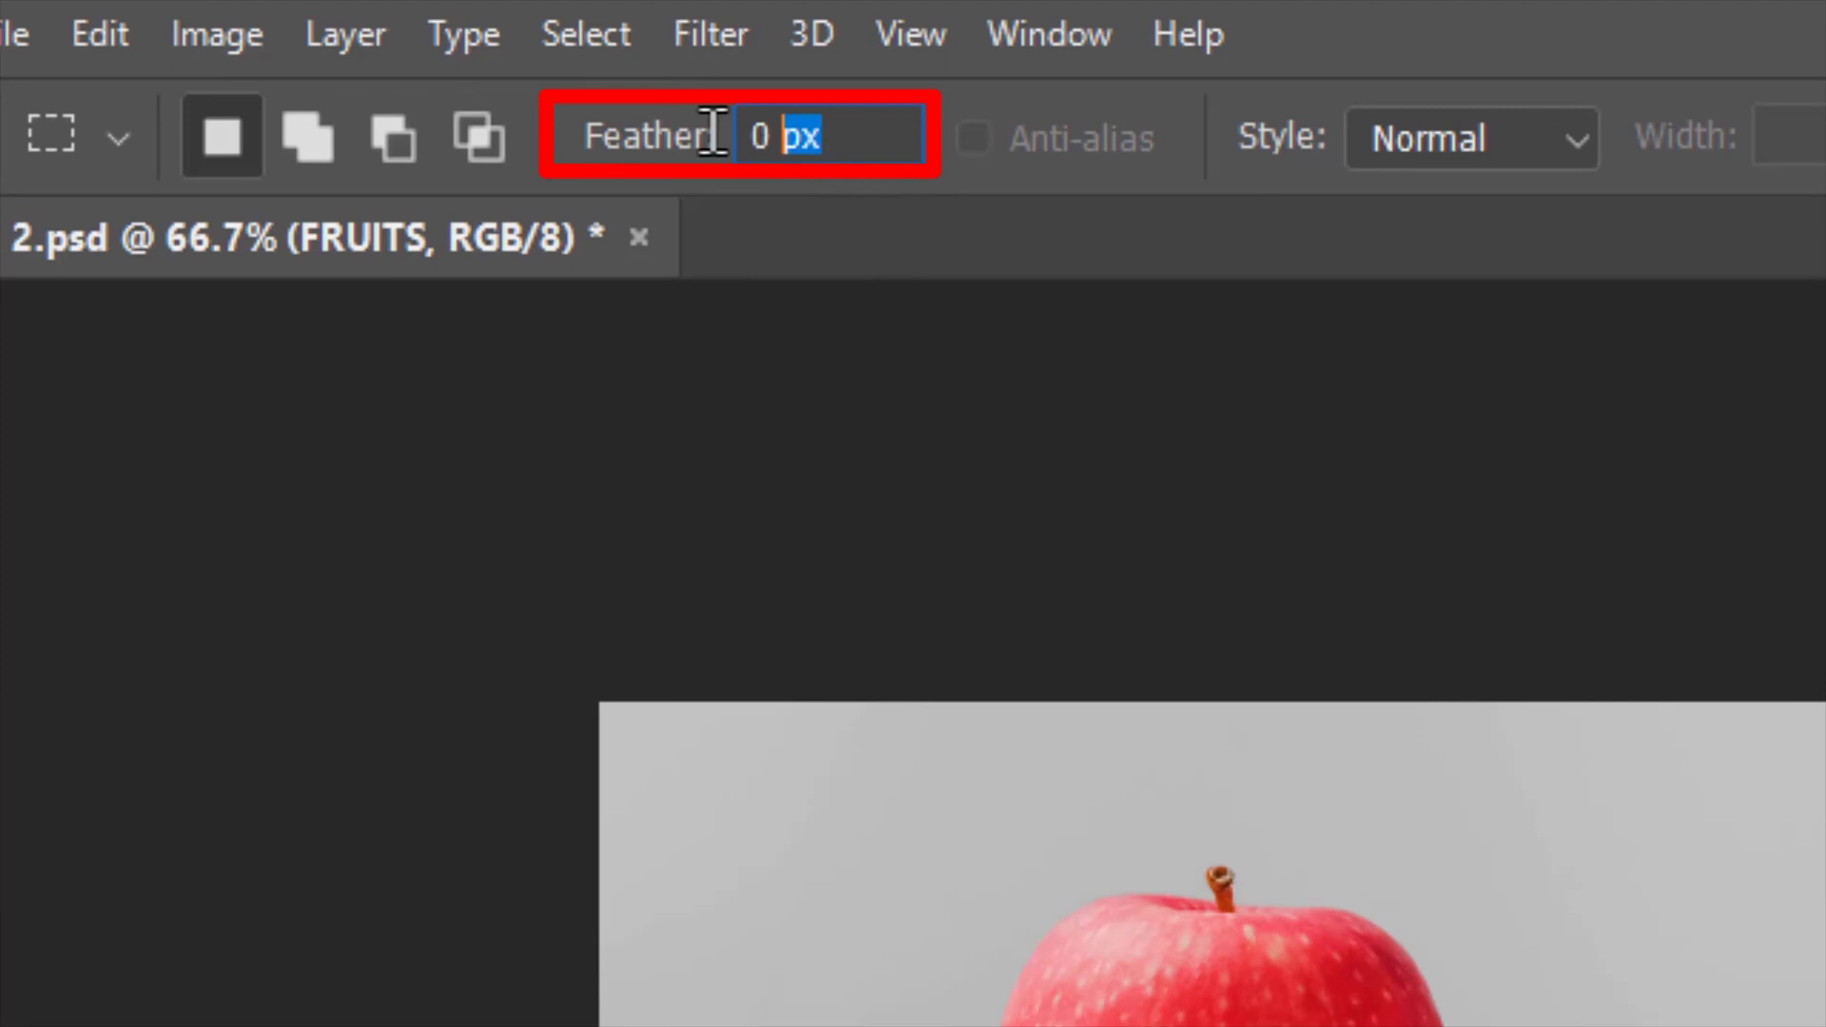
# Step: Set Feather to 30 px and move a soft-edged apple selection right across the grid
pyautogui.write('3')
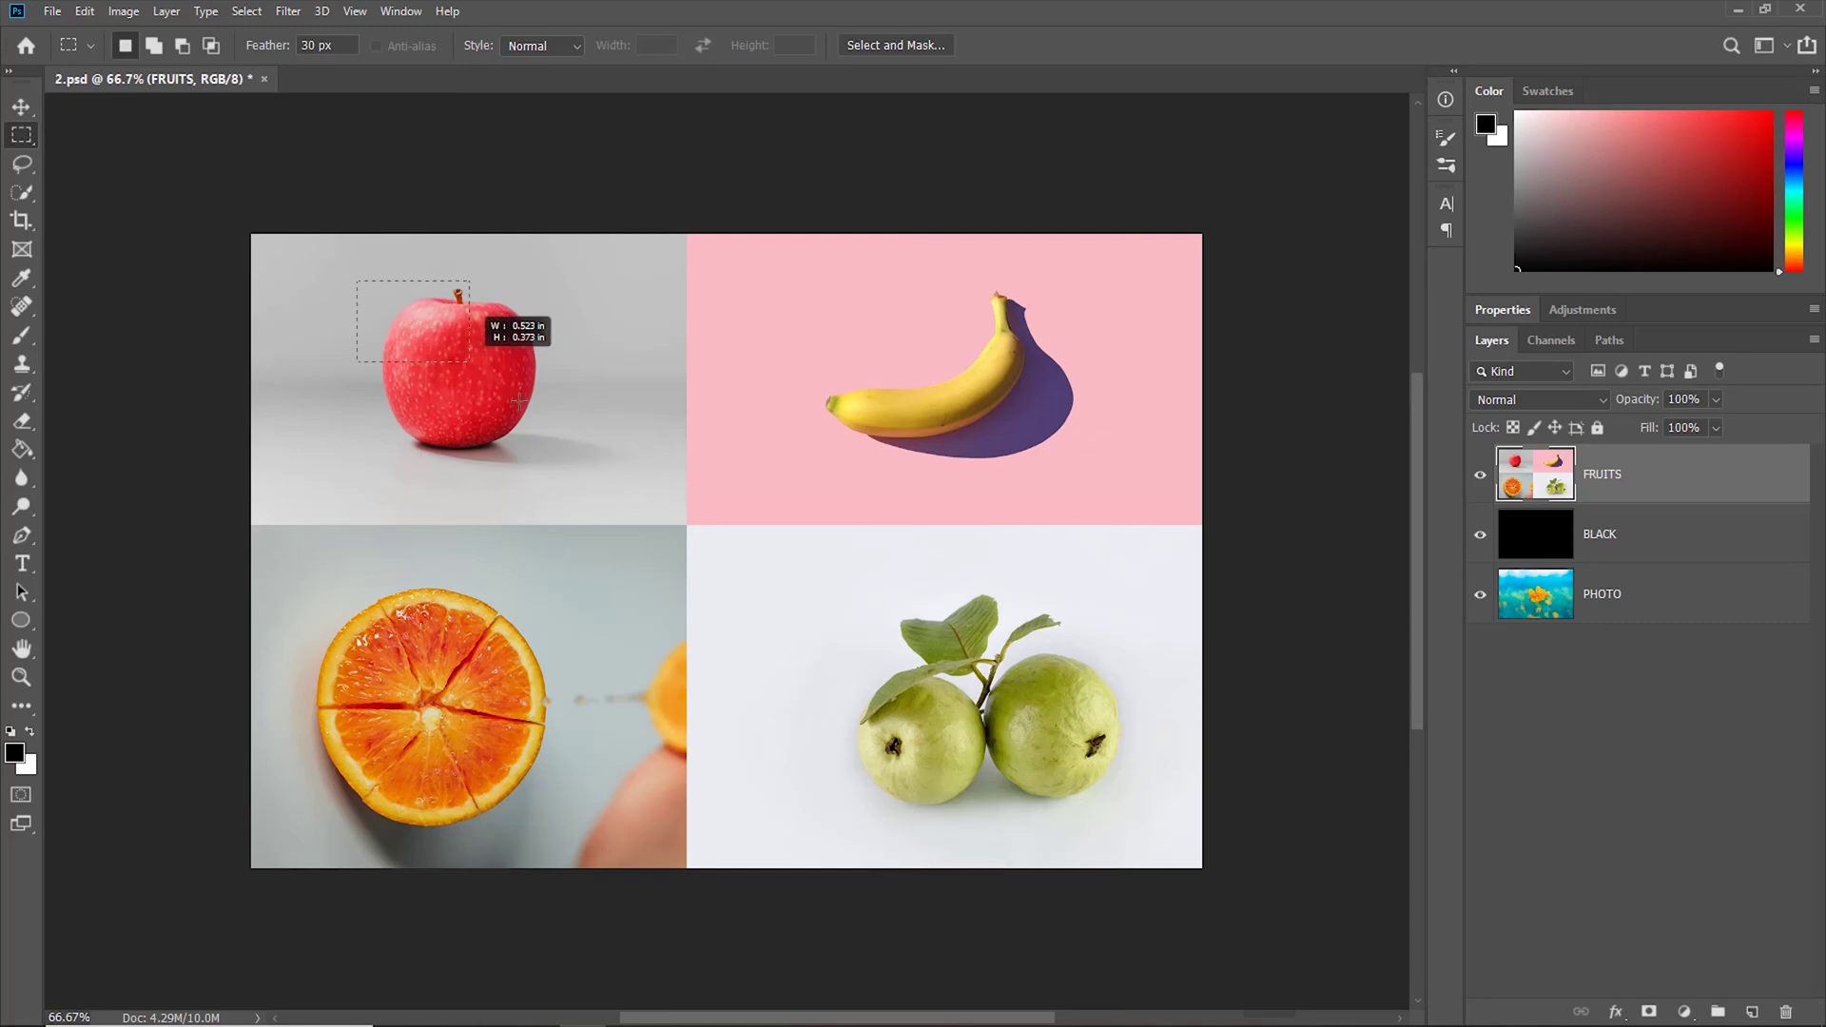
pyautogui.moveTo(518, 401); pyautogui.dragTo(582, 469)
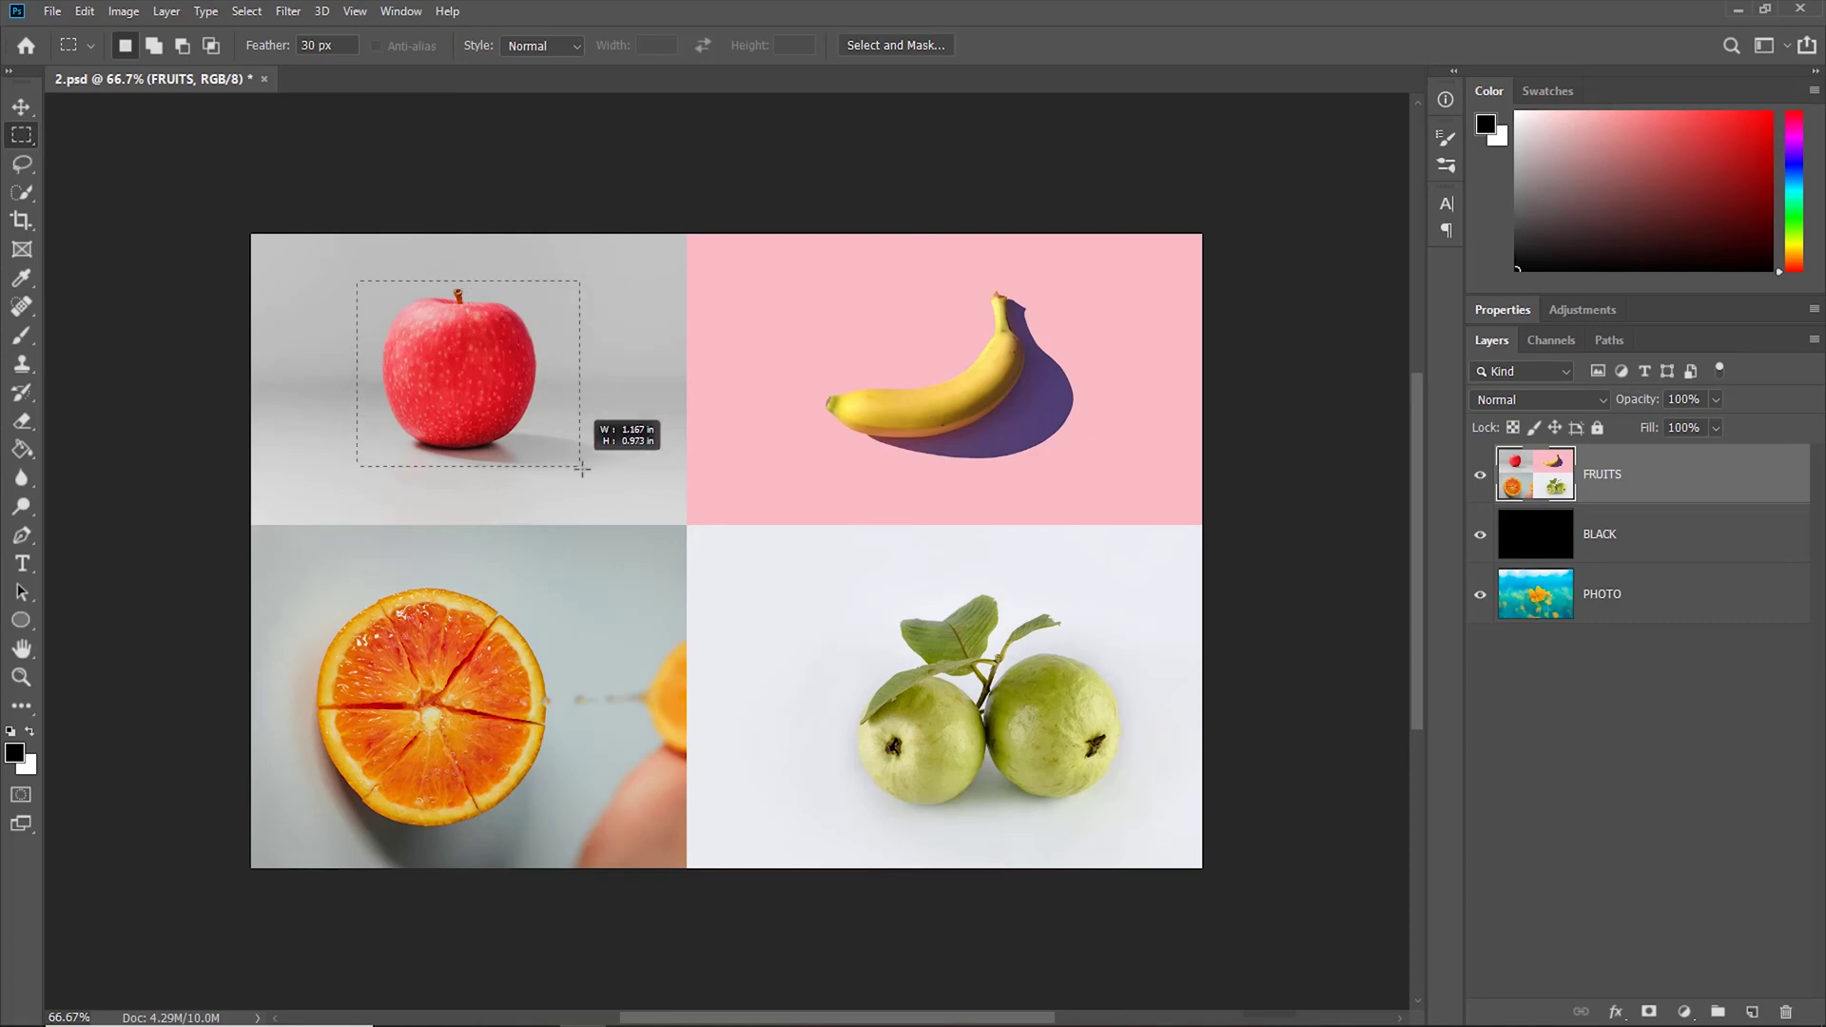
pyautogui.click(20, 104)
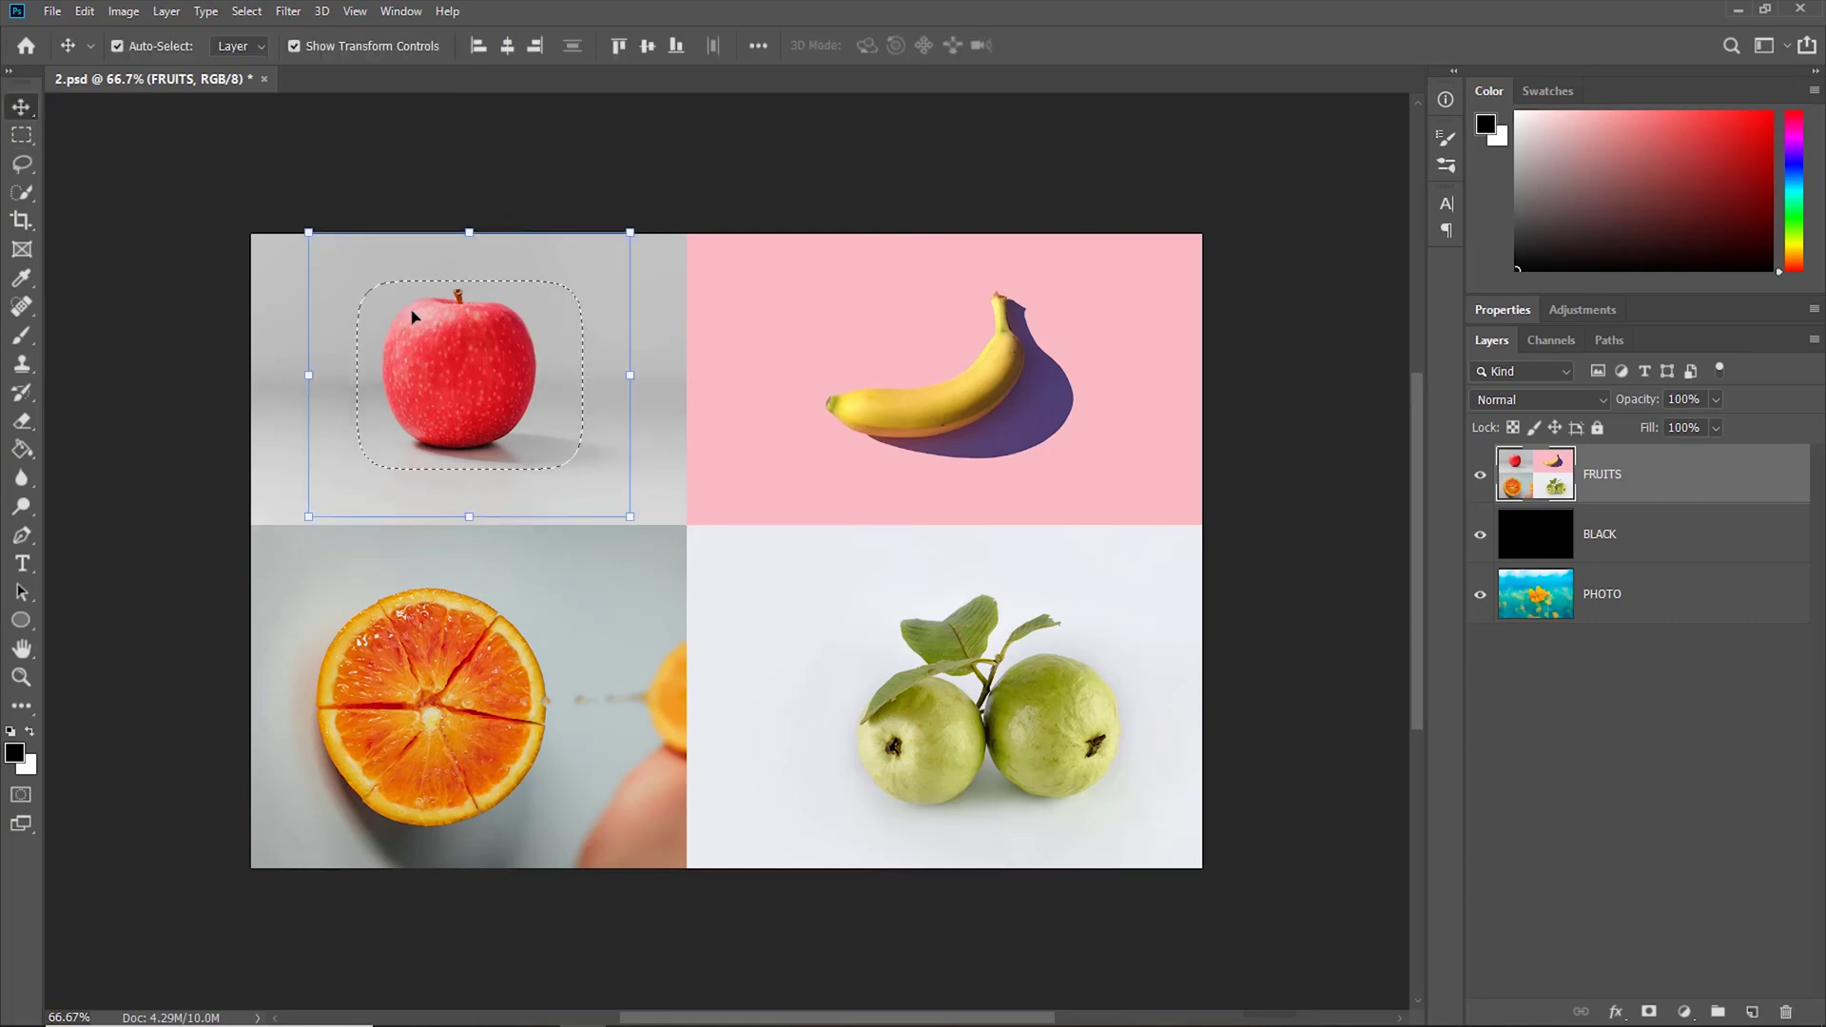
pyautogui.moveTo(439, 344); pyautogui.dragTo(928, 464)
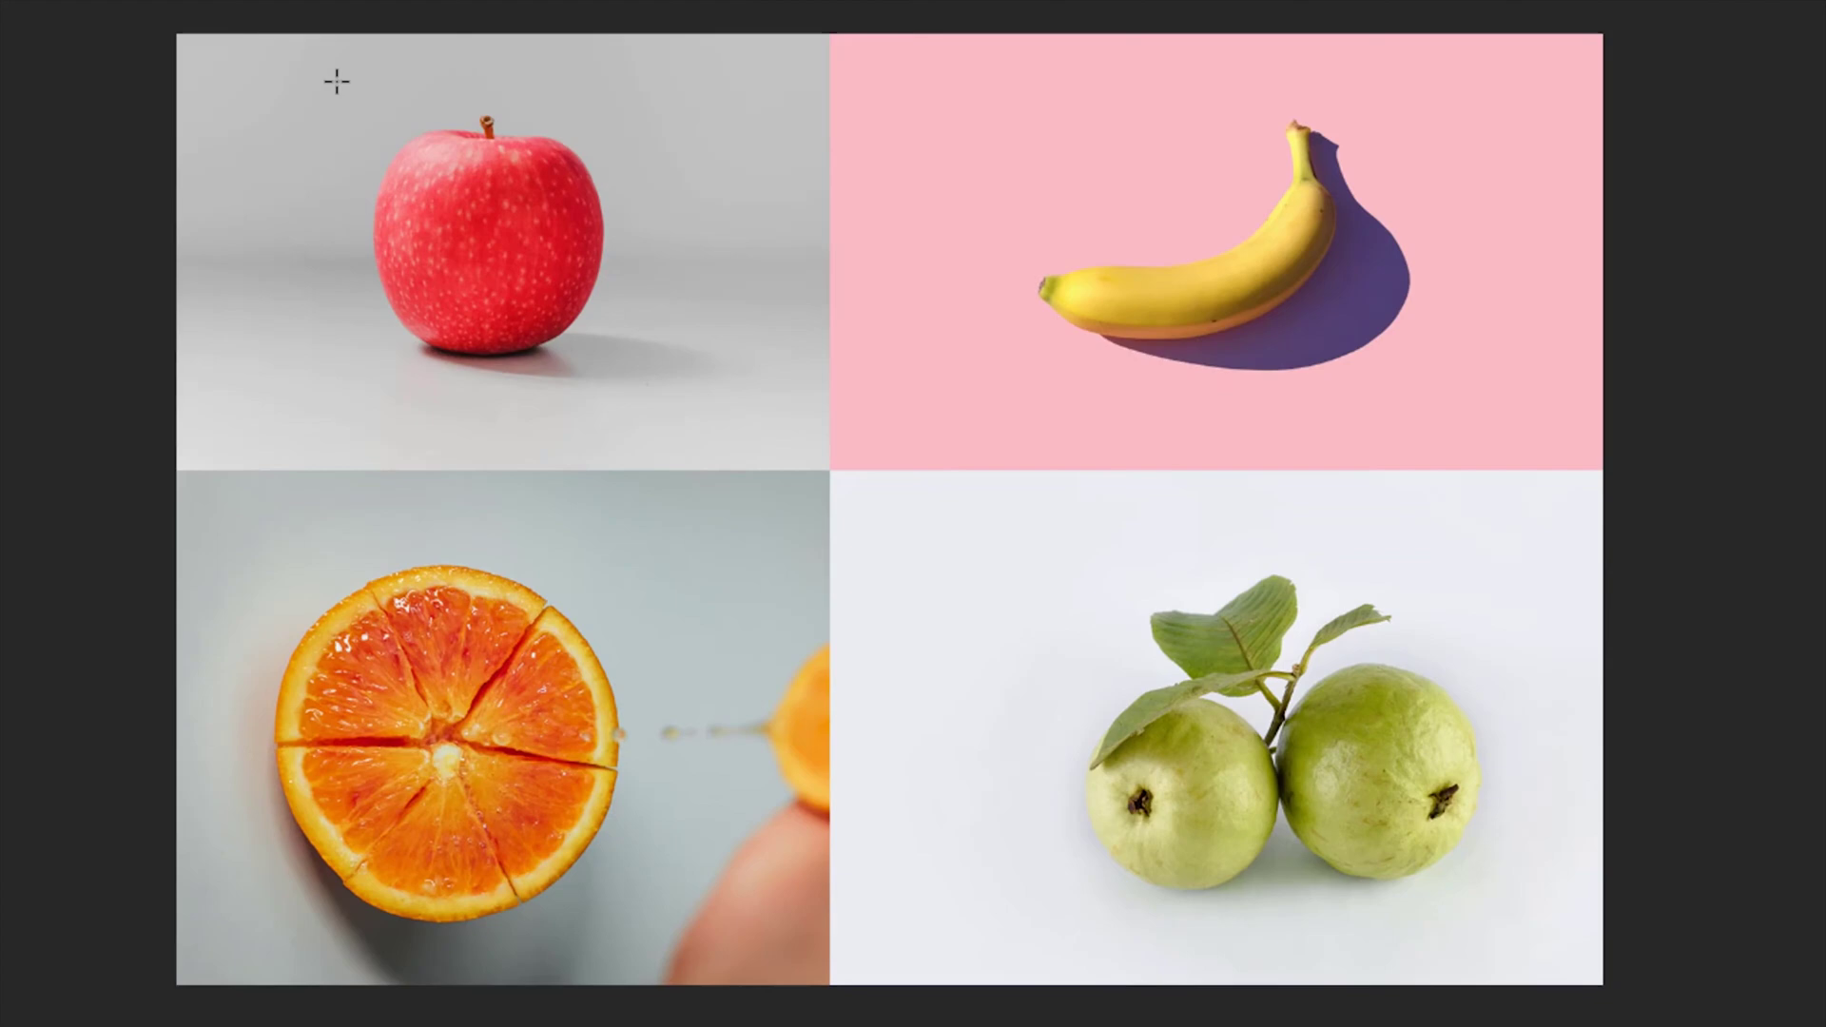
# Step: Draw free rectangles, then use Fixed Ratio to draw 1:2 selections over apple/orange and banana/guavas
pyautogui.moveTo(335, 79); pyautogui.dragTo(583, 455)
pyautogui.moveTo(711, 146); pyautogui.dragTo(941, 405)
pyautogui.moveTo(1115, 159); pyautogui.dragTo(1438, 621)
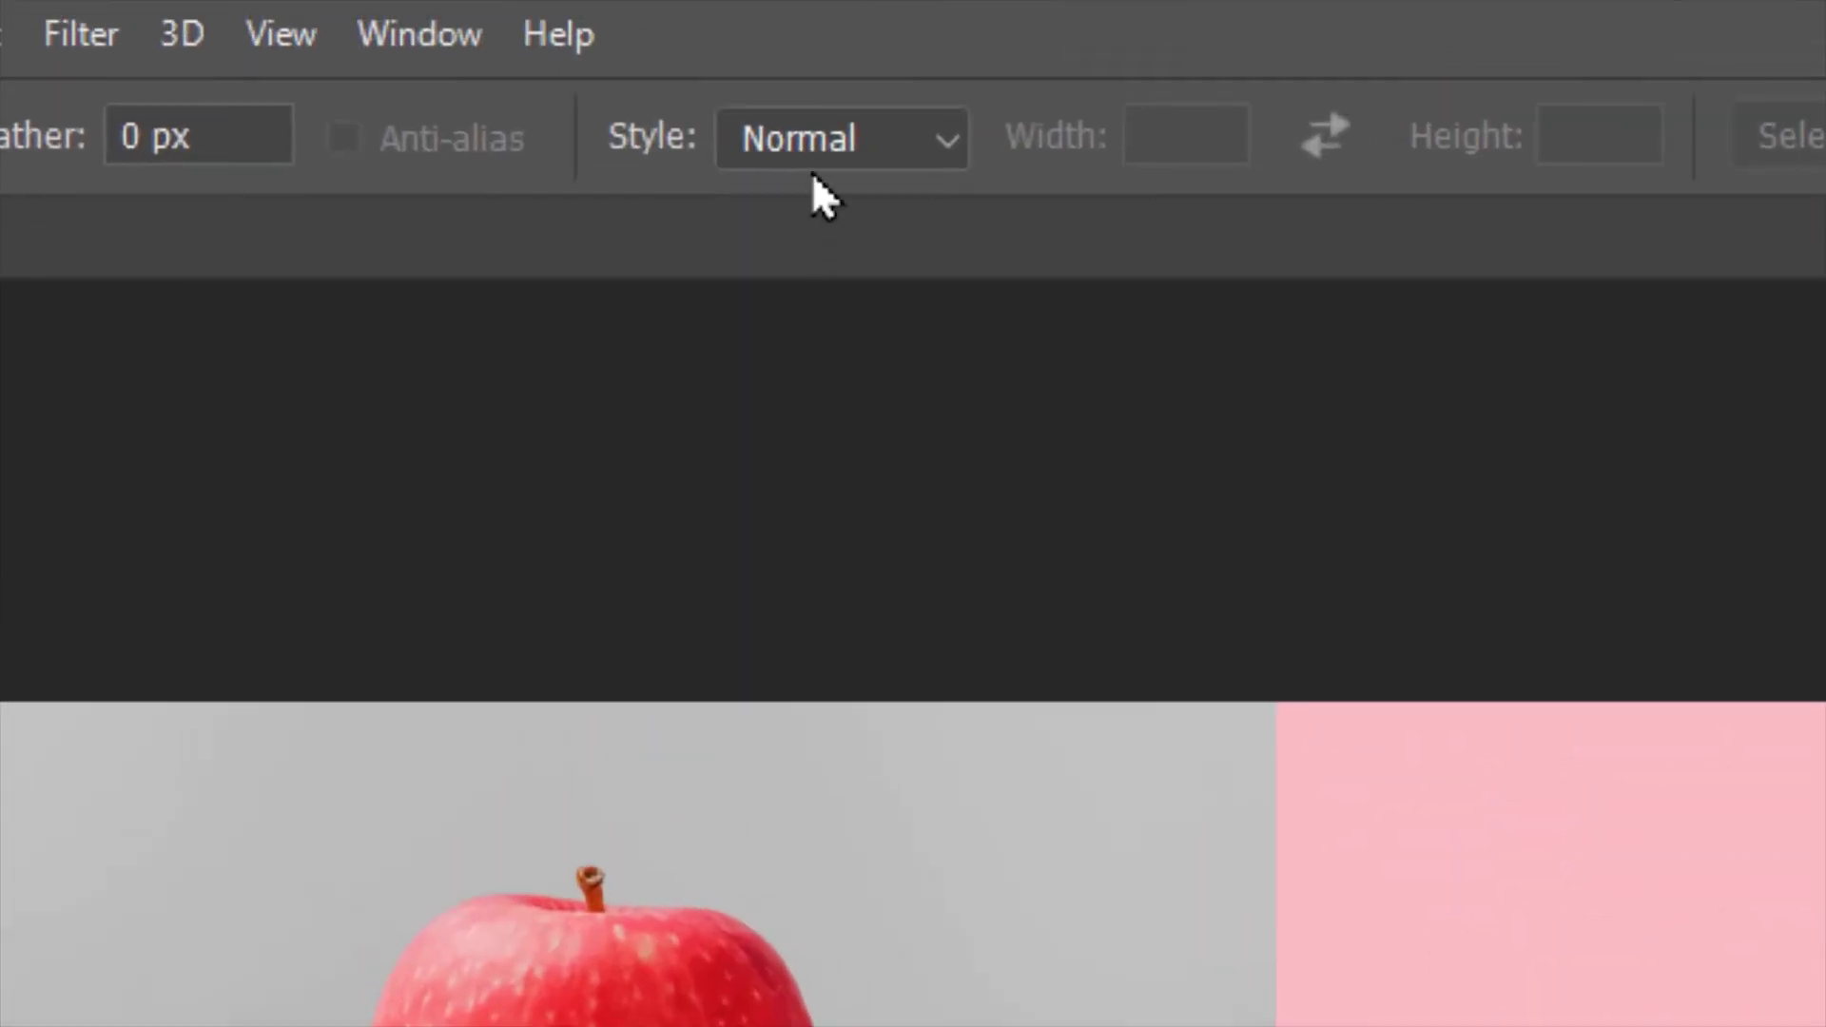
pyautogui.click(812, 140)
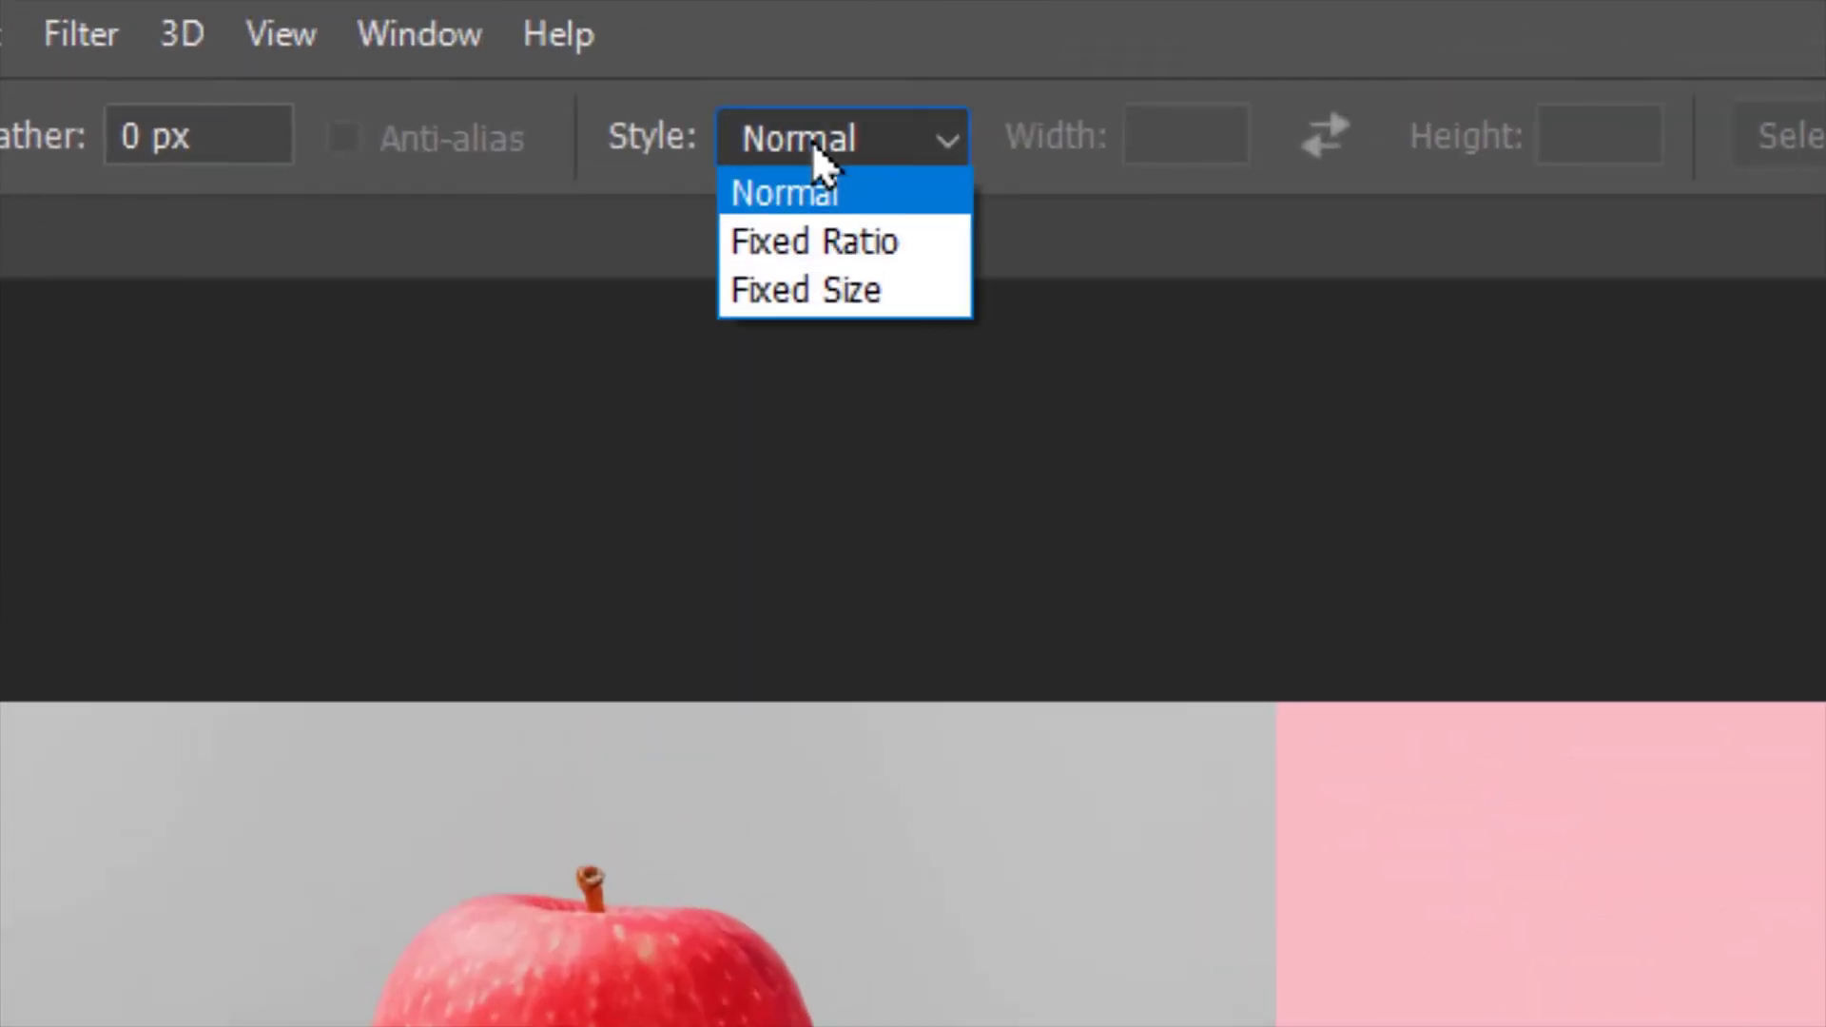
pyautogui.click(780, 242)
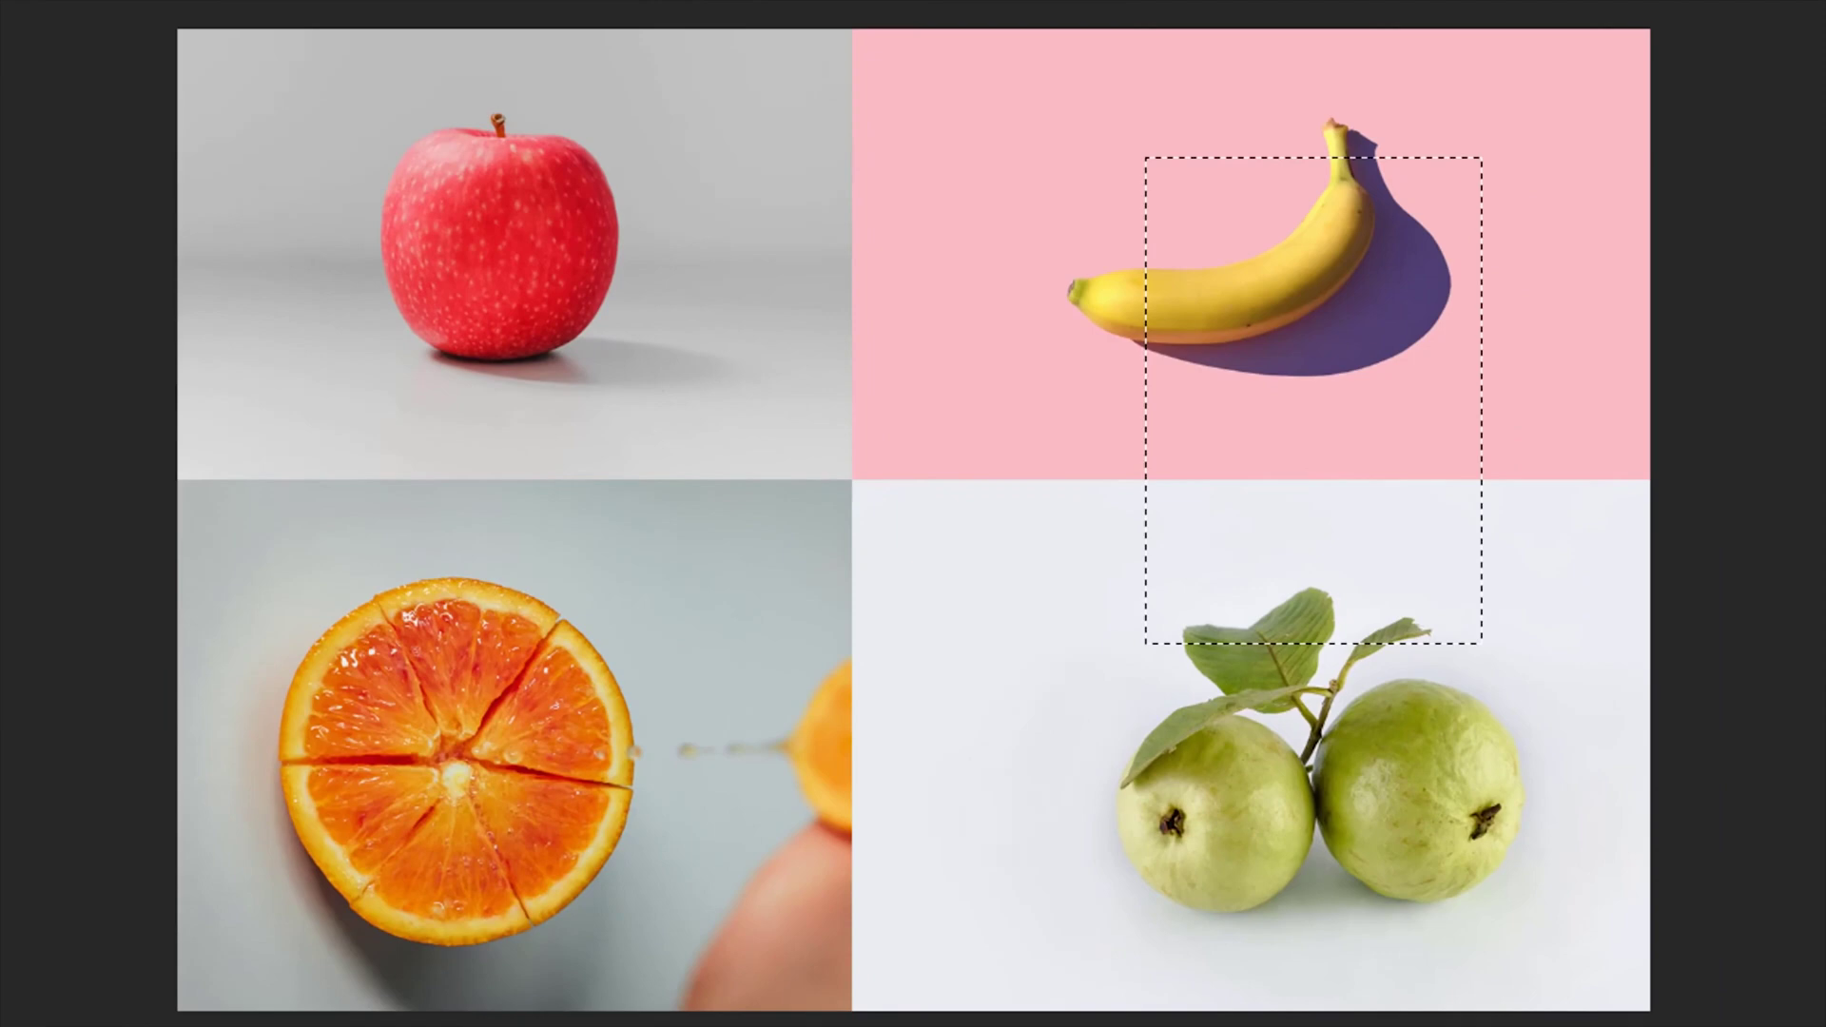
pyautogui.moveTo(436, 126); pyautogui.dragTo(823, 833)
pyautogui.moveTo(908, 149); pyautogui.dragTo(1310, 951)
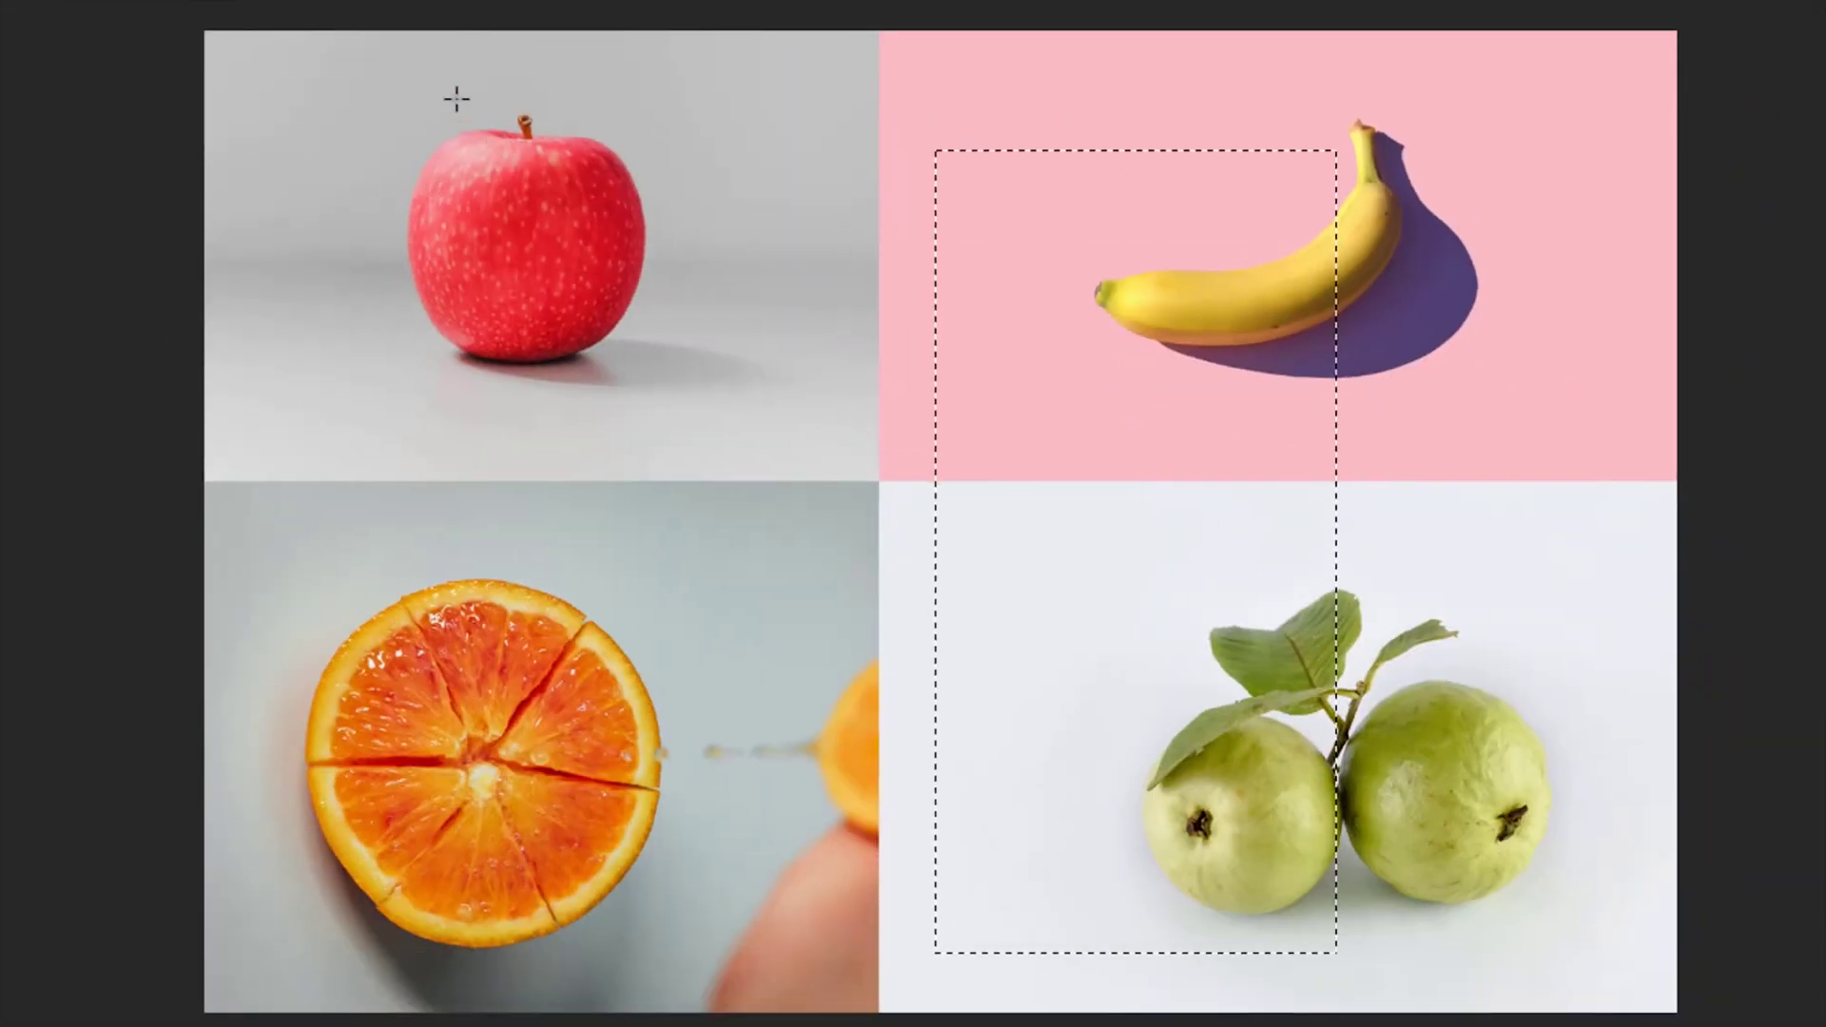
pyautogui.moveTo(455, 97); pyautogui.dragTo(825, 833)
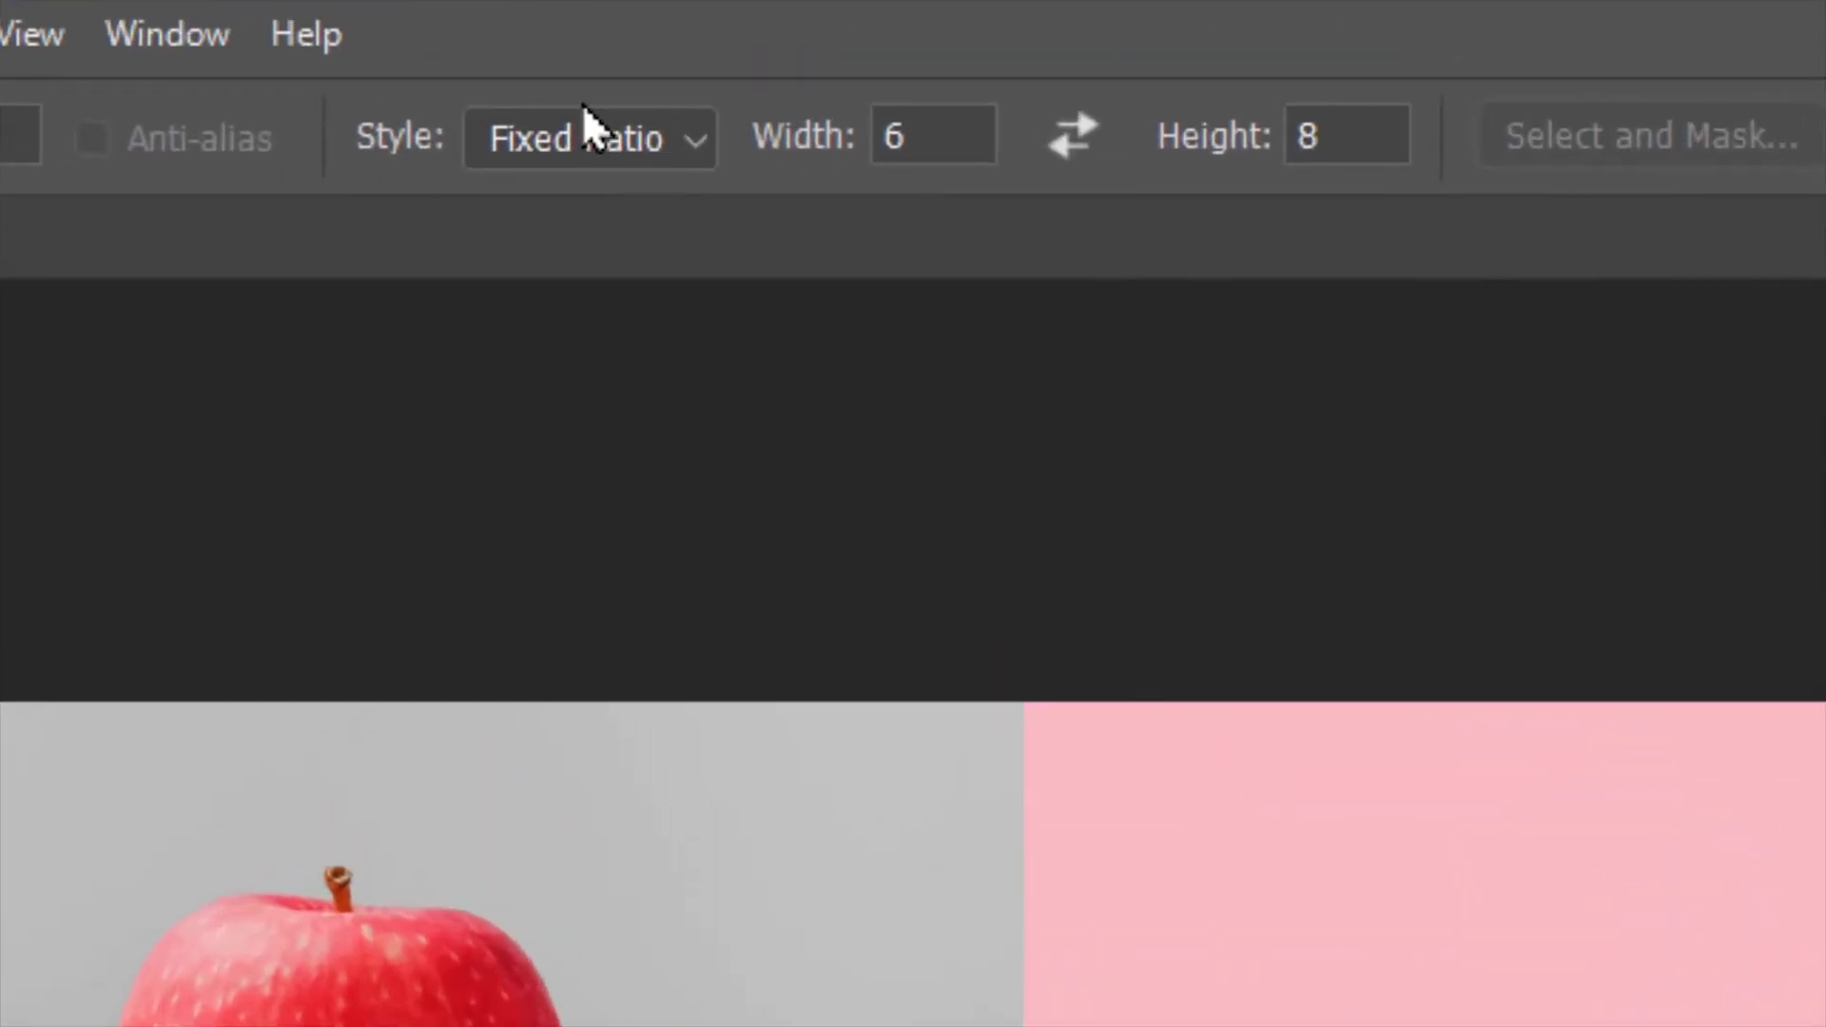
# Step: Switch the style to Fixed Size and place a 500 px square selection near the apple
pyautogui.click(586, 138)
pyautogui.click(586, 285)
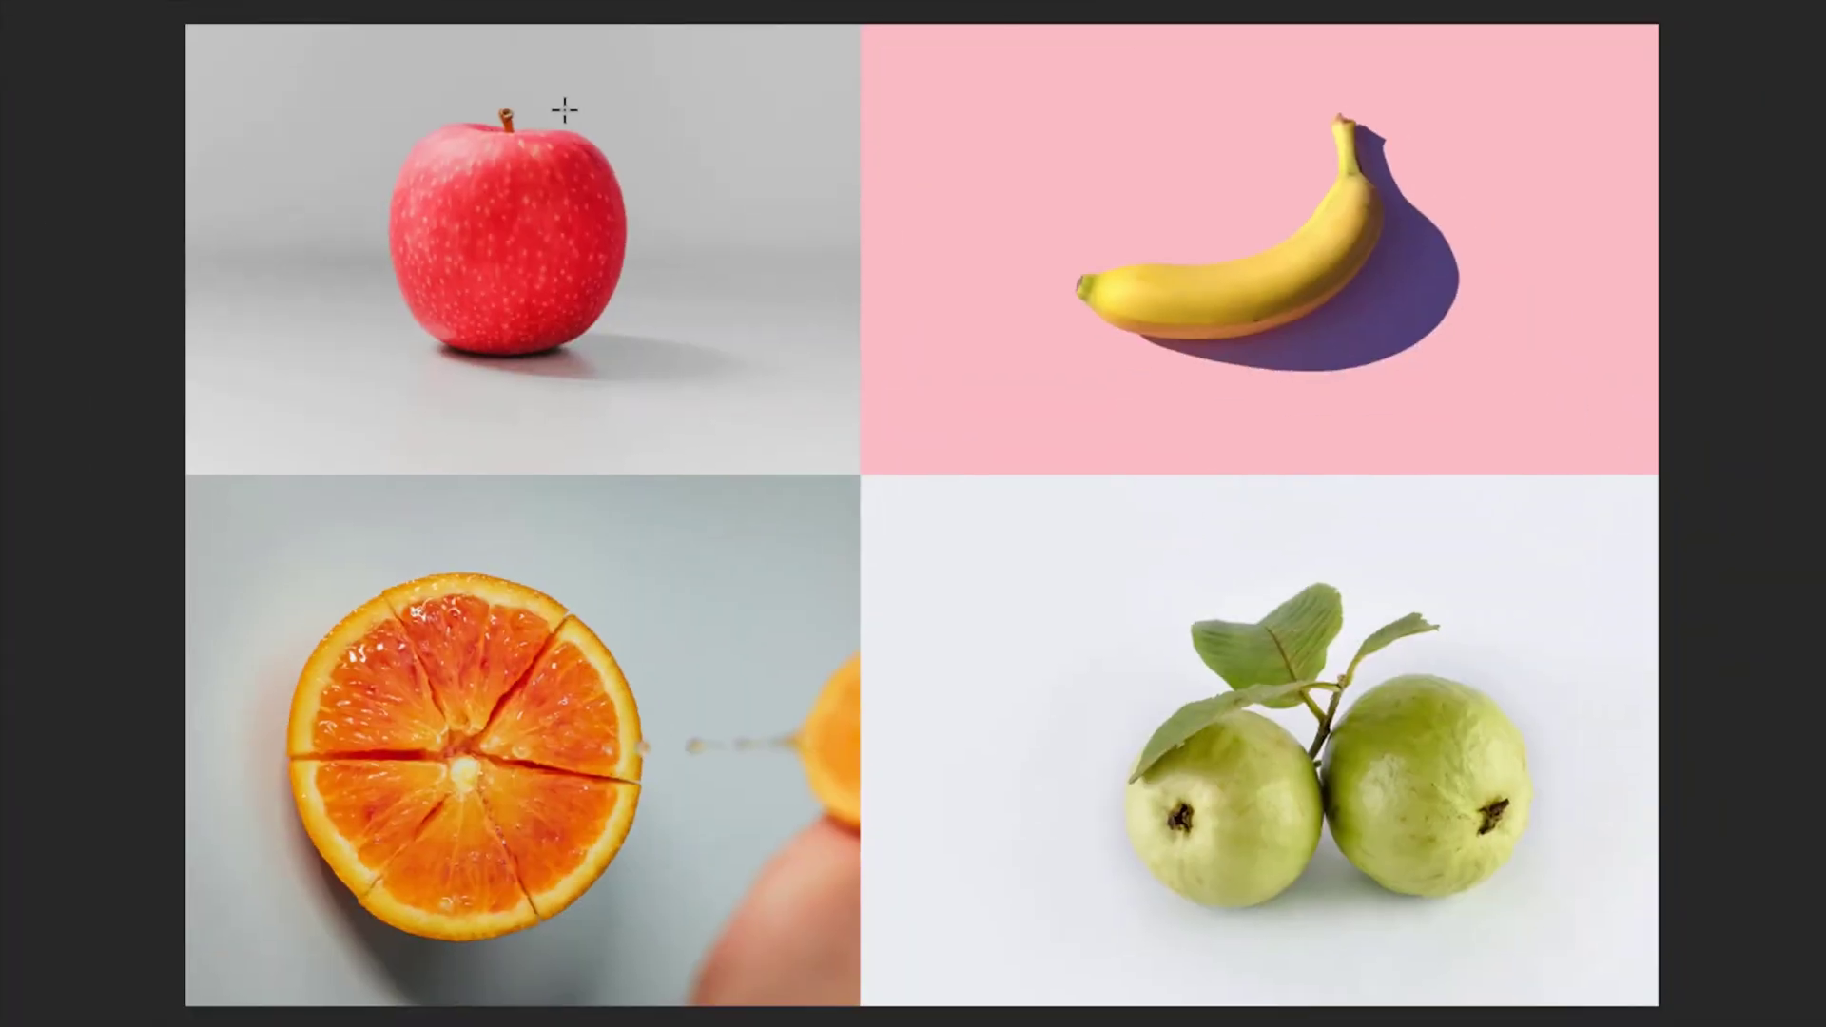
pyautogui.moveTo(562, 110); pyautogui.dragTo(688, 284)
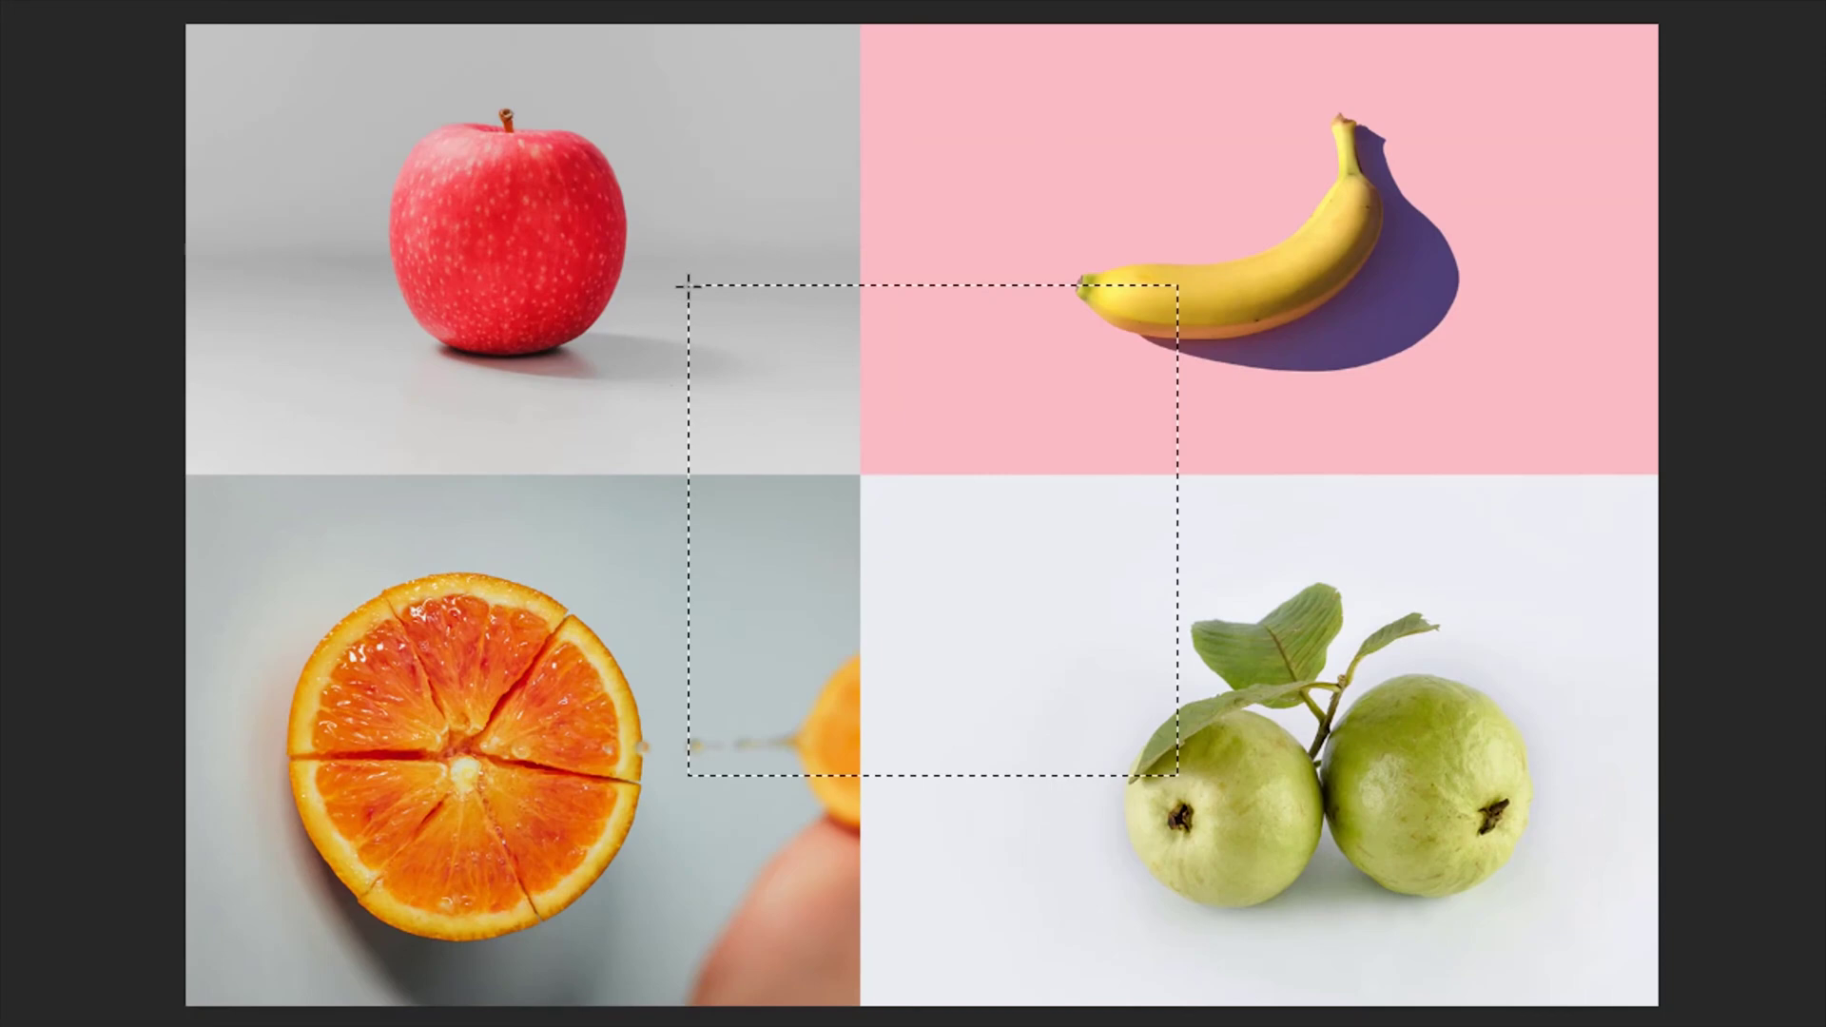
pyautogui.click(351, 142)
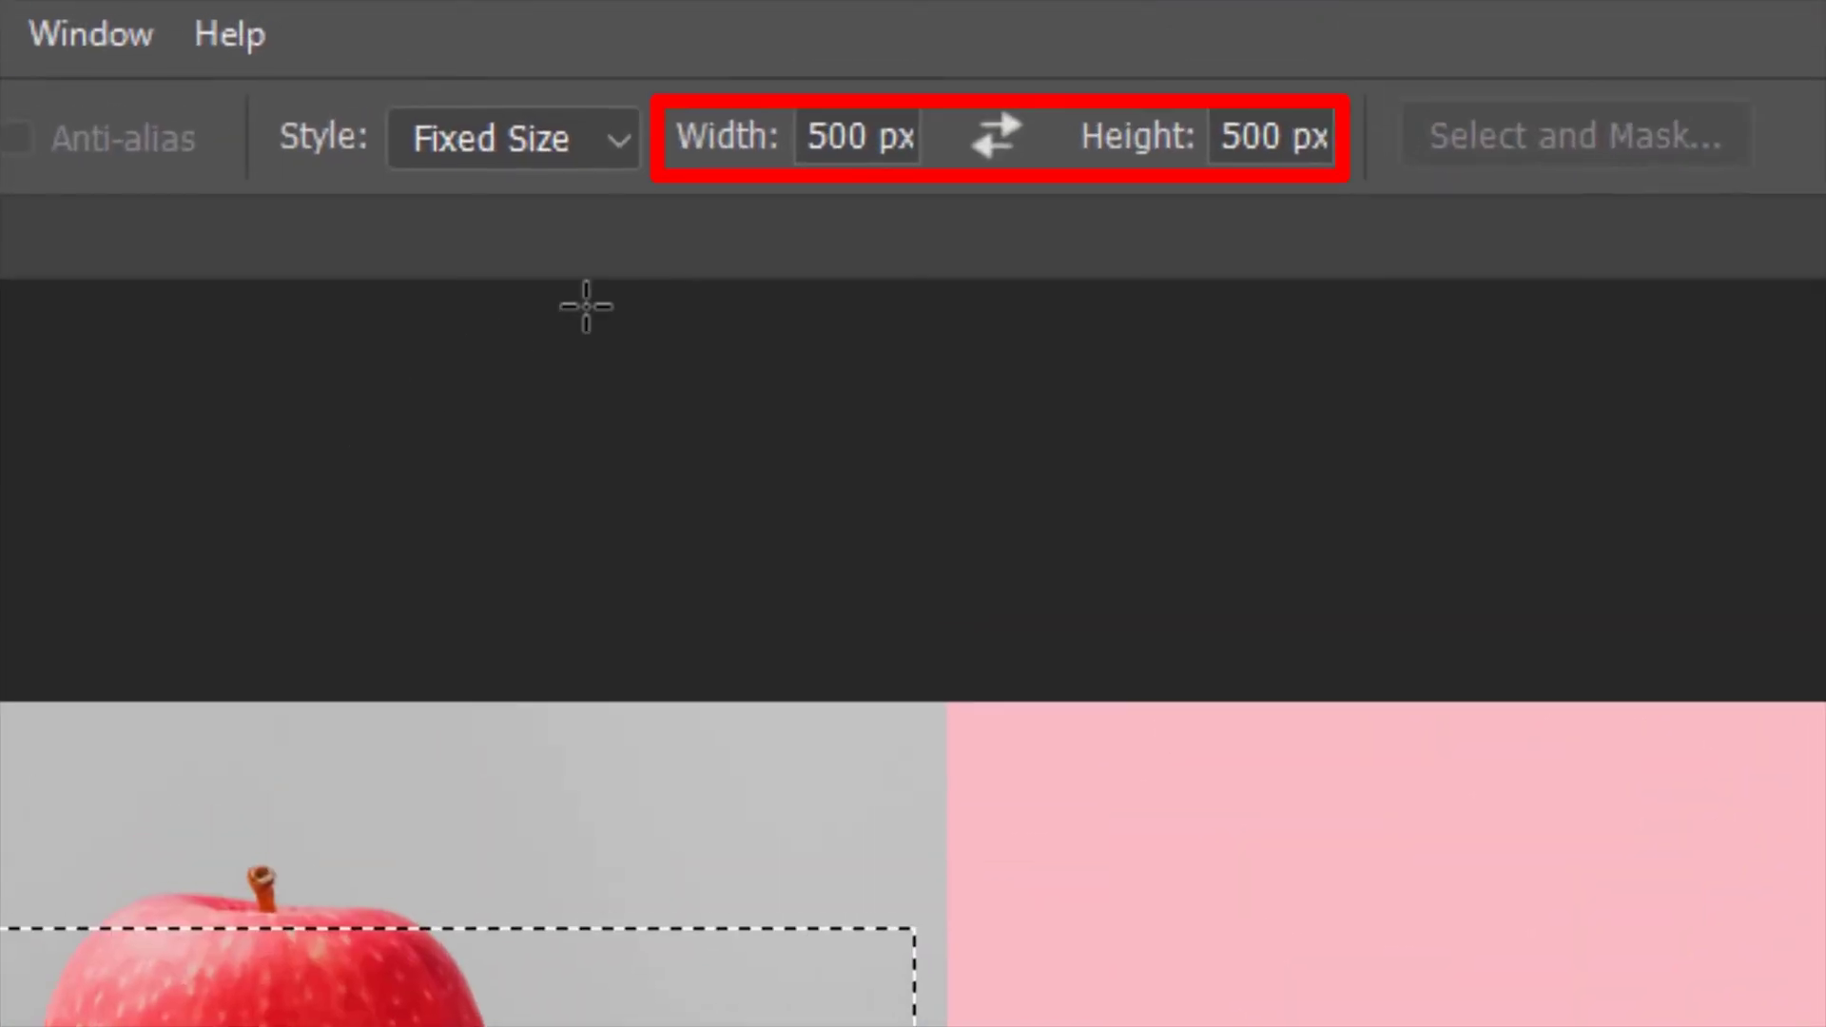
# Step: Set the fixed size to 100 px wide by 200 px tall and place selections beside the fruit
pyautogui.click(876, 134)
pyautogui.write('100')
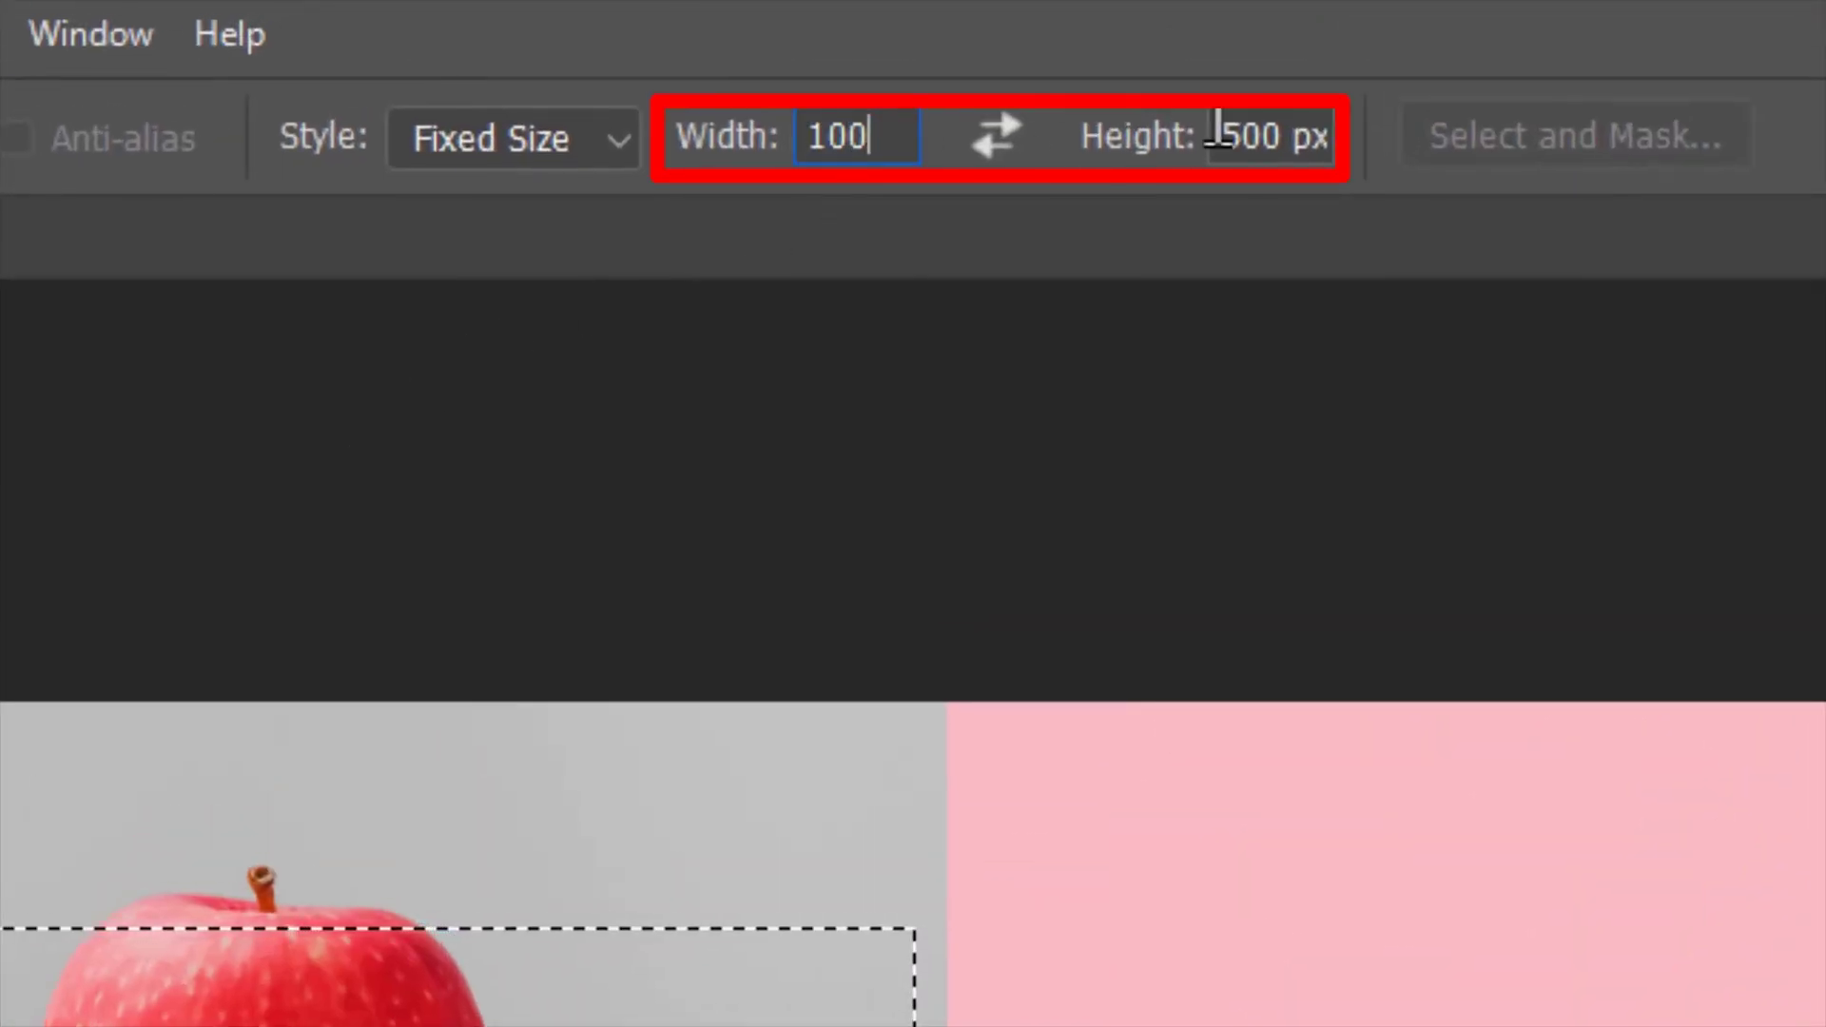
pyautogui.click(1217, 133)
pyautogui.write('200')
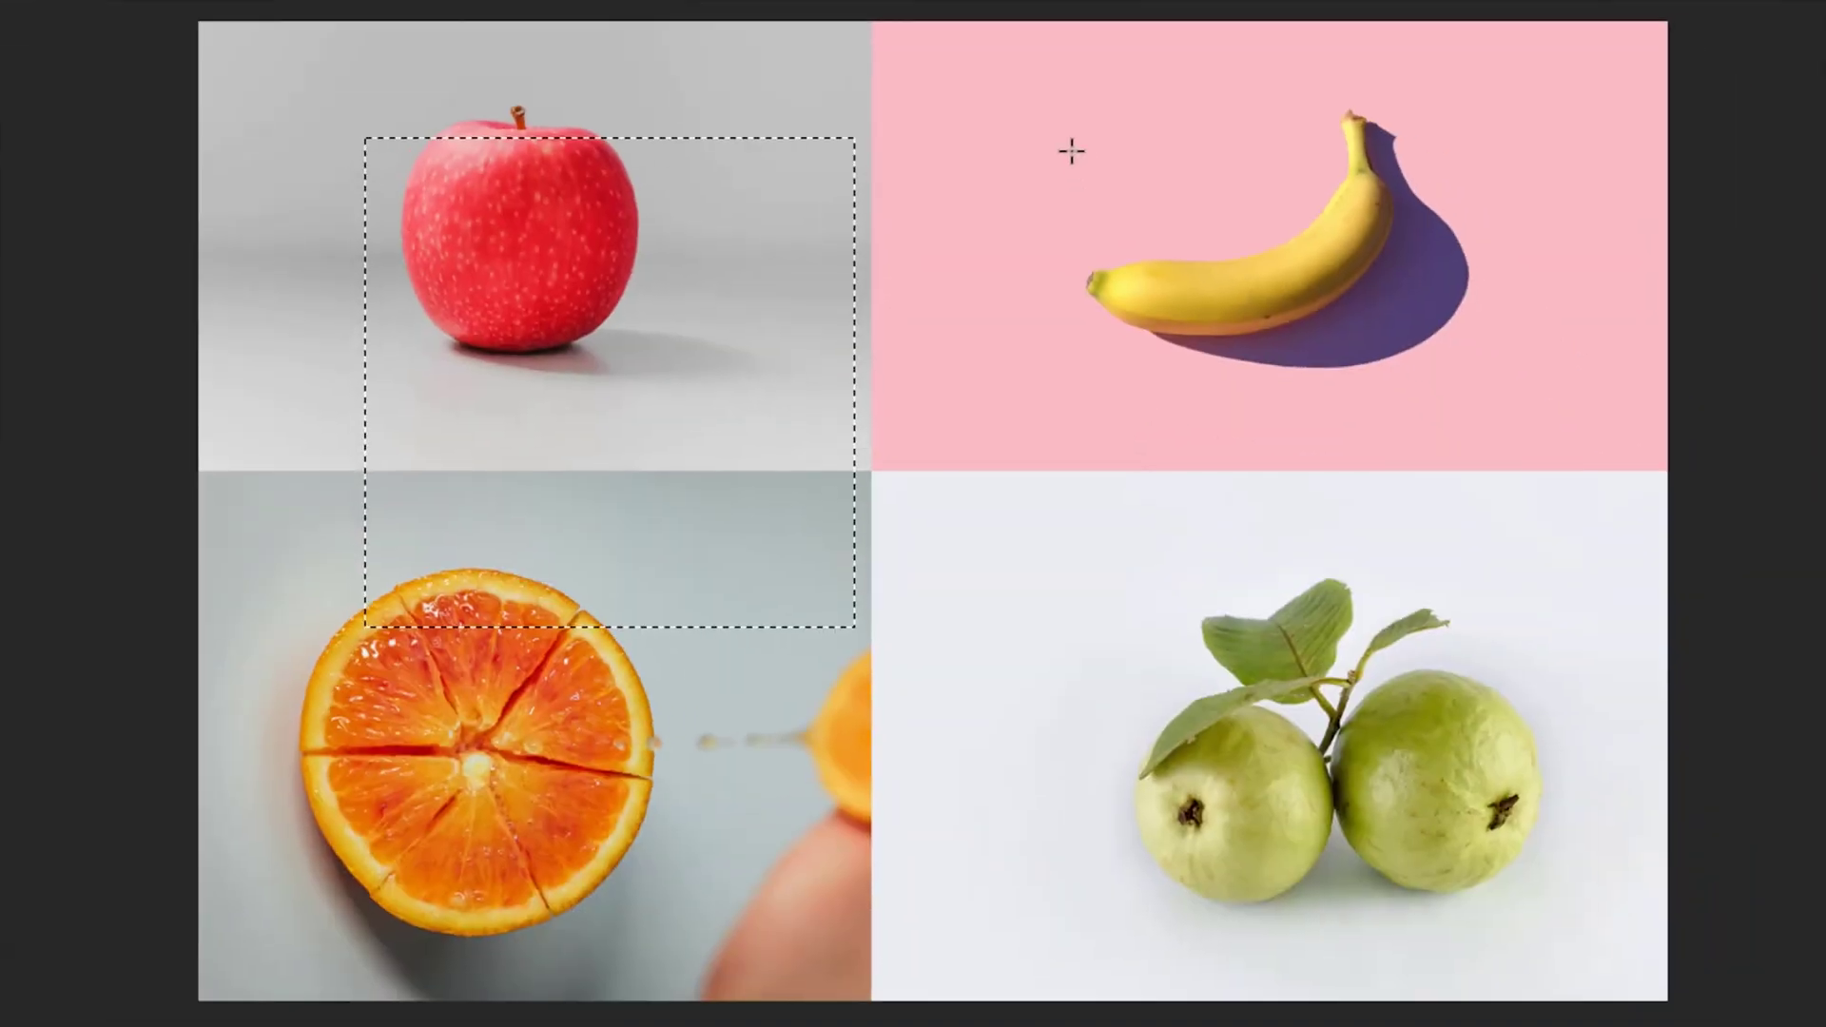
pyautogui.click(1071, 150)
pyautogui.click(665, 218)
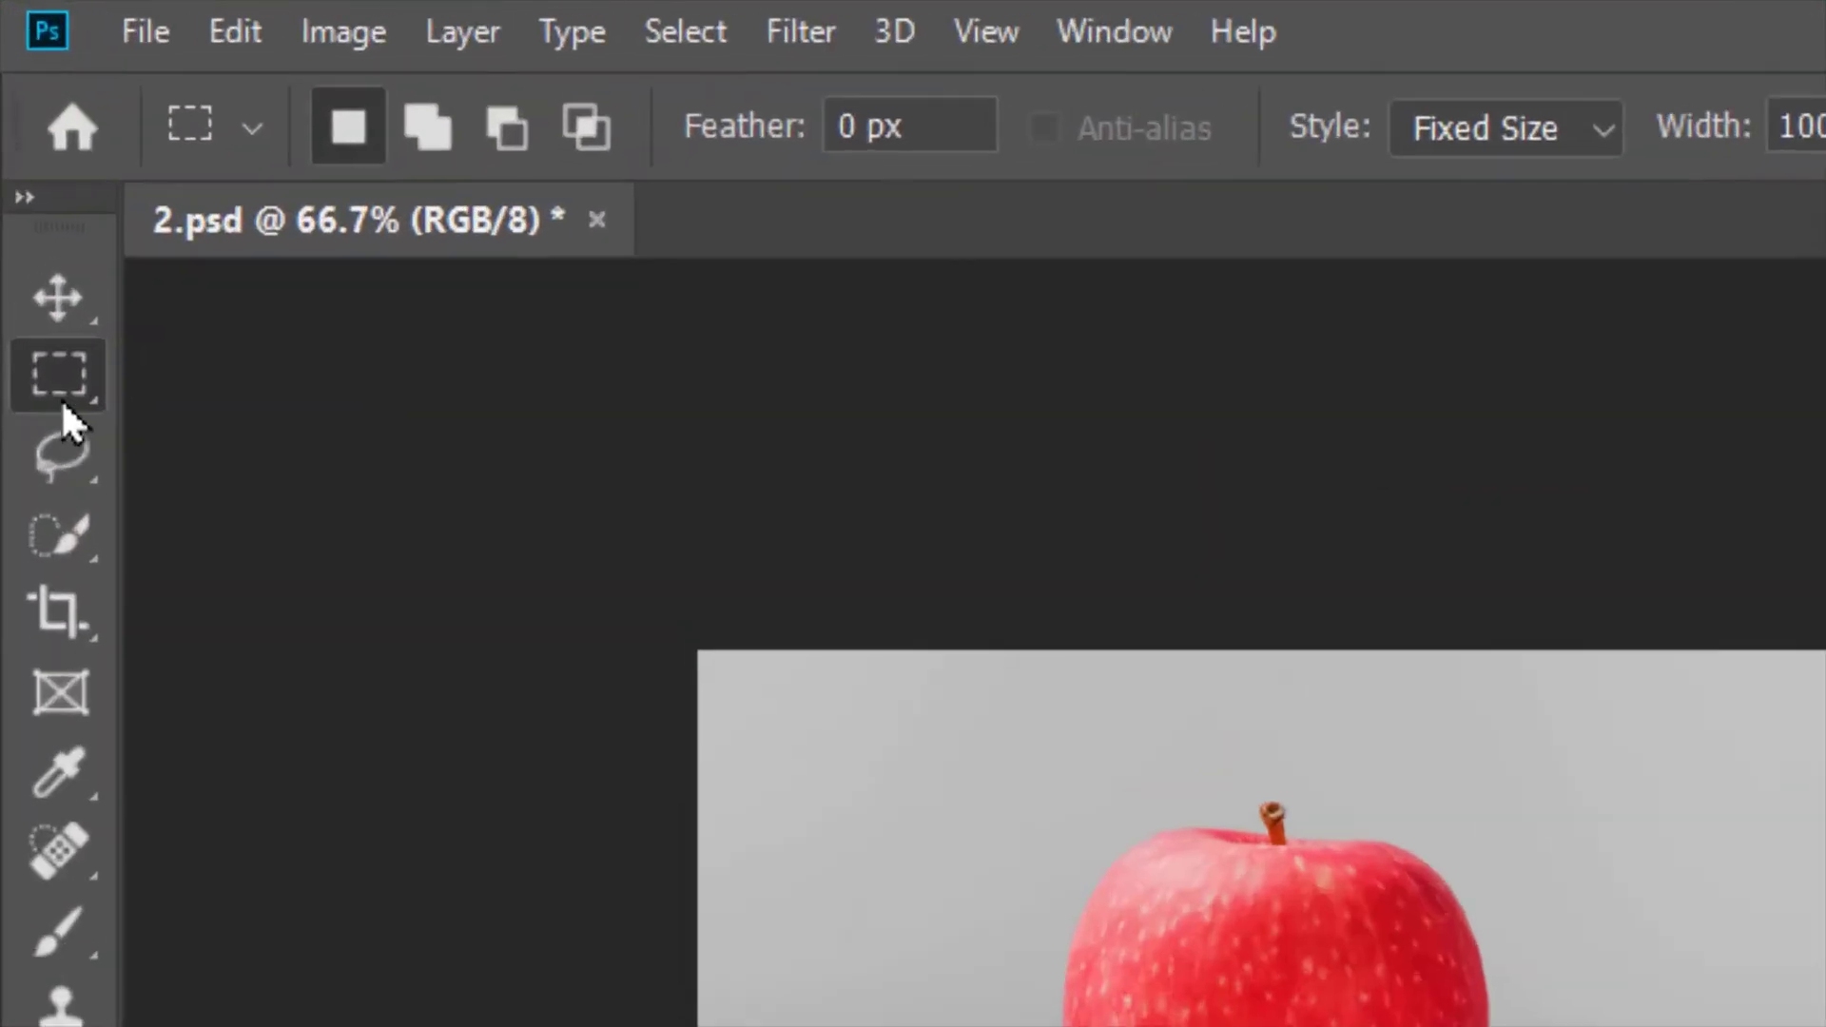
# Step: Draw a circular Elliptical Marquee selection on the apple and move it right on the FRUITS layer
pyautogui.rightClick(14, 138)
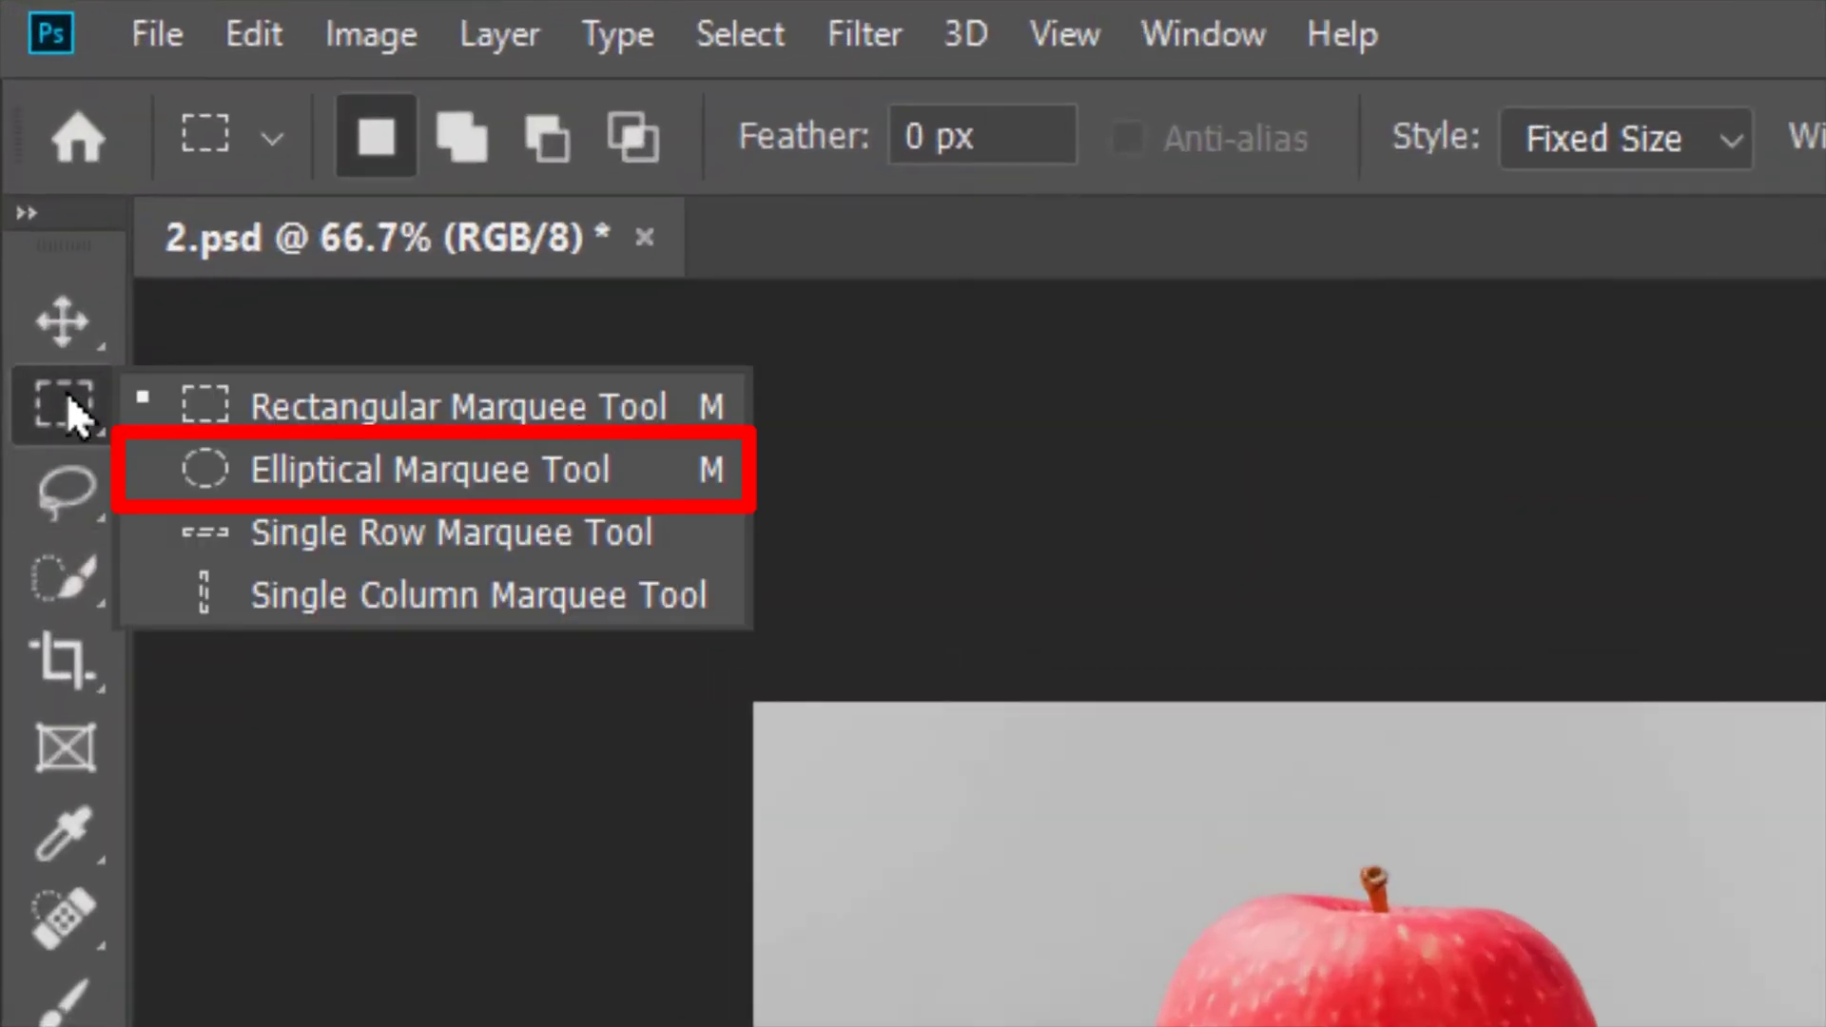
pyautogui.click(394, 487)
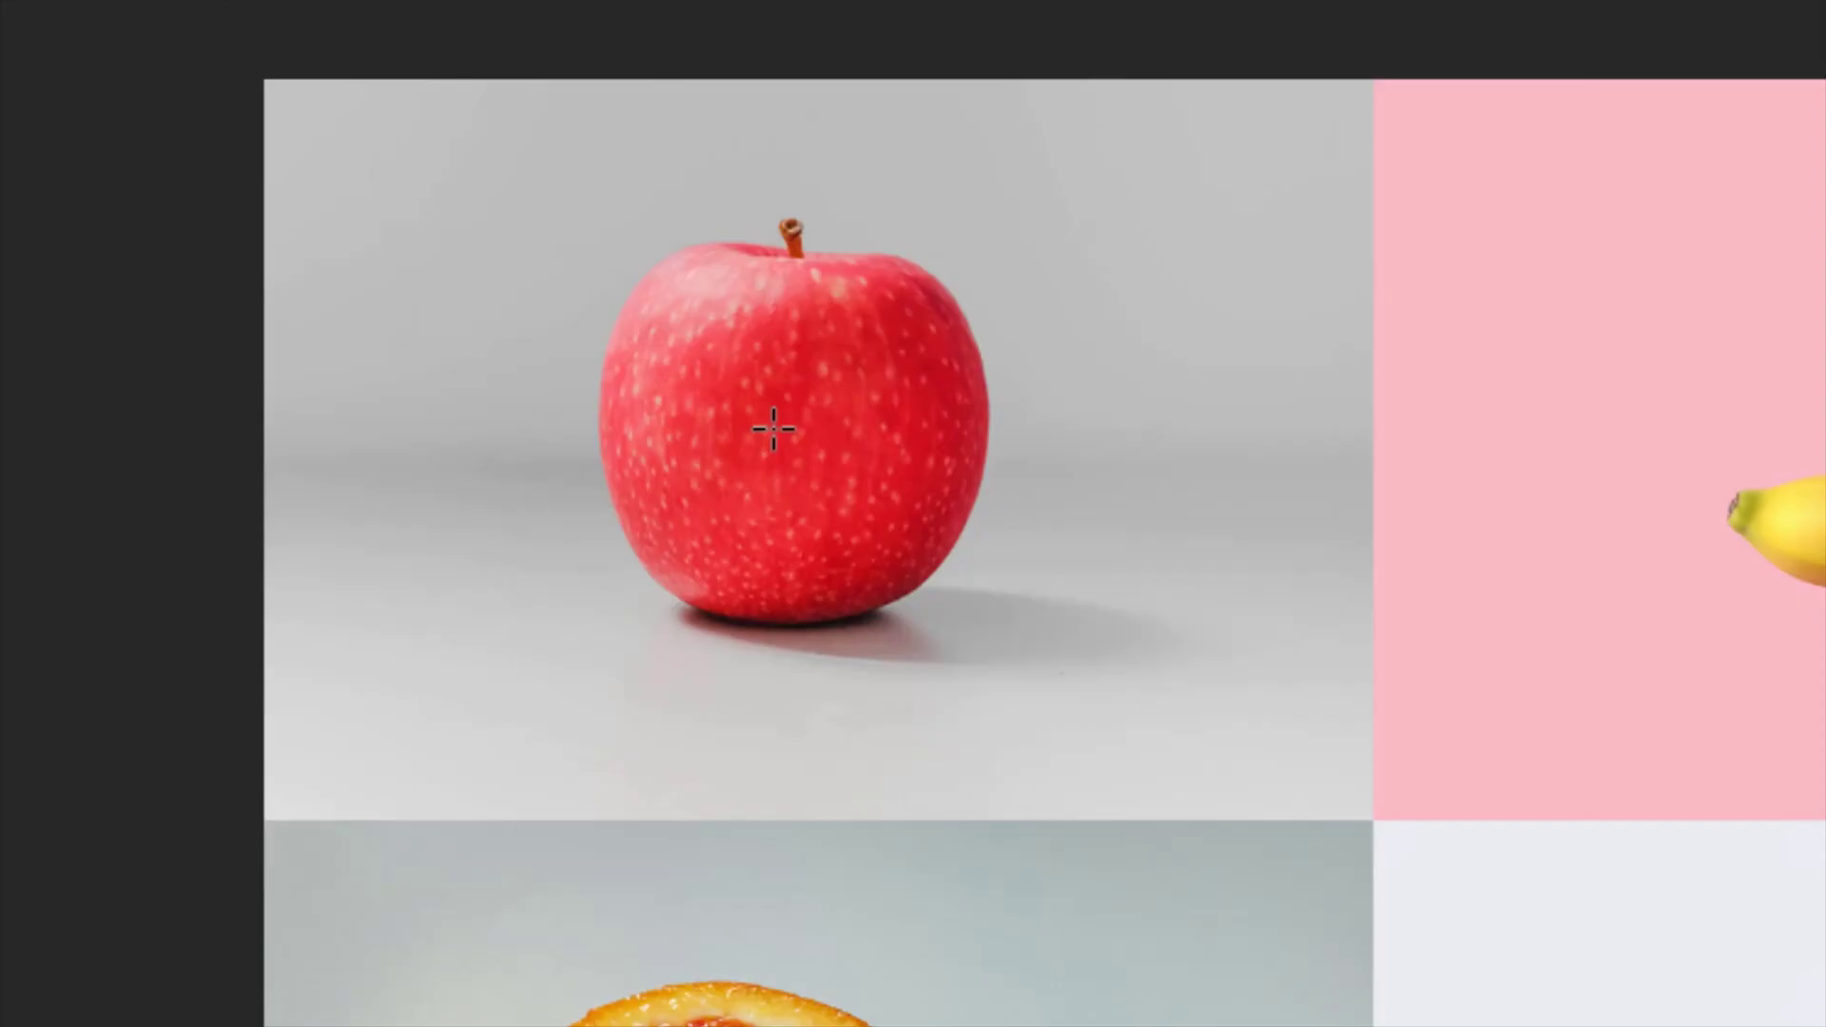
pyautogui.moveTo(772, 424); pyautogui.dragTo(930, 668)
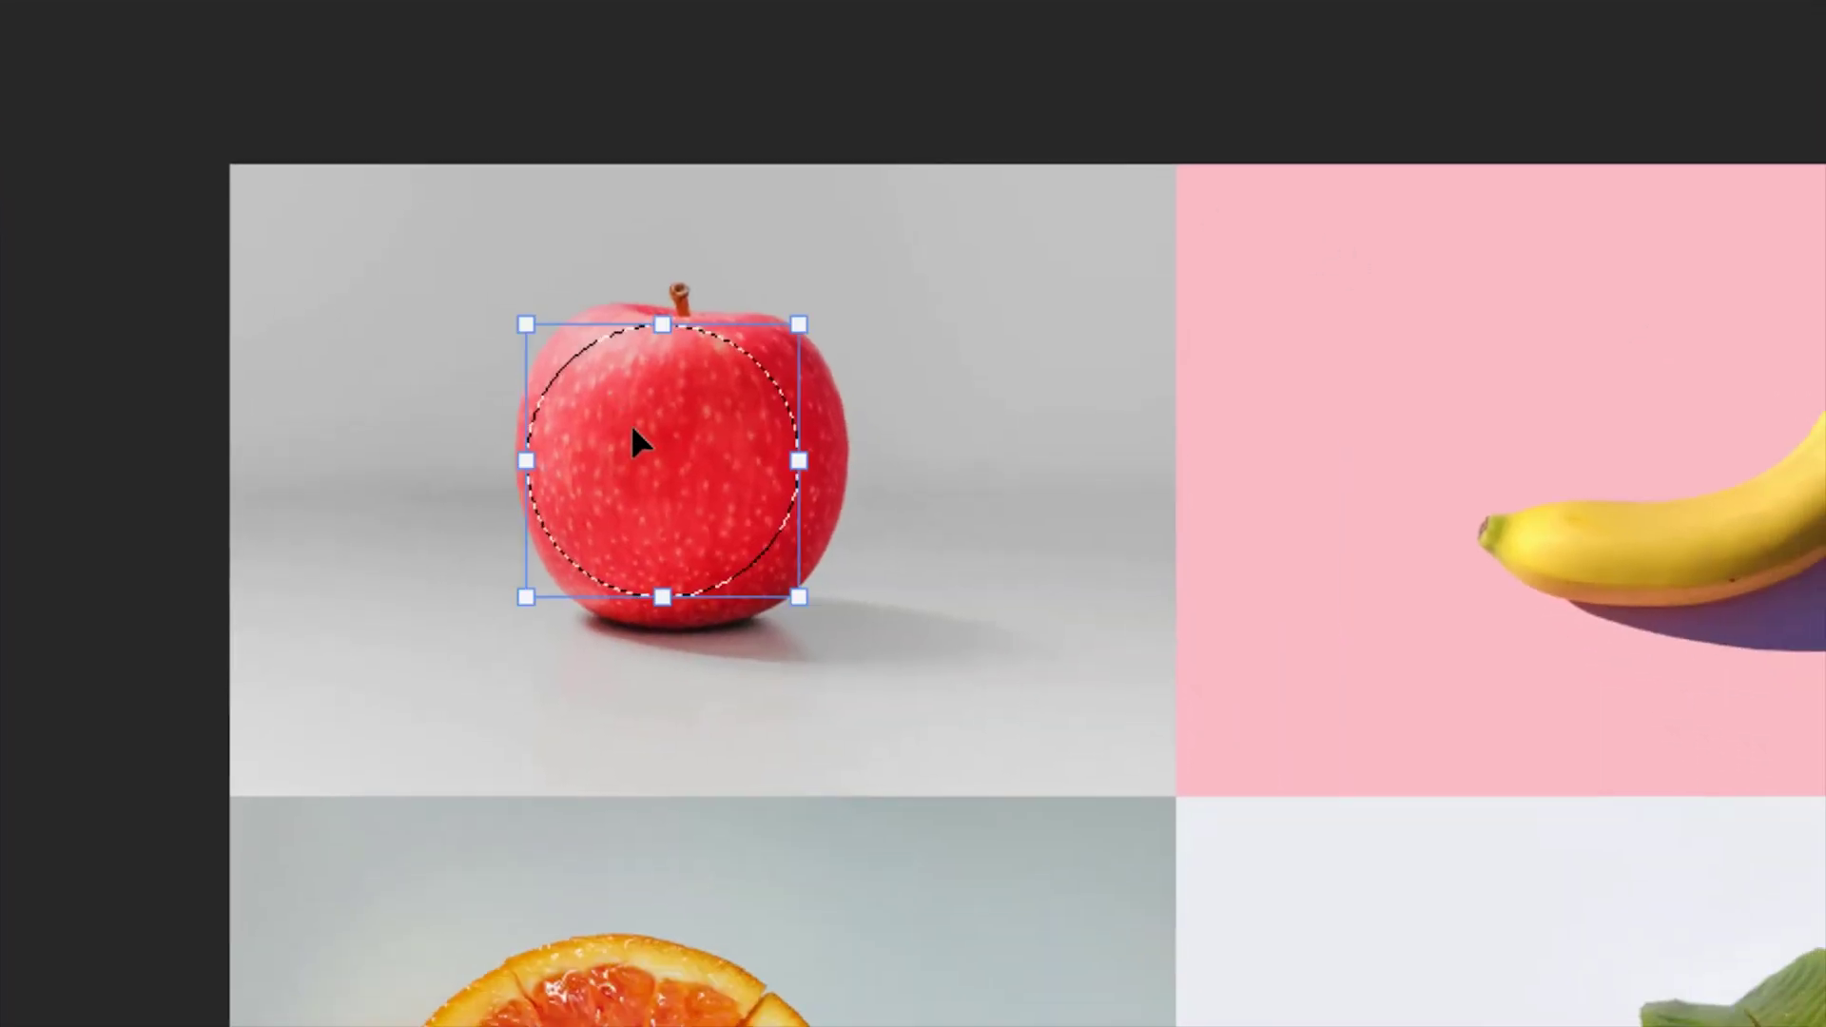
pyautogui.moveTo(630, 425); pyautogui.dragTo(1002, 463)
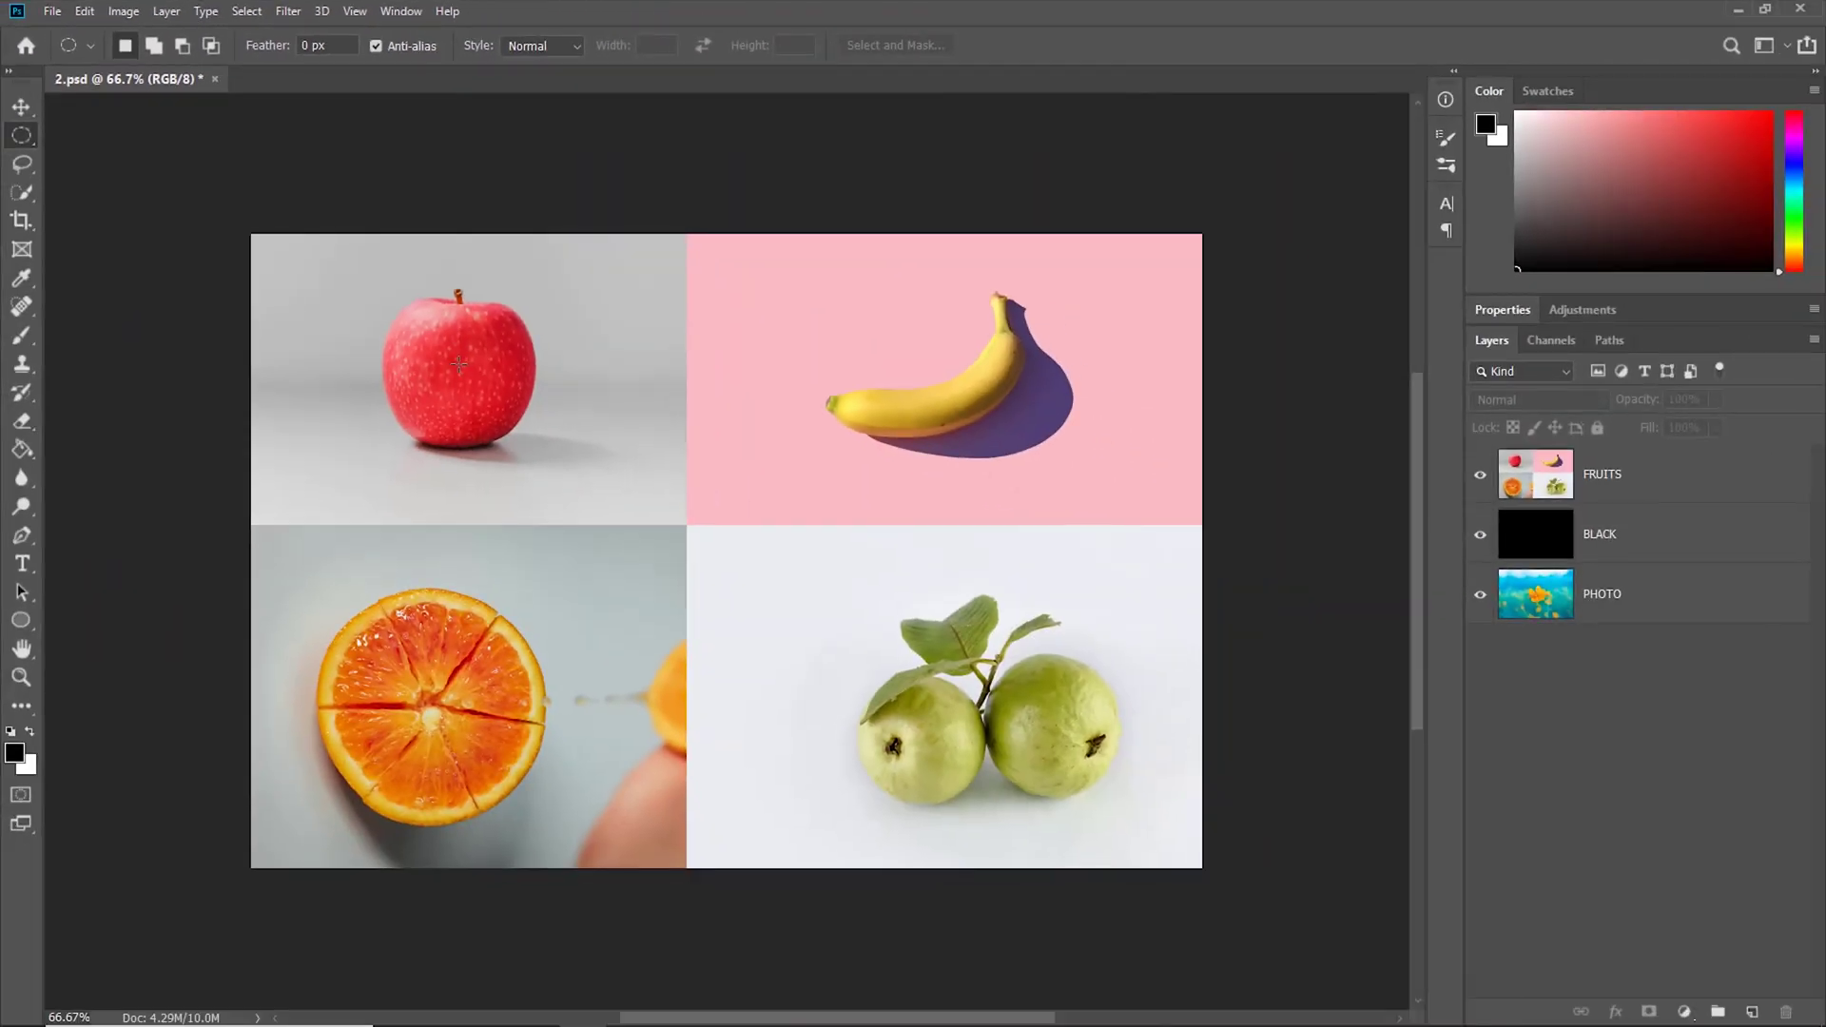
pyautogui.moveTo(477, 425); pyautogui.dragTo(511, 480)
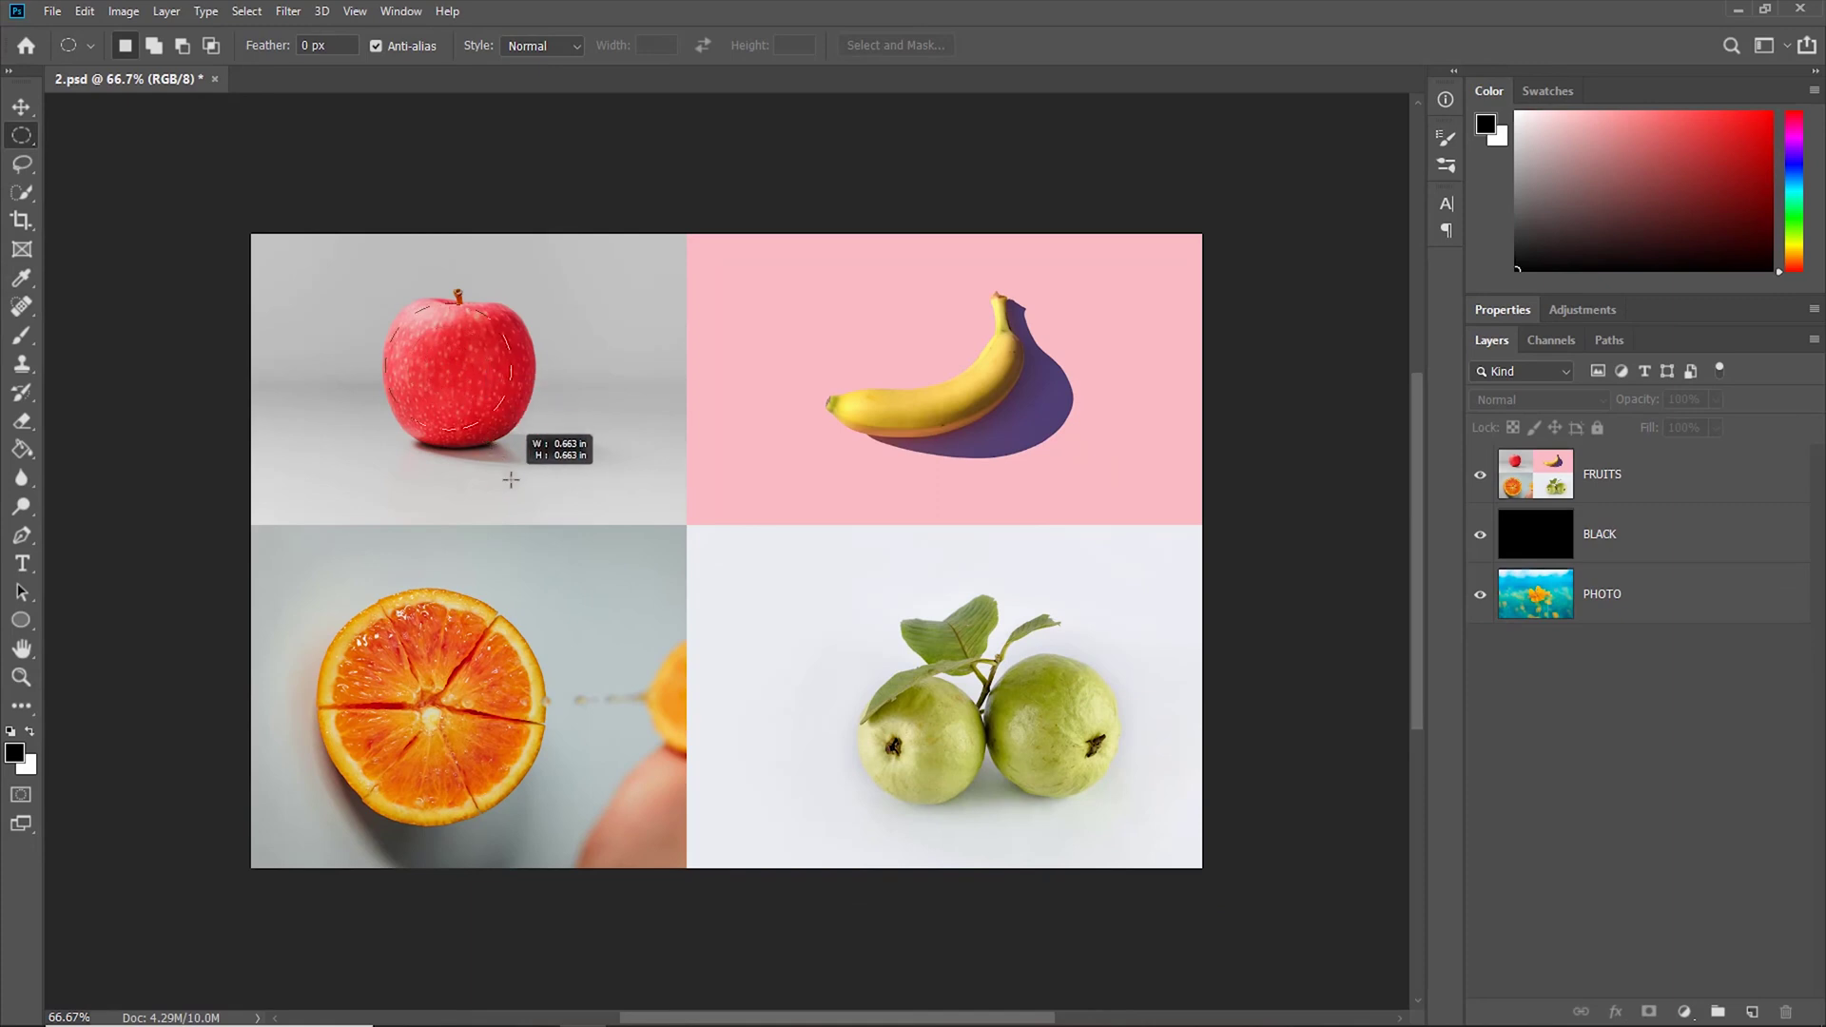
pyautogui.click(1573, 485)
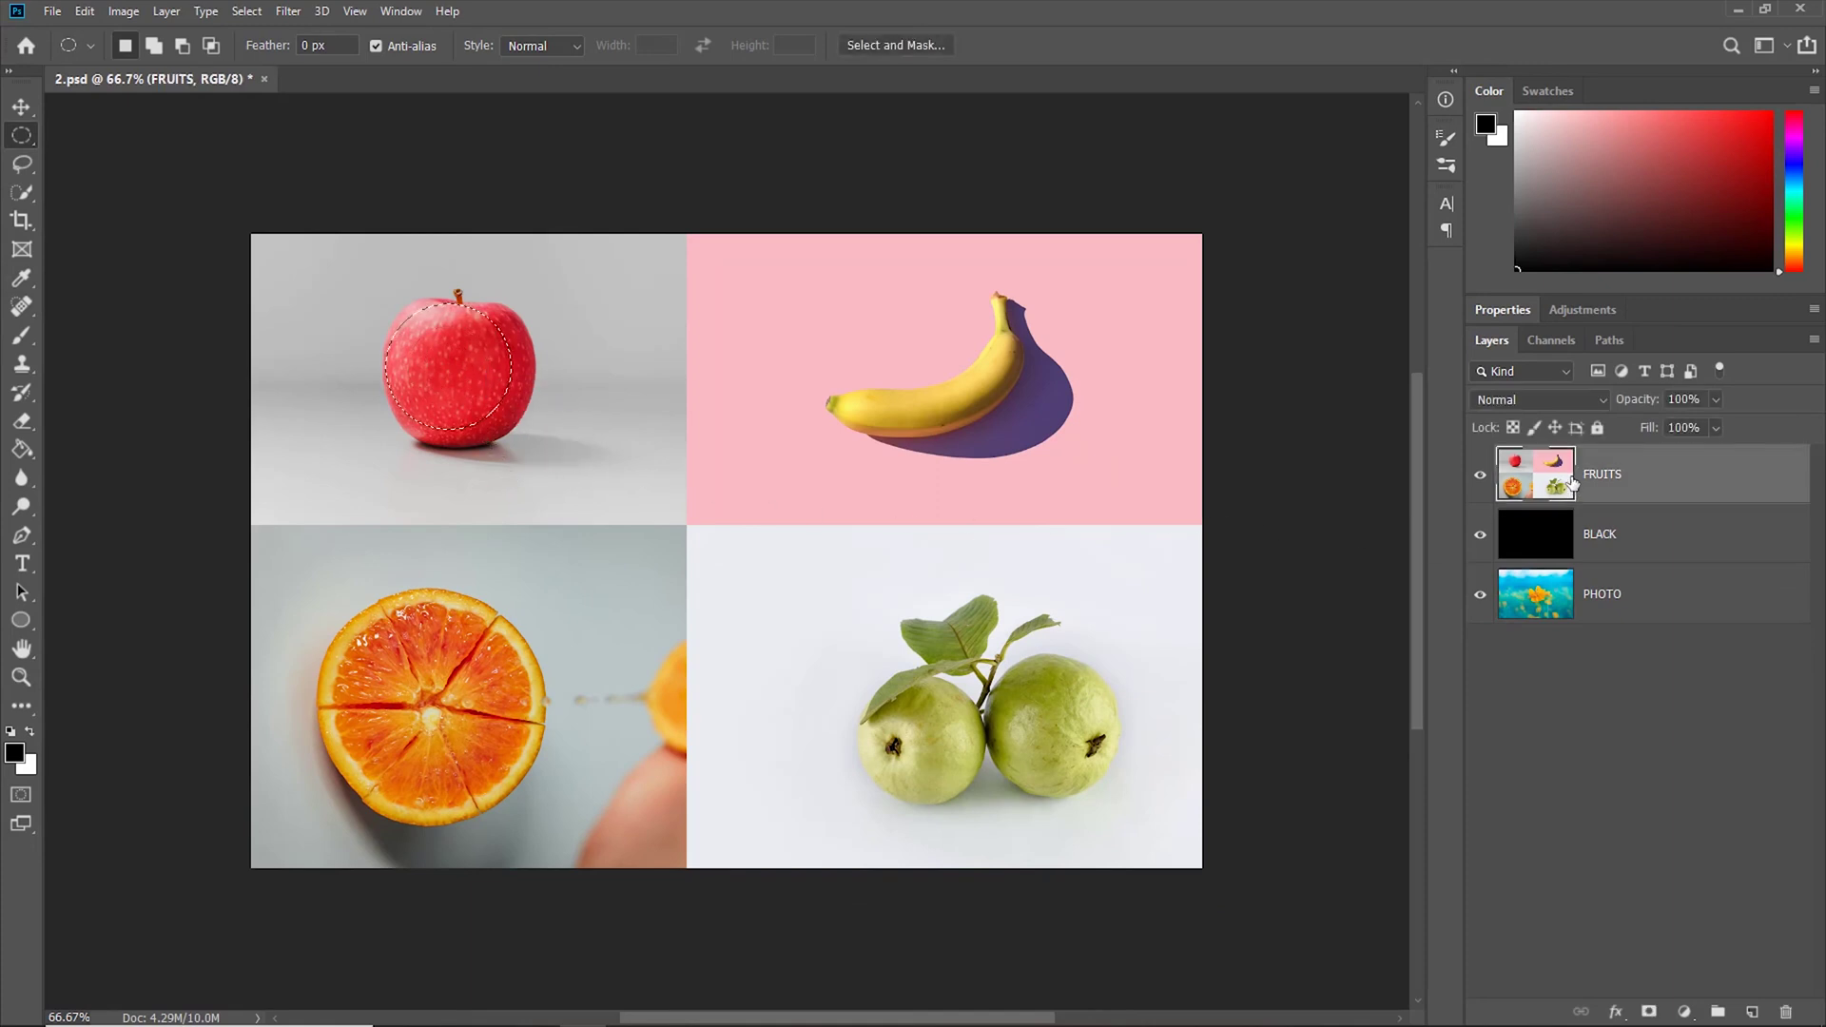
pyautogui.click(19, 112)
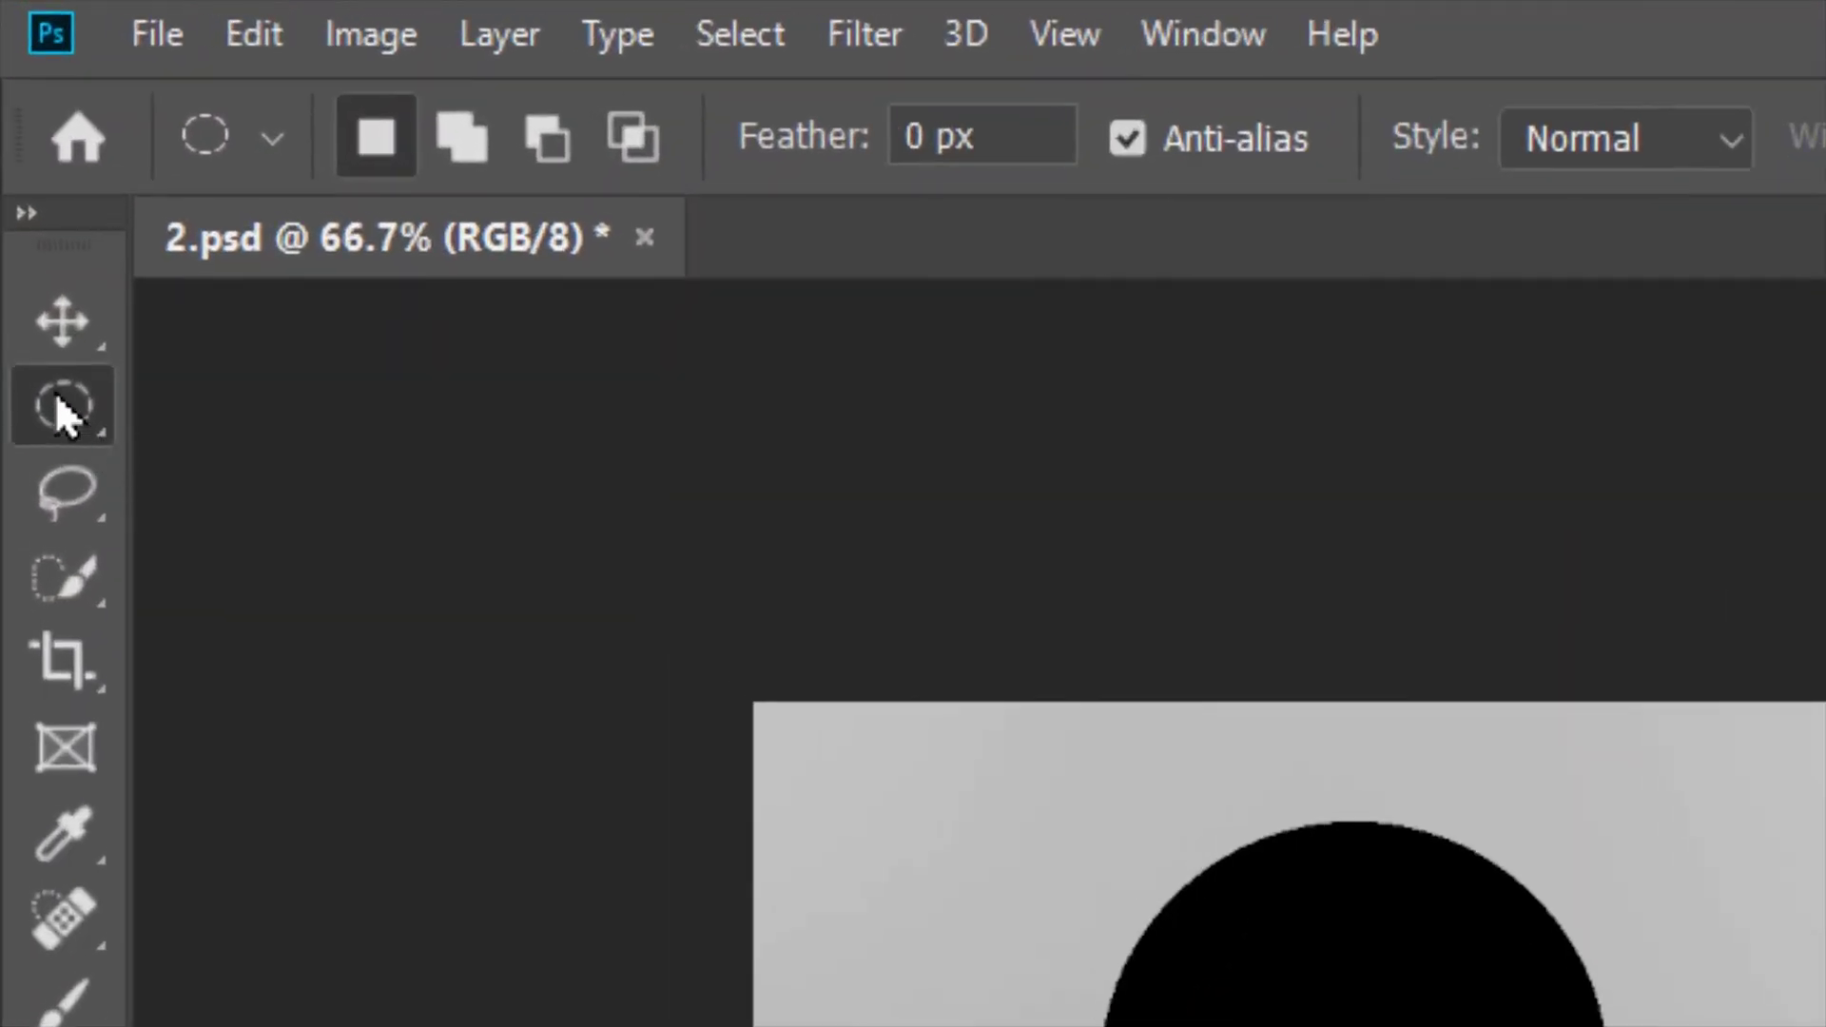
# Step: Try the Single Row, then Single Column Marquee, selecting a one-pixel column of the image
pyautogui.rightClick(57, 407)
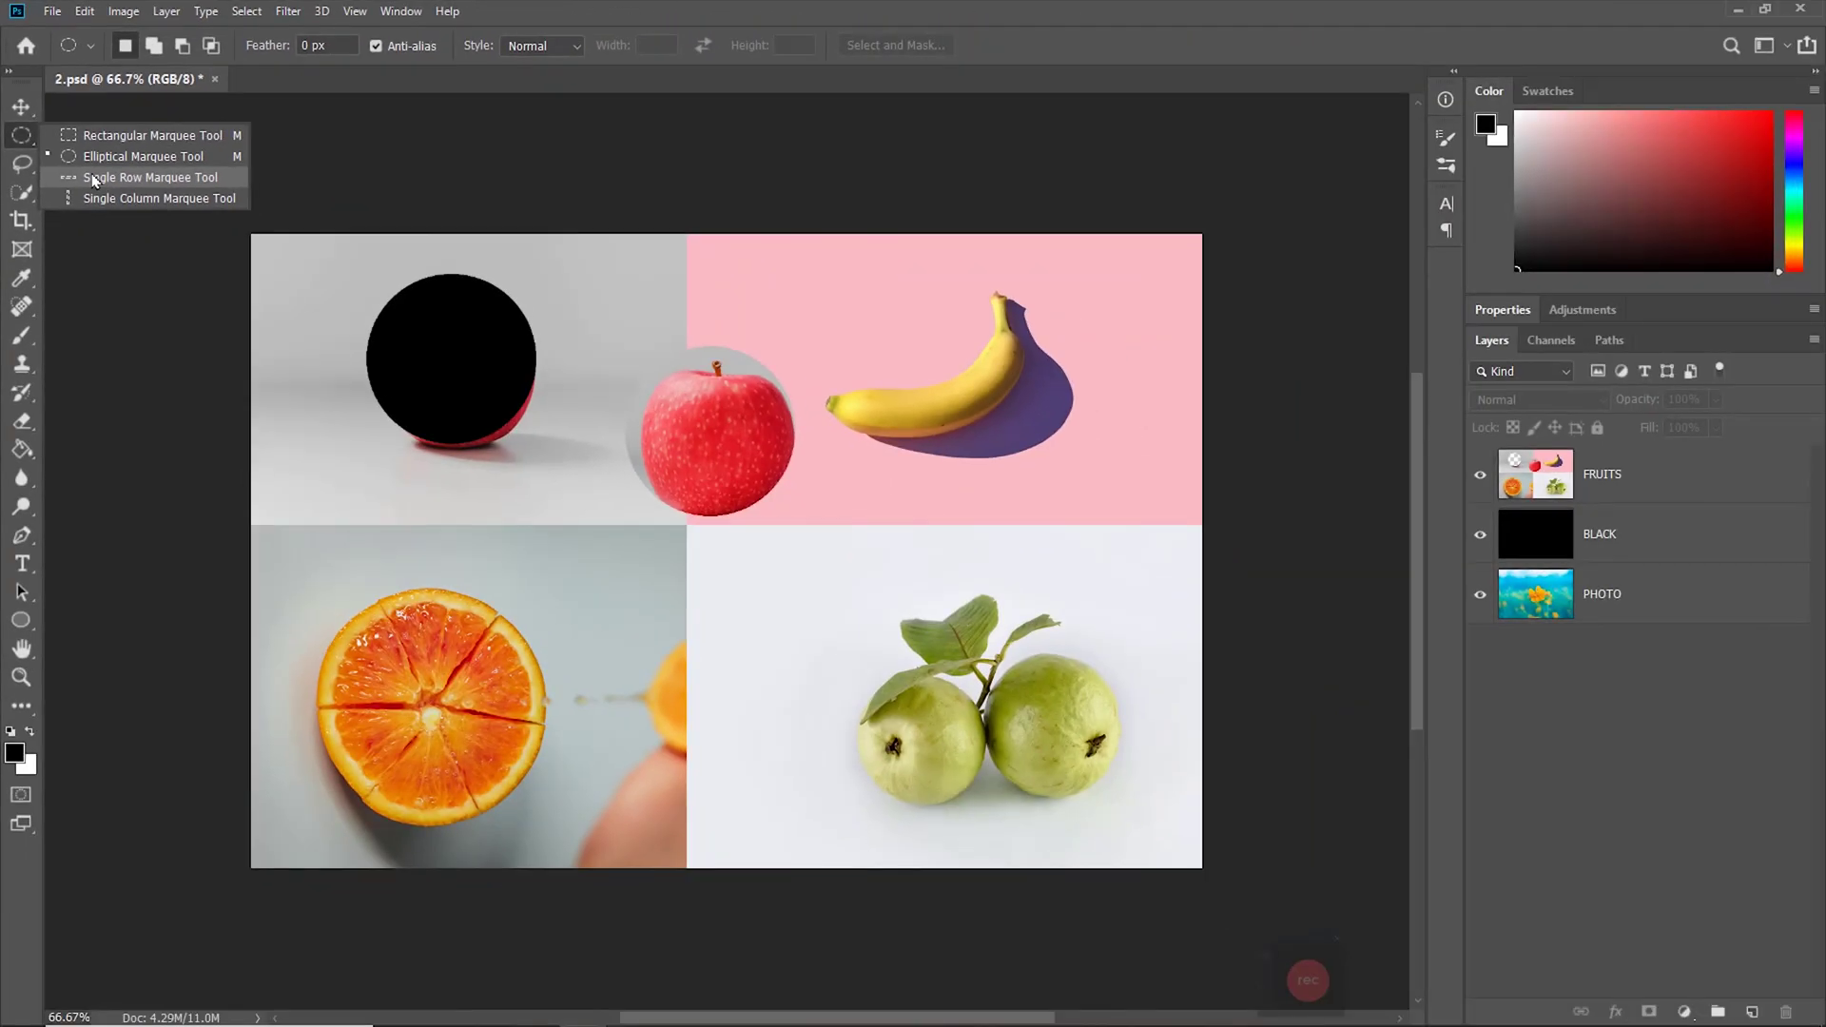
pyautogui.click(276, 531)
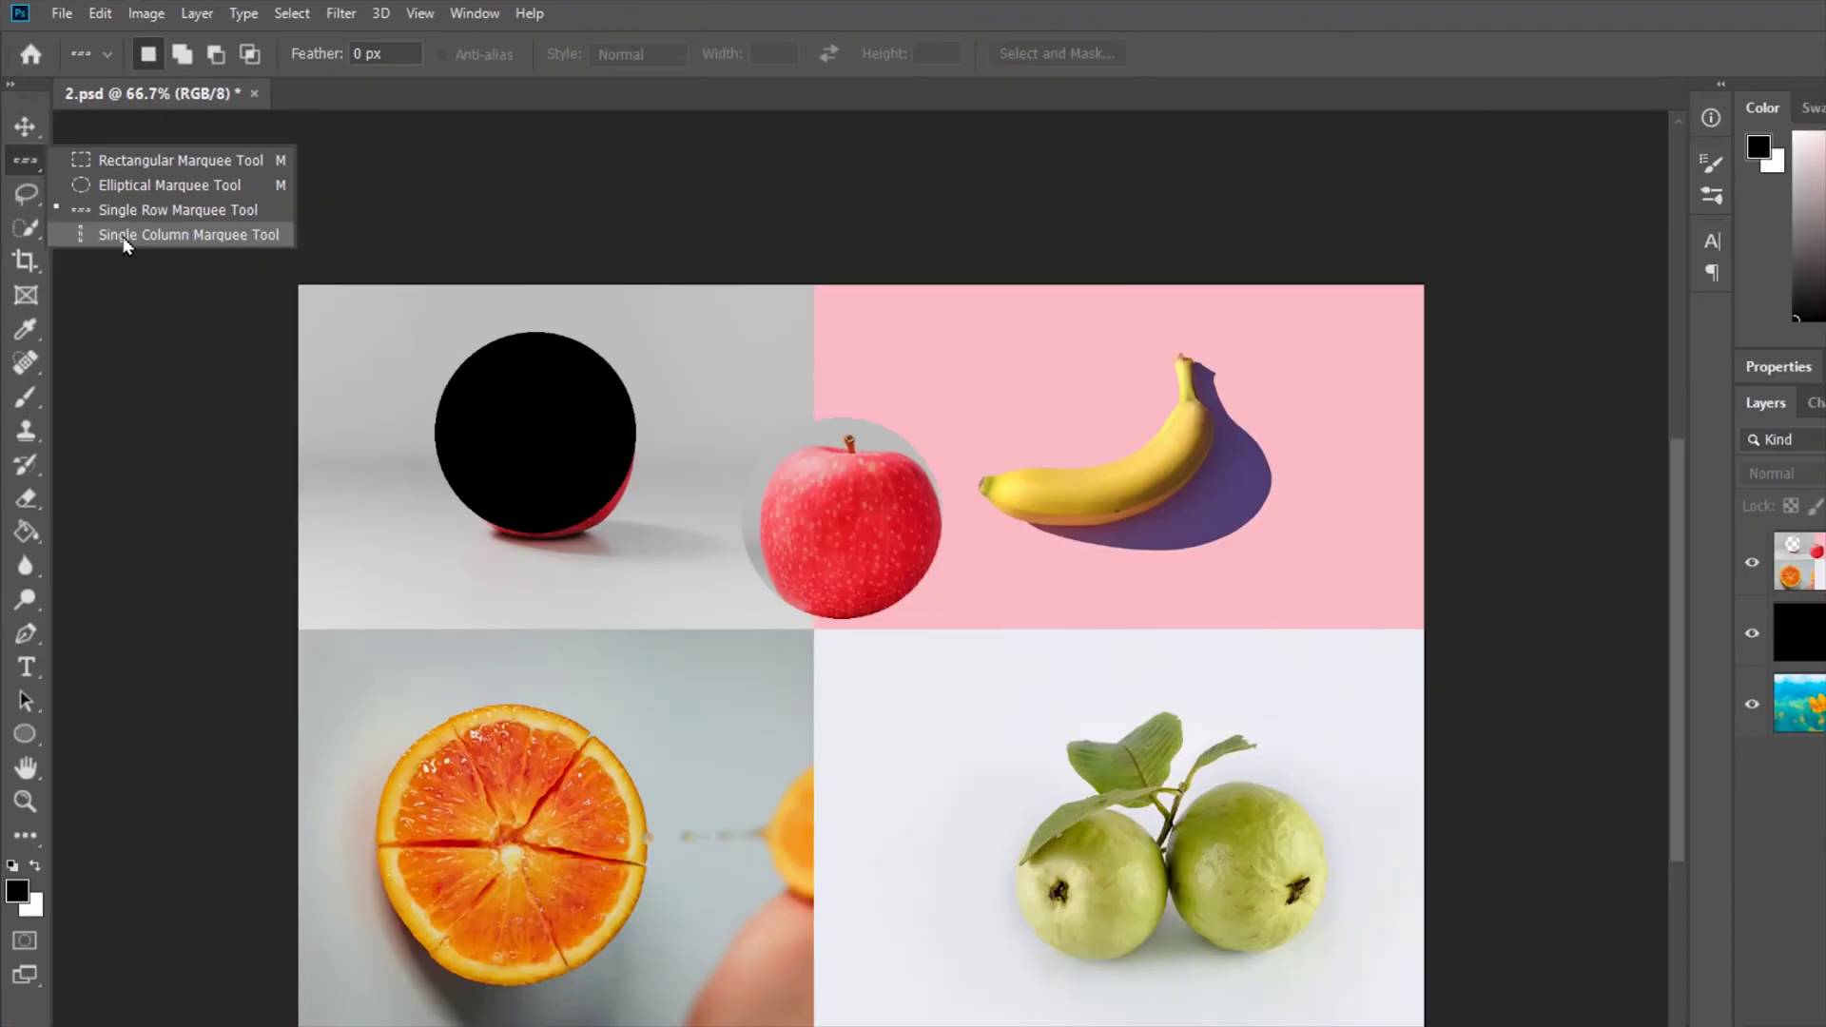
pyautogui.click(316, 609)
pyautogui.click(544, 422)
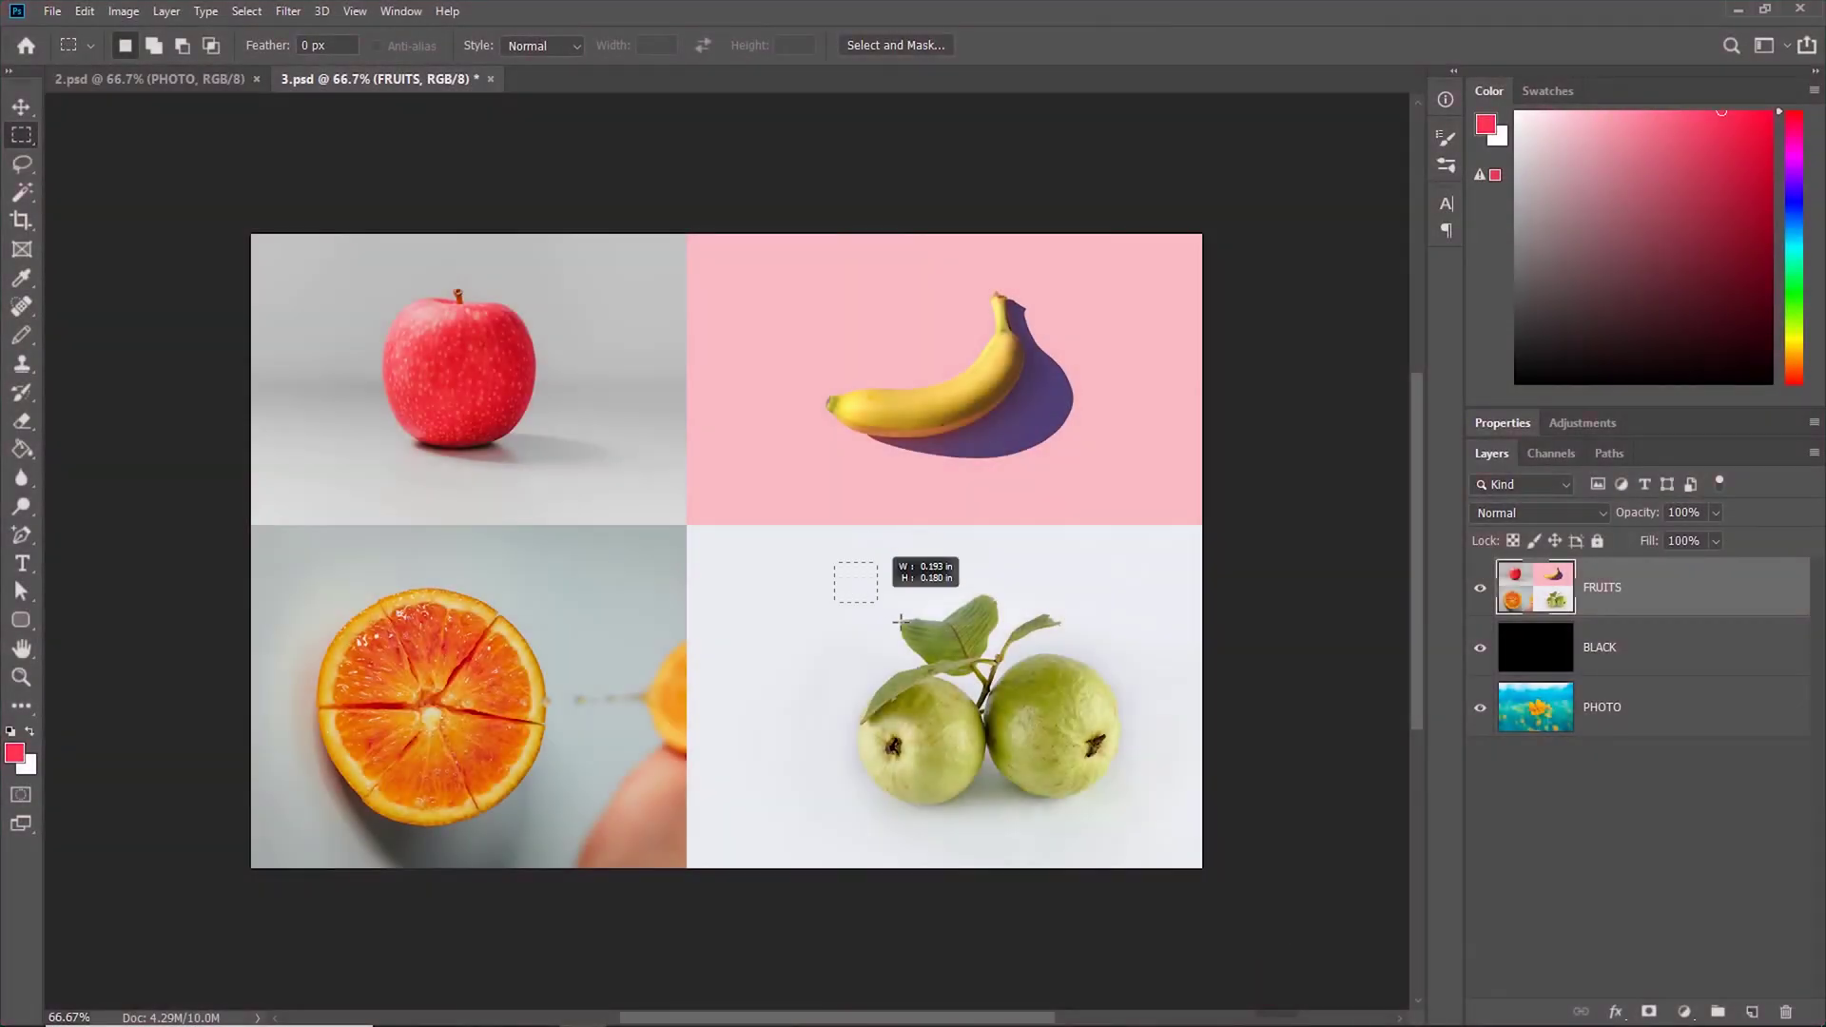
# Step: Select the pears and try moving them onto the apple quadrant, then undo the move
pyautogui.moveTo(899, 620); pyautogui.dragTo(1147, 819)
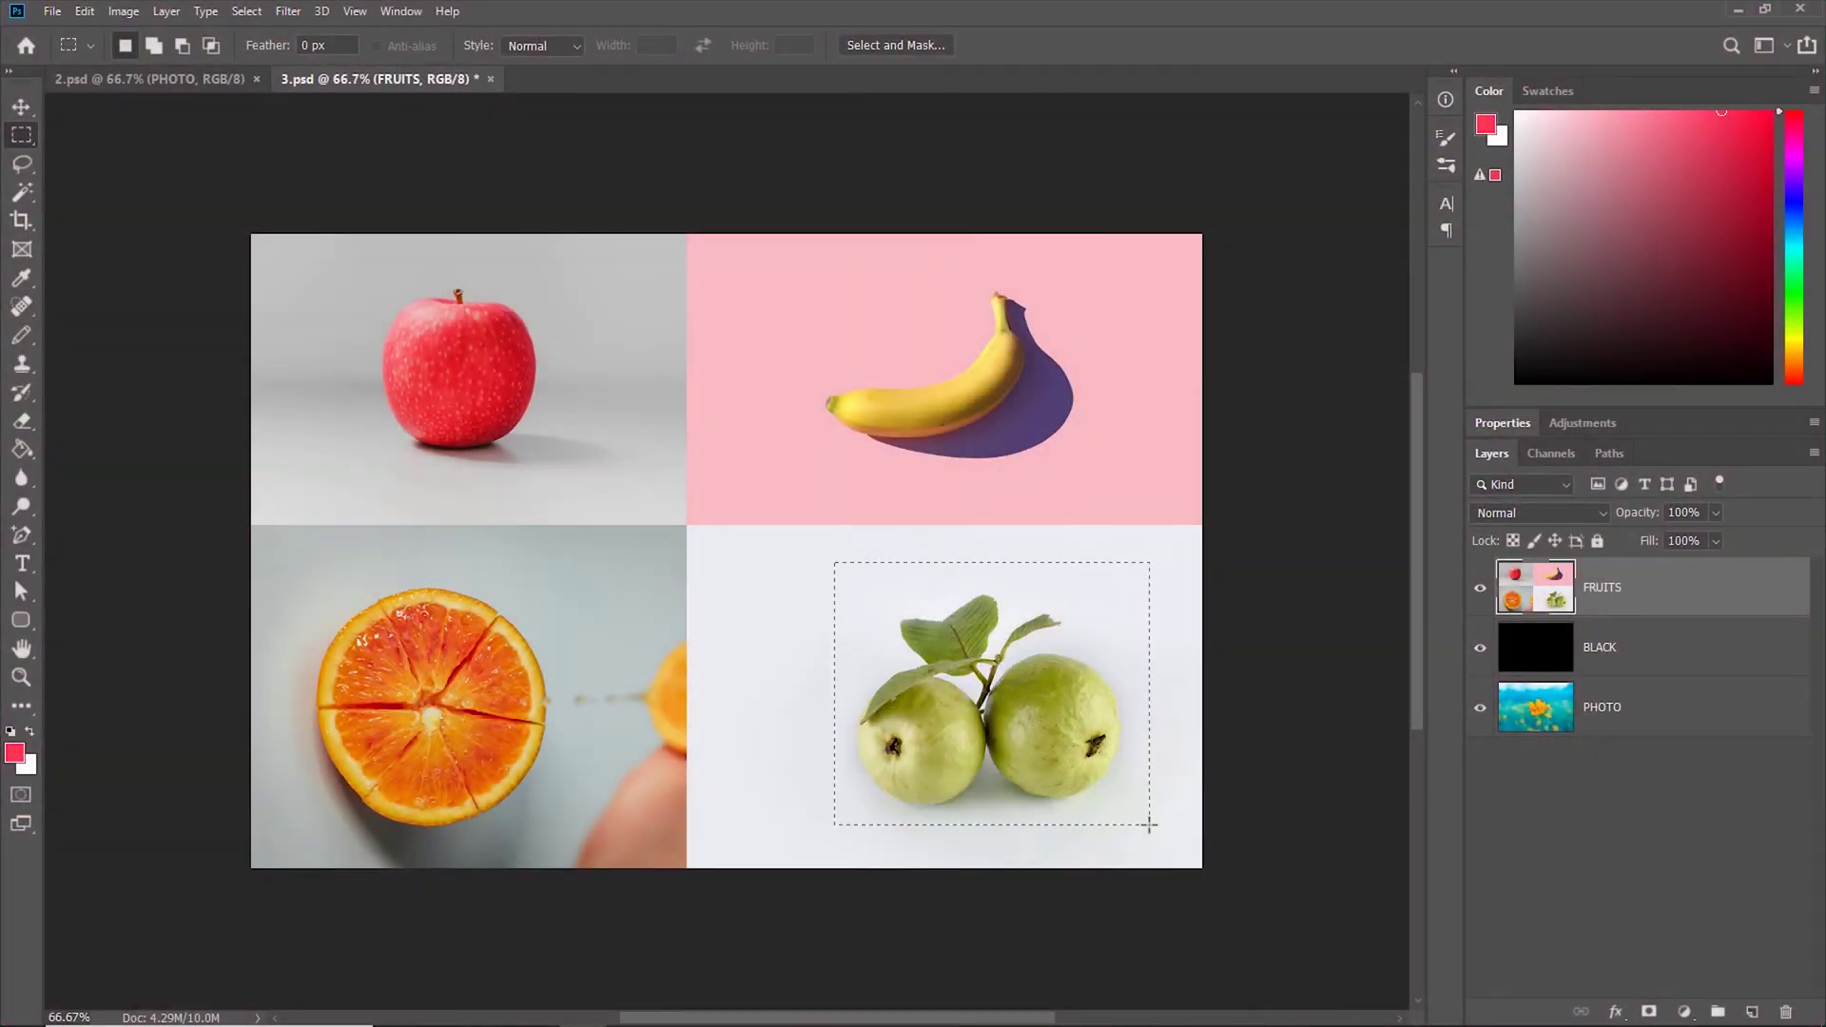
pyautogui.press('v')
pyautogui.moveTo(1040, 715); pyautogui.dragTo(578, 473)
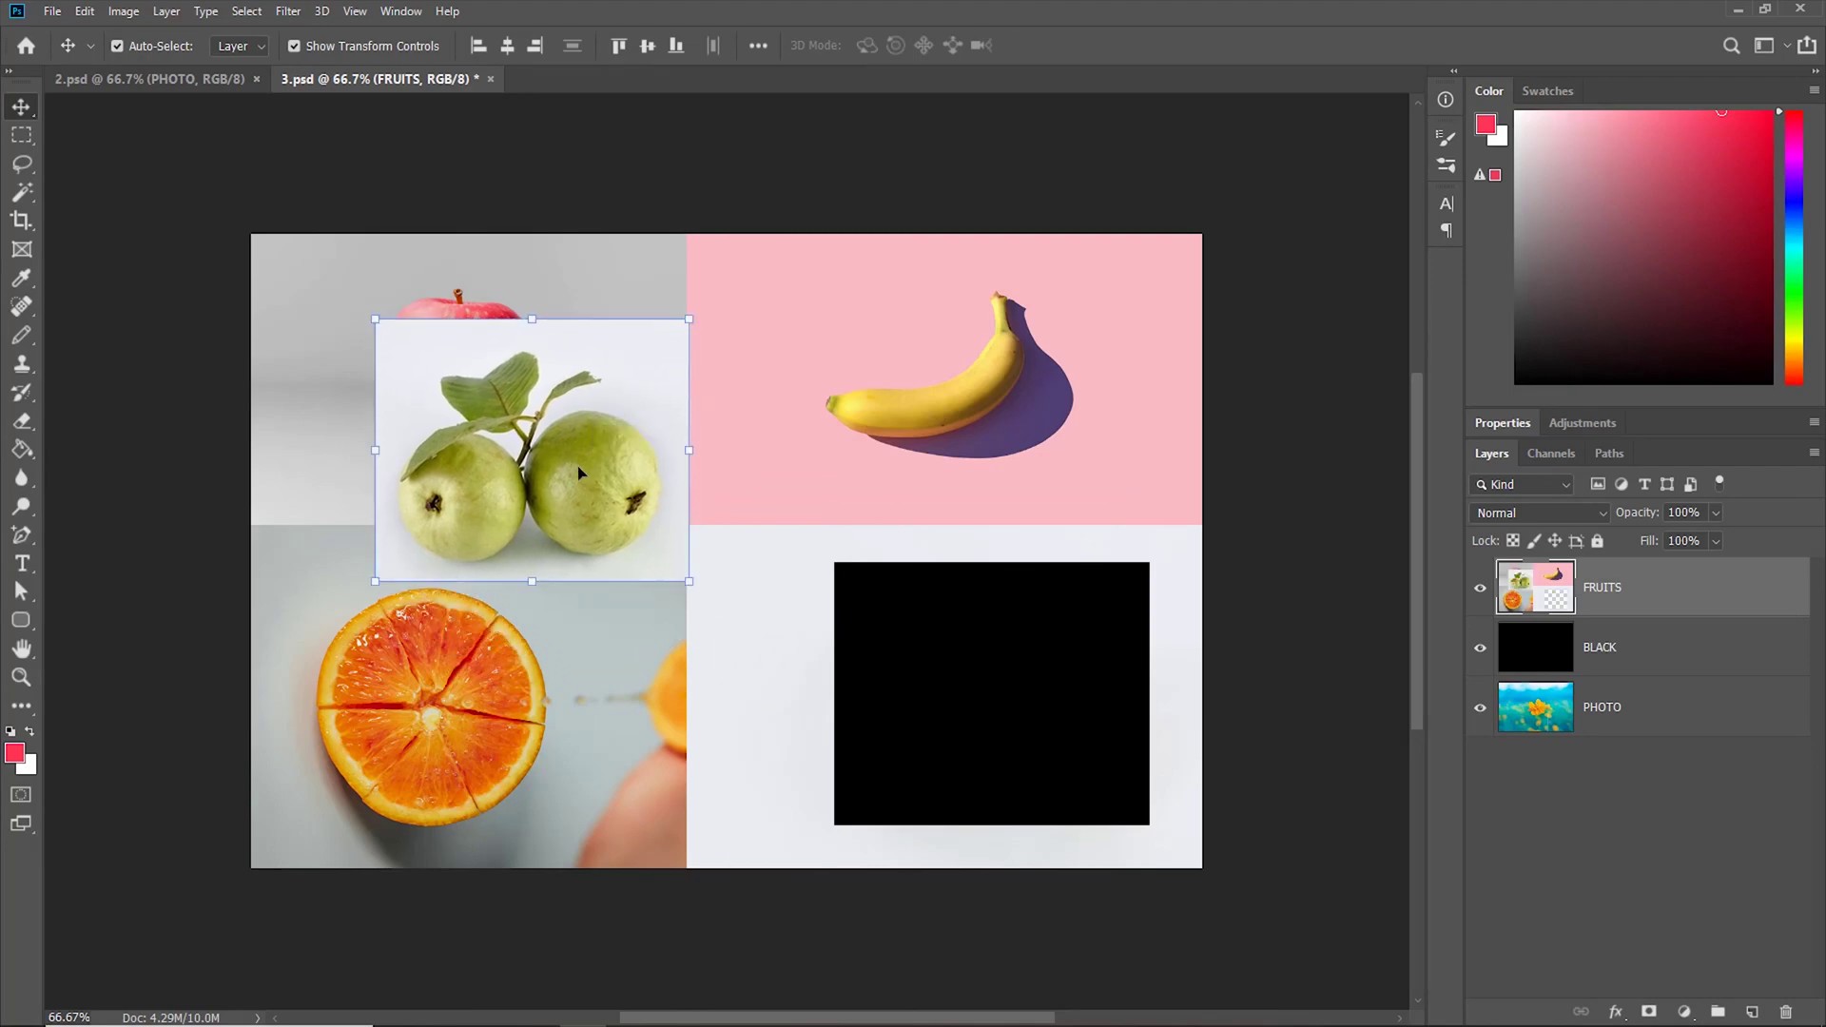
pyautogui.hotkey('ctrl', 'z')
# Step: Select the pink banana quadrant and set its Hue/Saturation hue to +110
pyautogui.press('m')
pyautogui.moveTo(685, 235); pyautogui.dragTo(1208, 526)
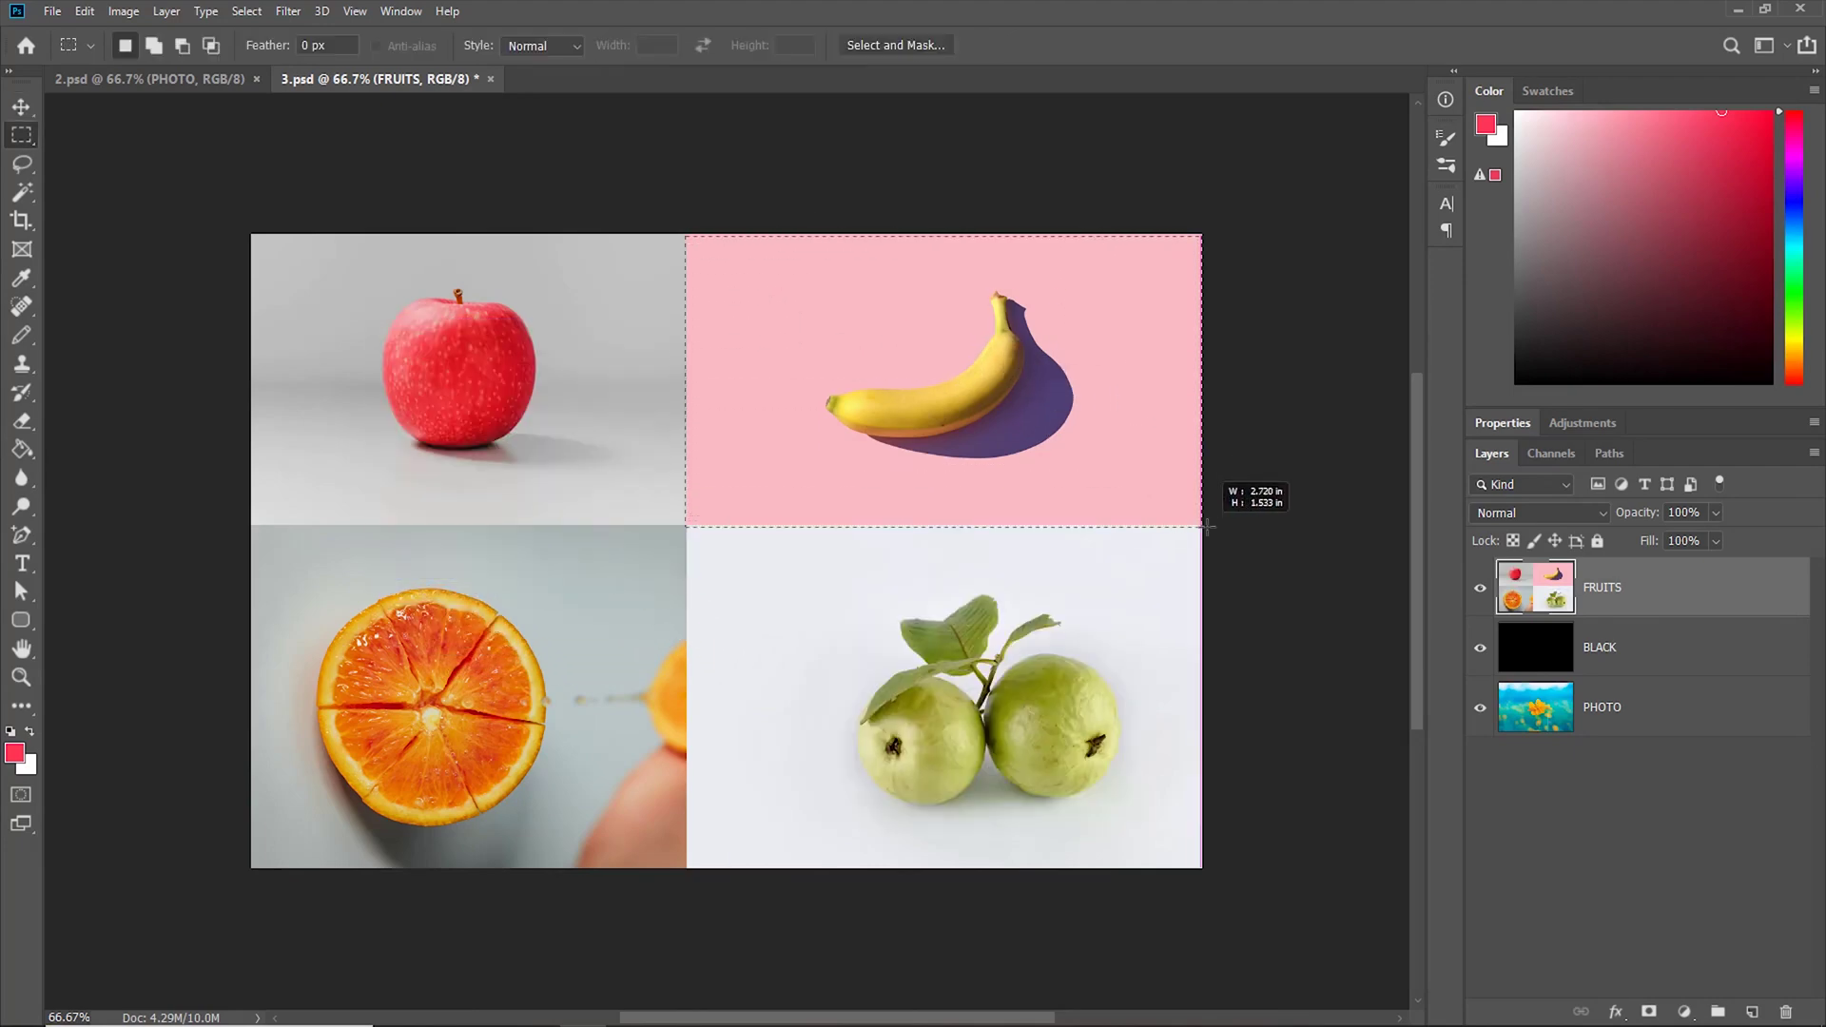
pyautogui.click(124, 12)
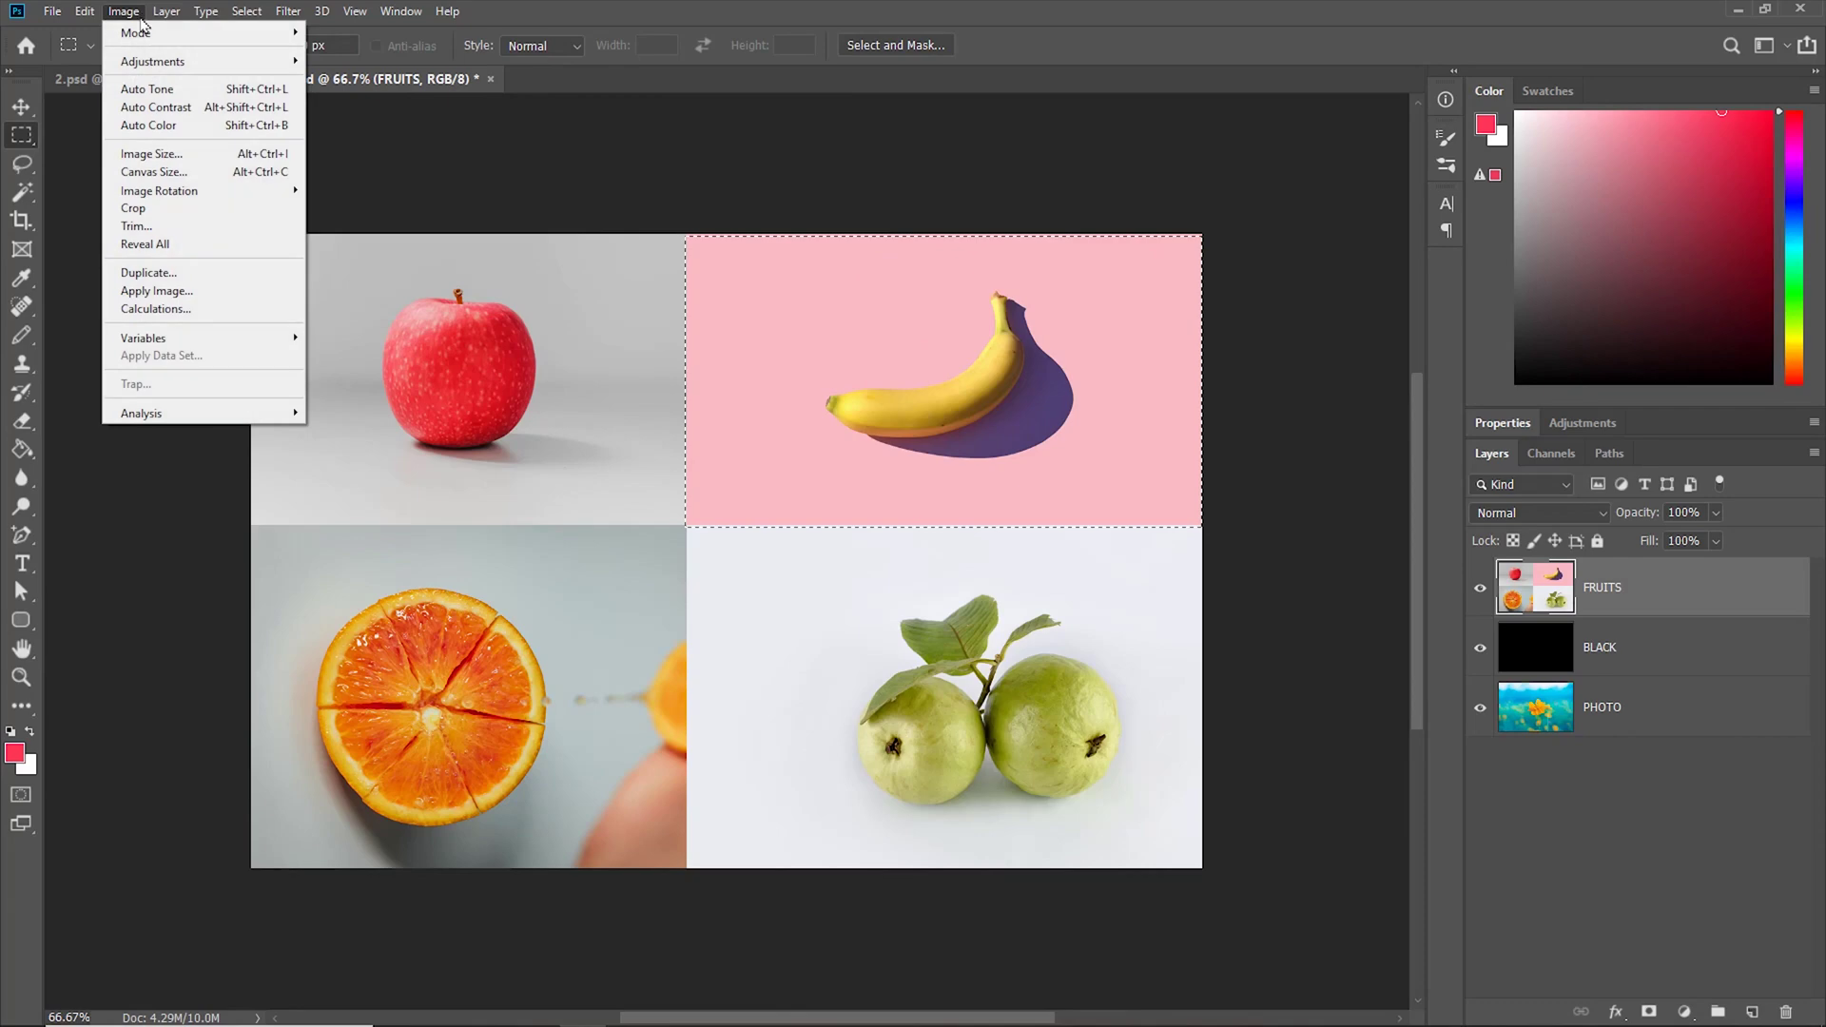
pyautogui.moveTo(160, 65)
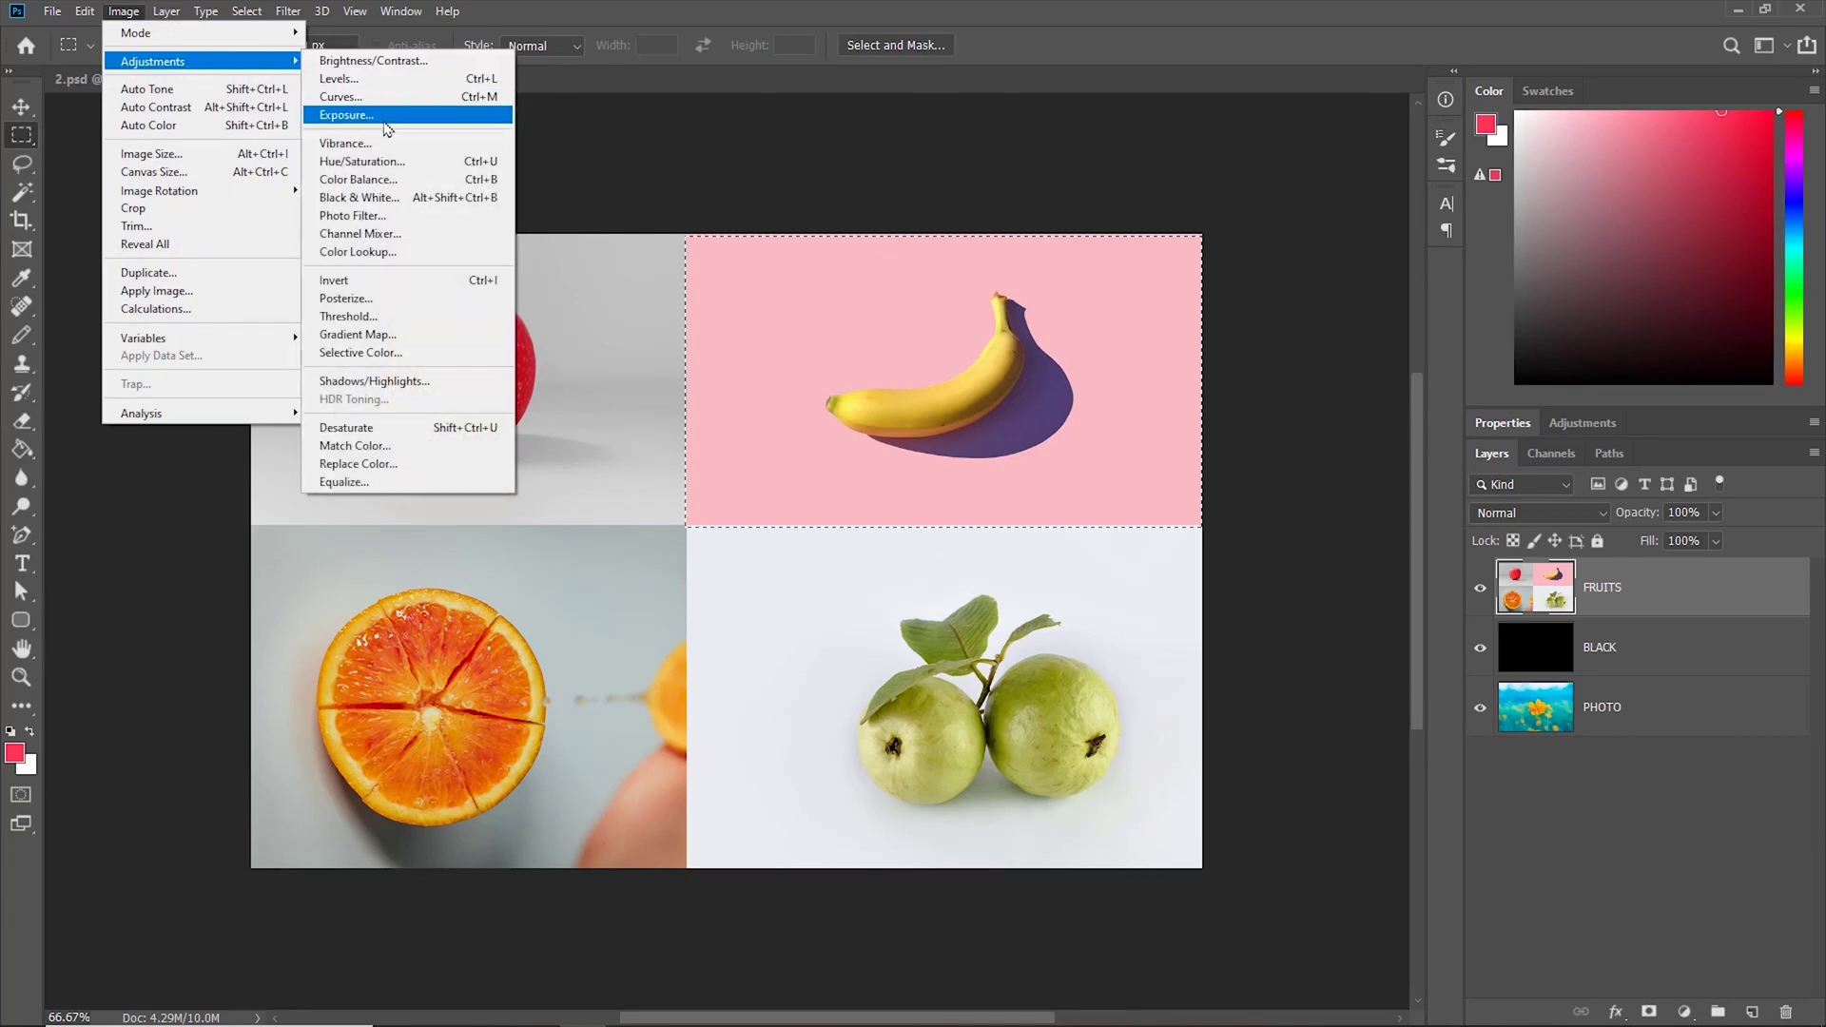
pyautogui.click(376, 161)
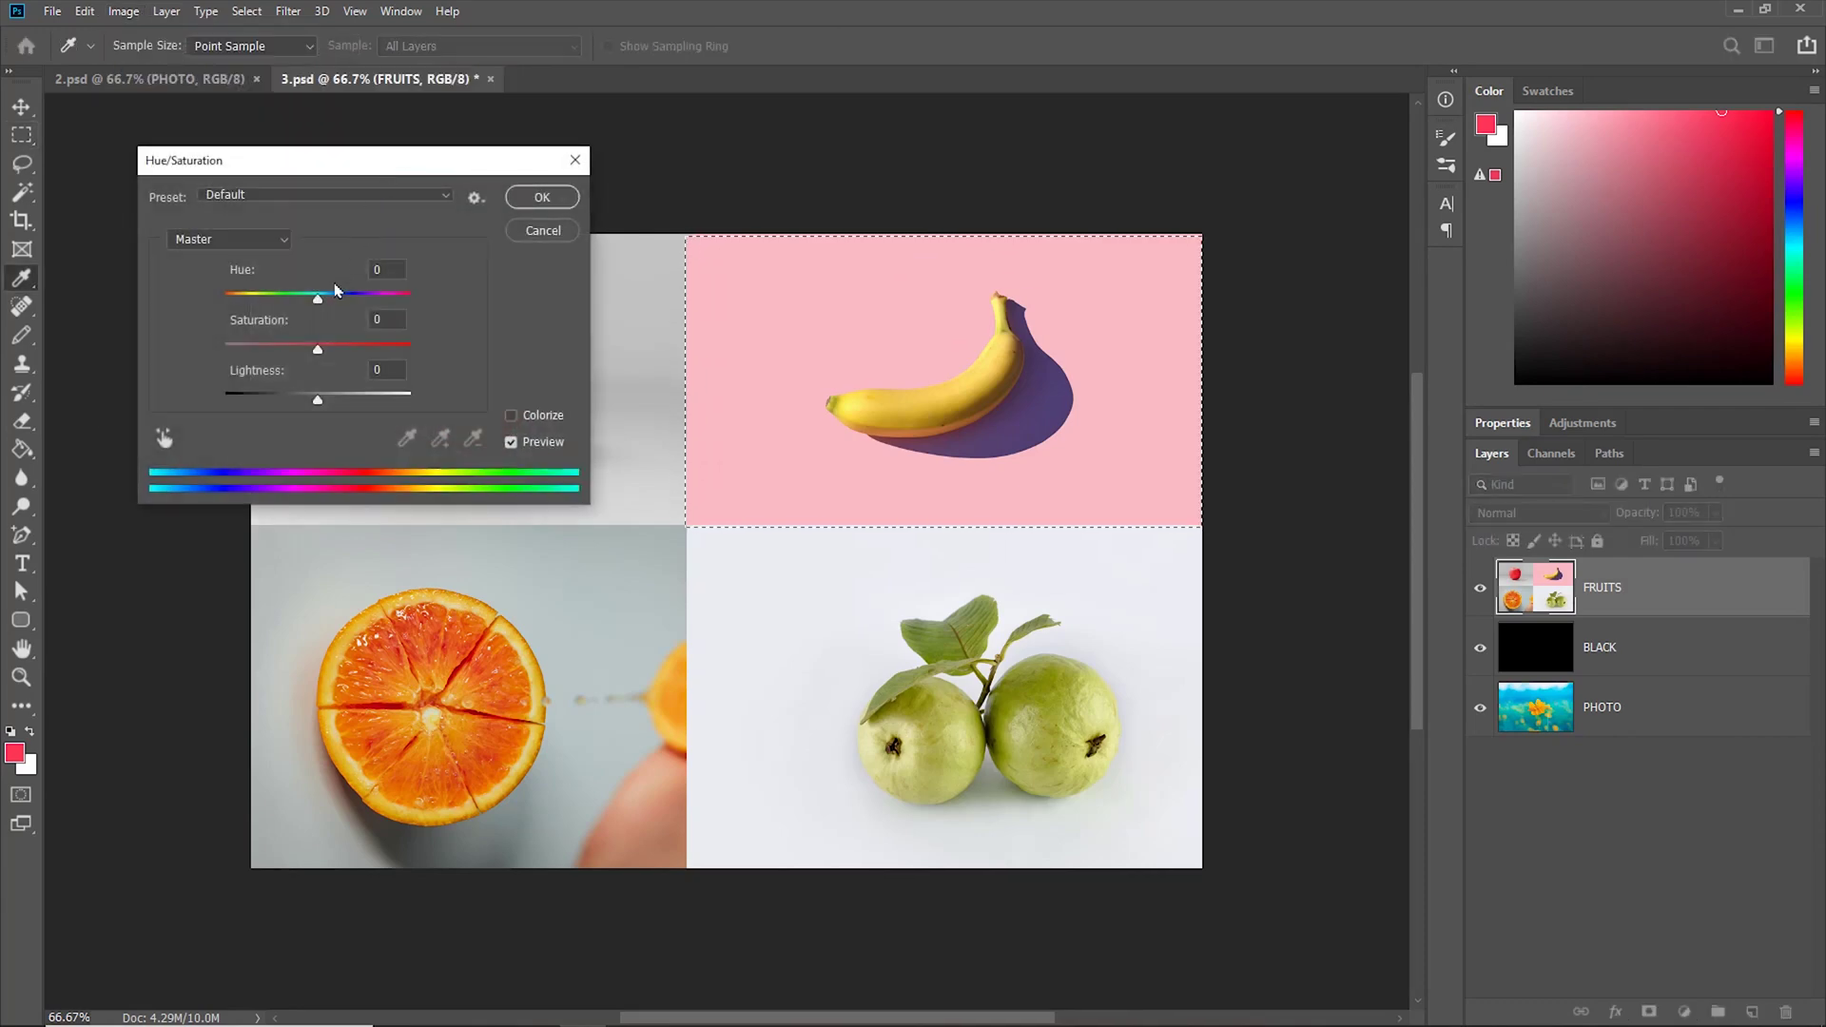
pyautogui.moveTo(317, 300); pyautogui.dragTo(386, 306)
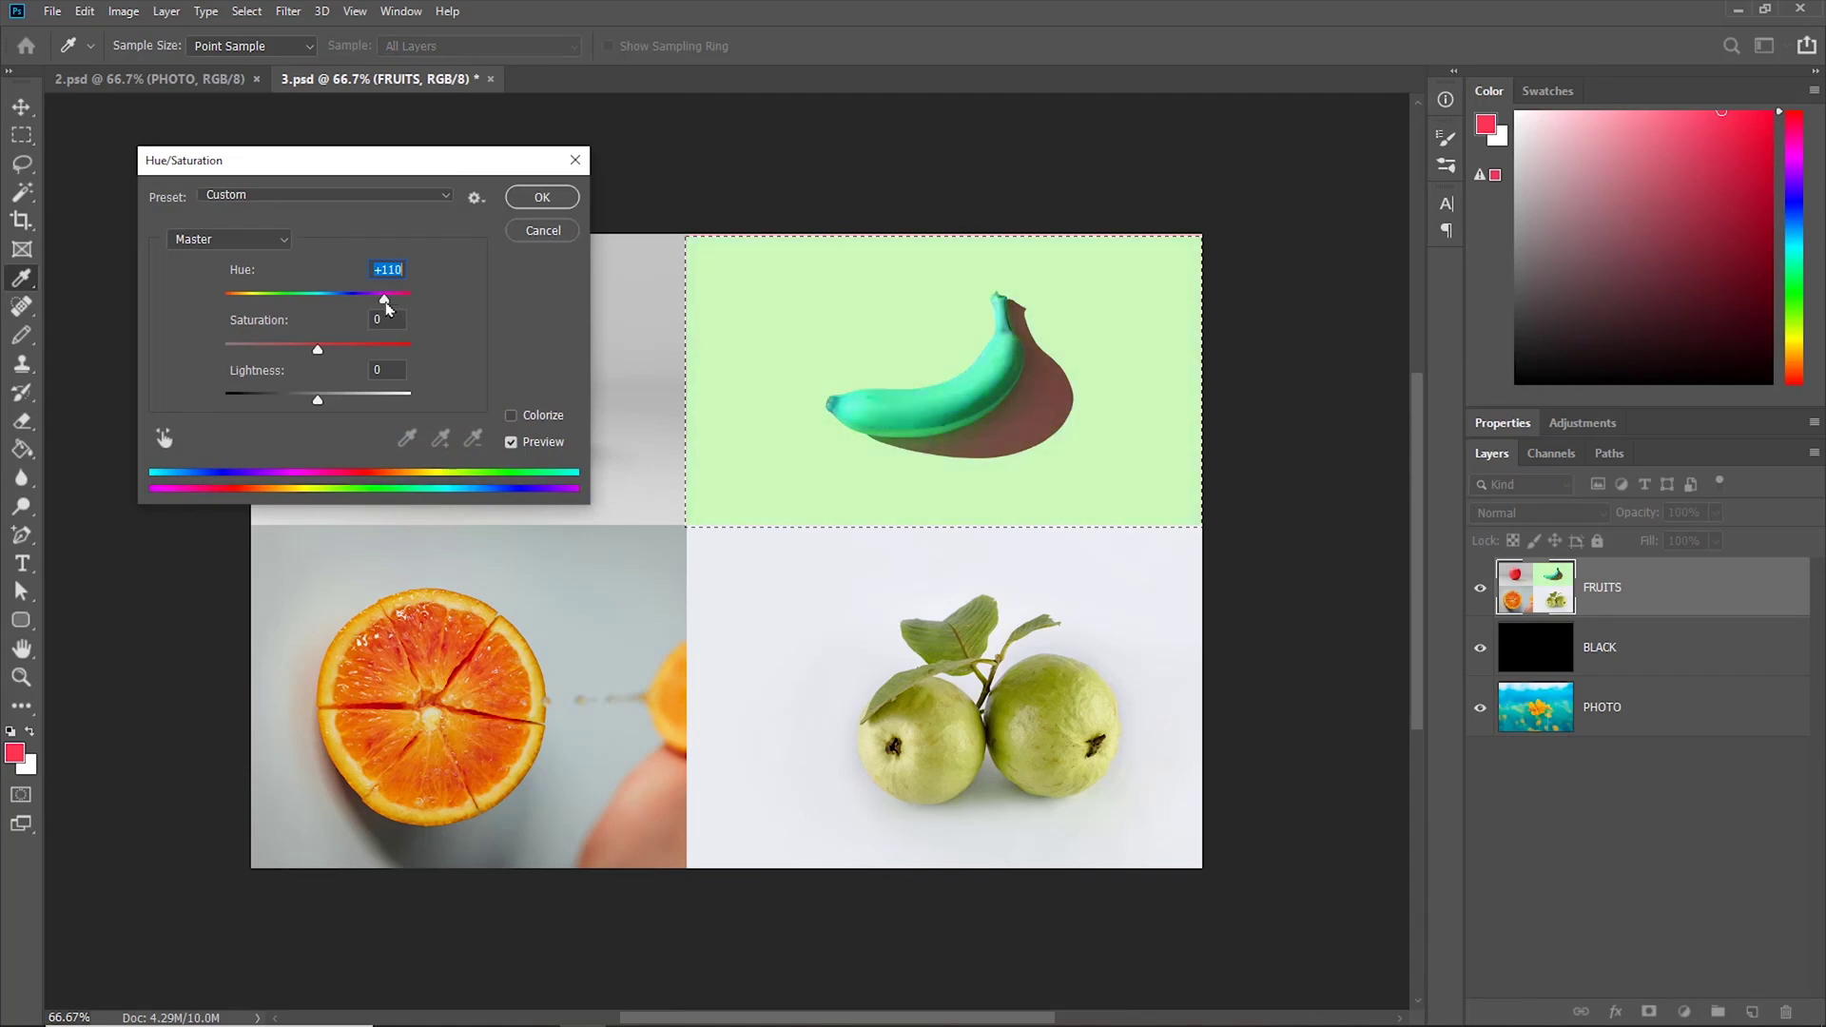